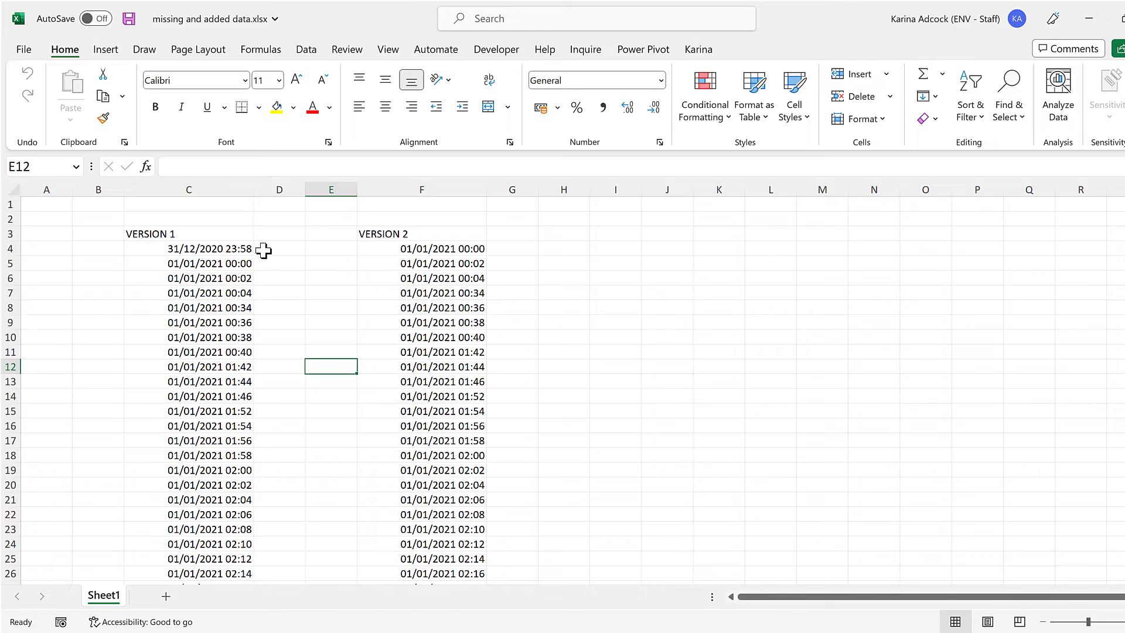
- Enter =COUNTIF($F$4:$F$15769,C4) in D4, returning 0 for the first VERSION 1 timestamp
left_click(263, 250)
type("=c")
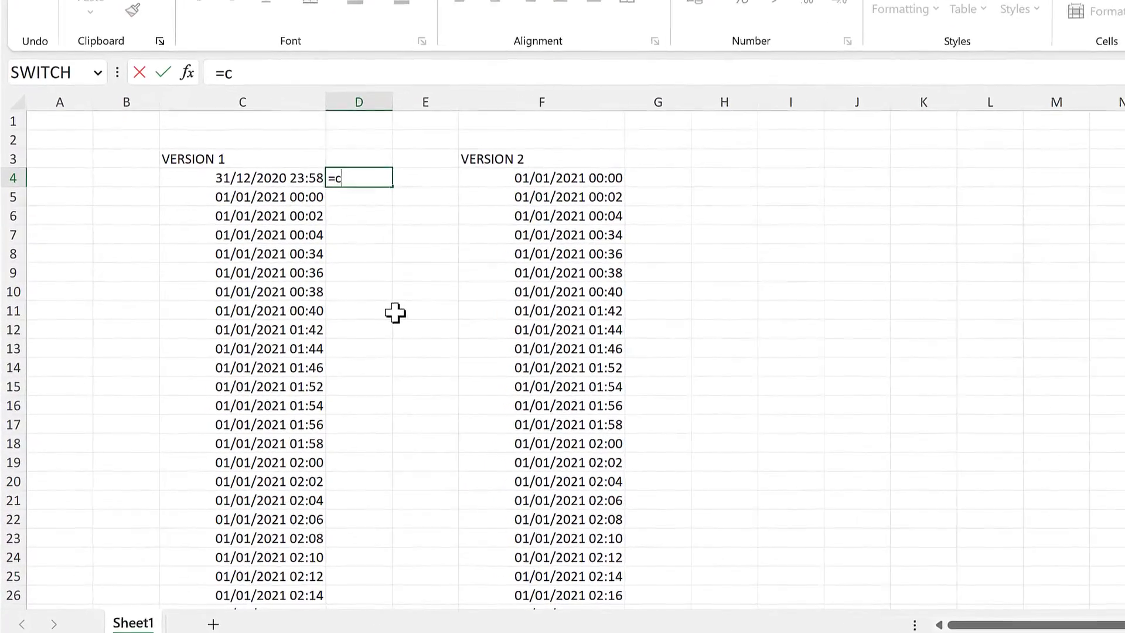
type("ounti")
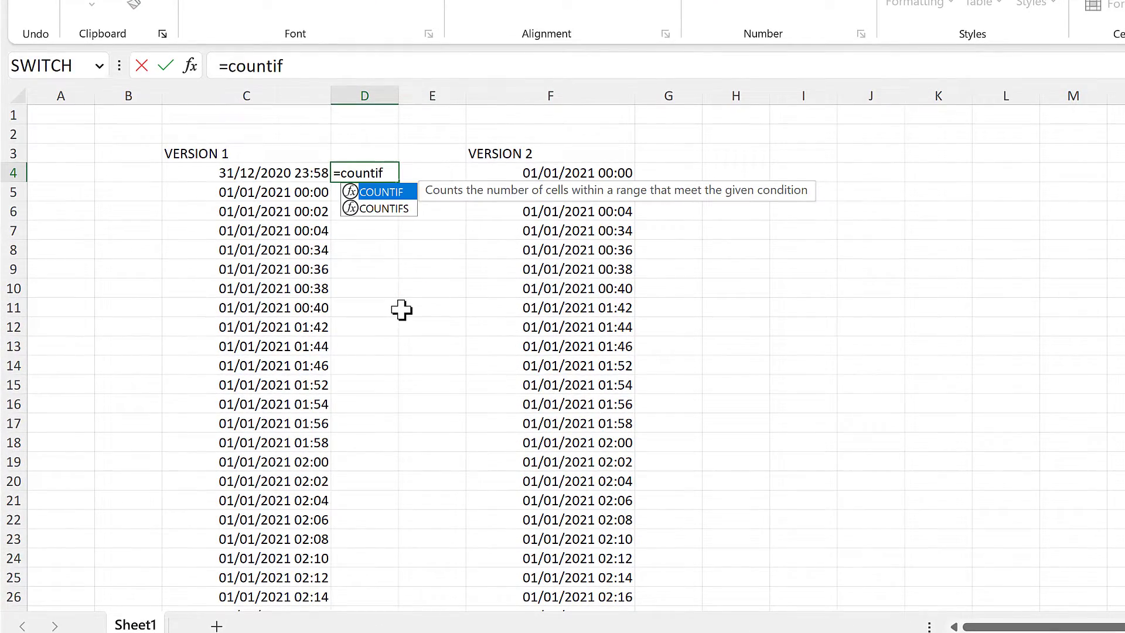
type("f")
key("Tab")
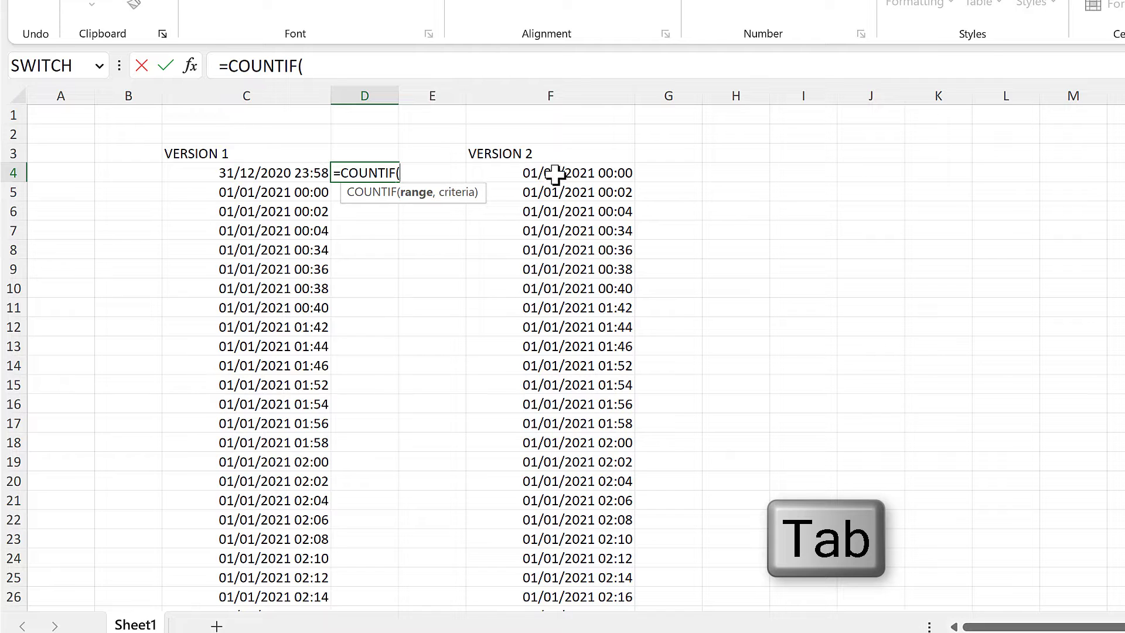
left_click(555, 174)
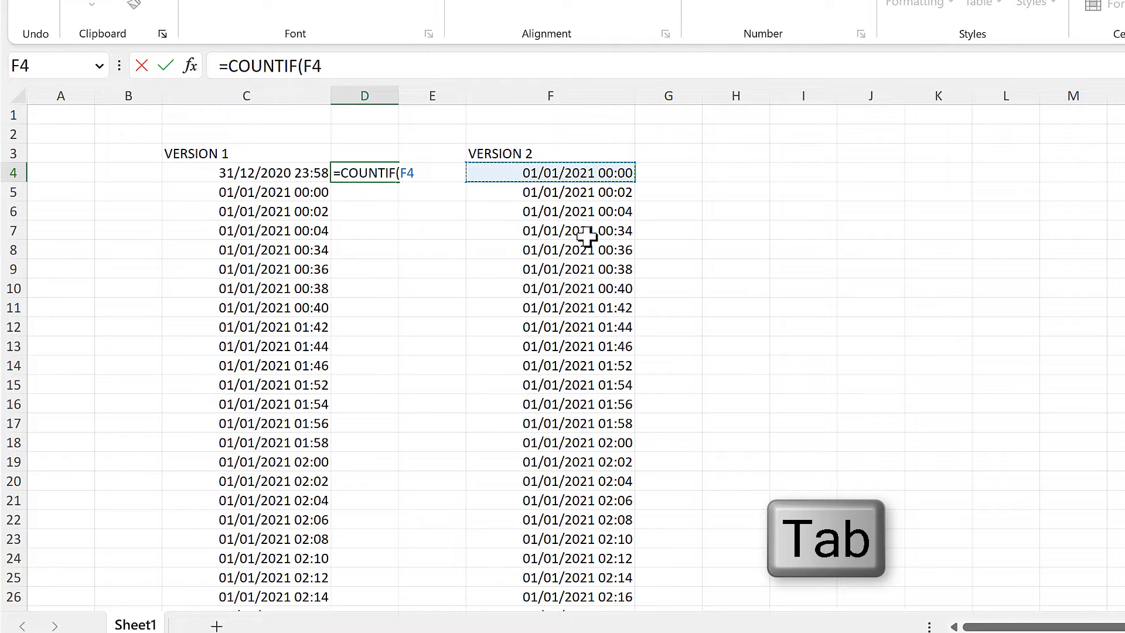
key("ctrl+shift+Down")
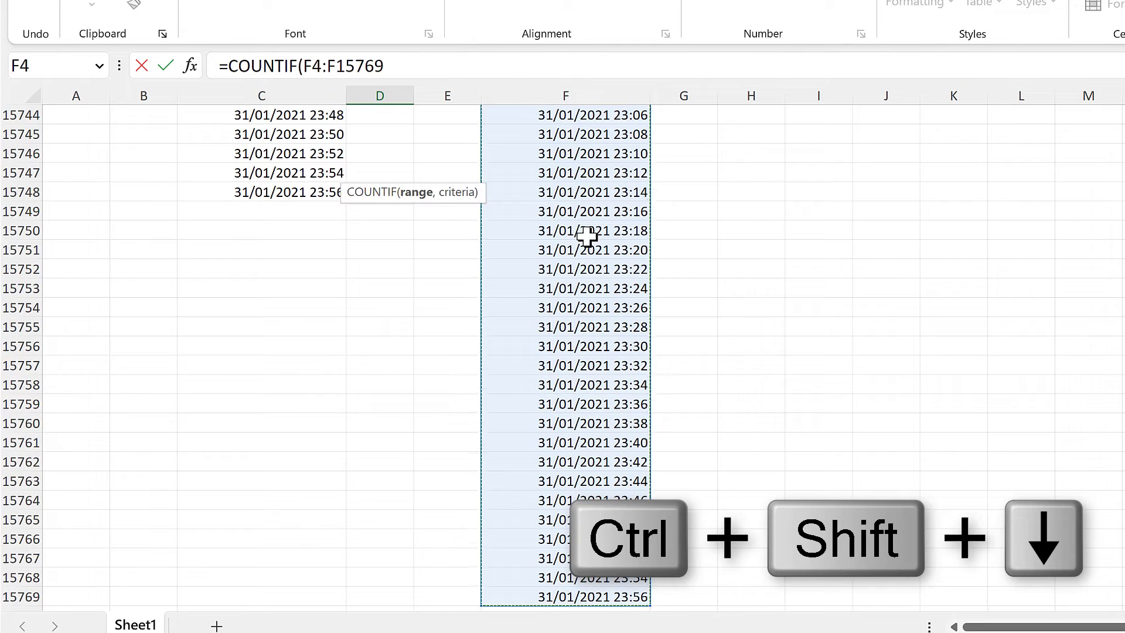
key("F4")
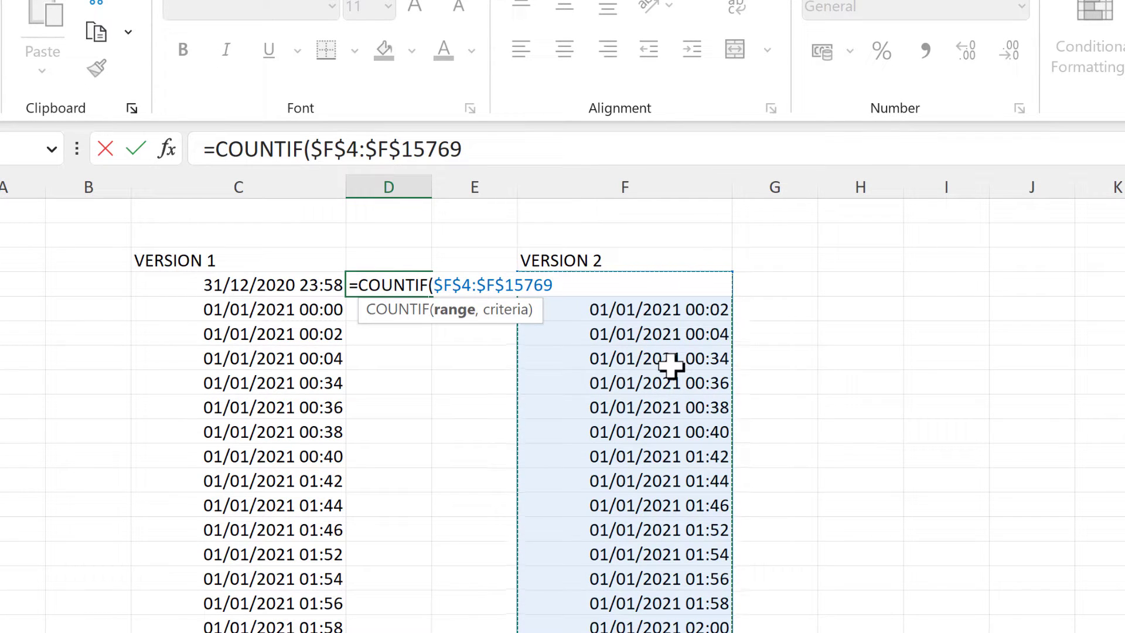
type(",")
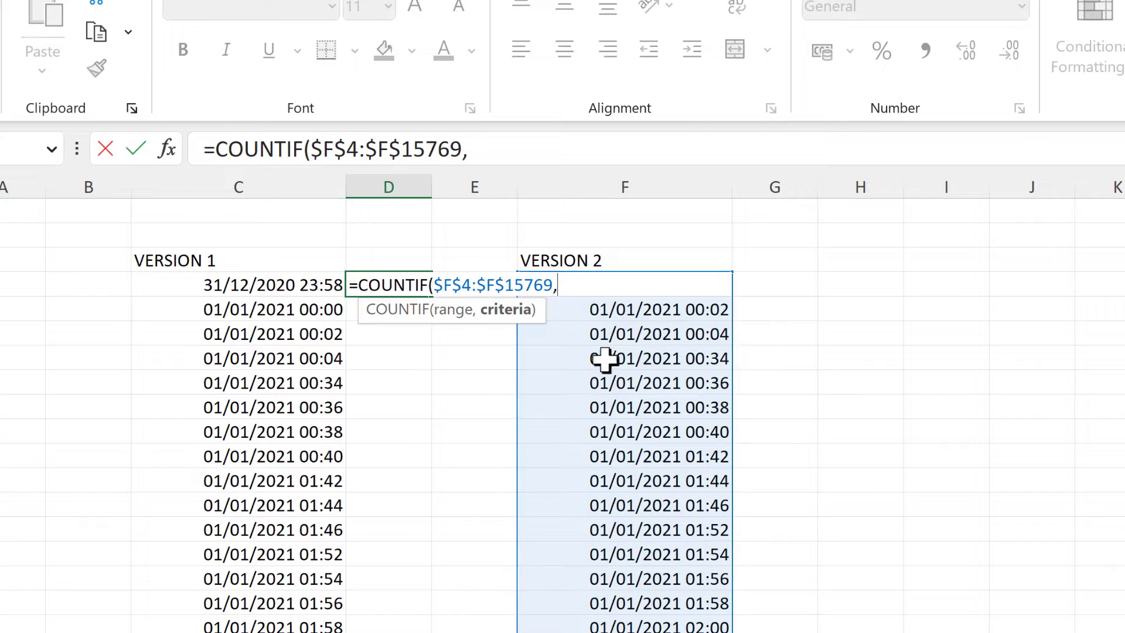
left_click(263, 282)
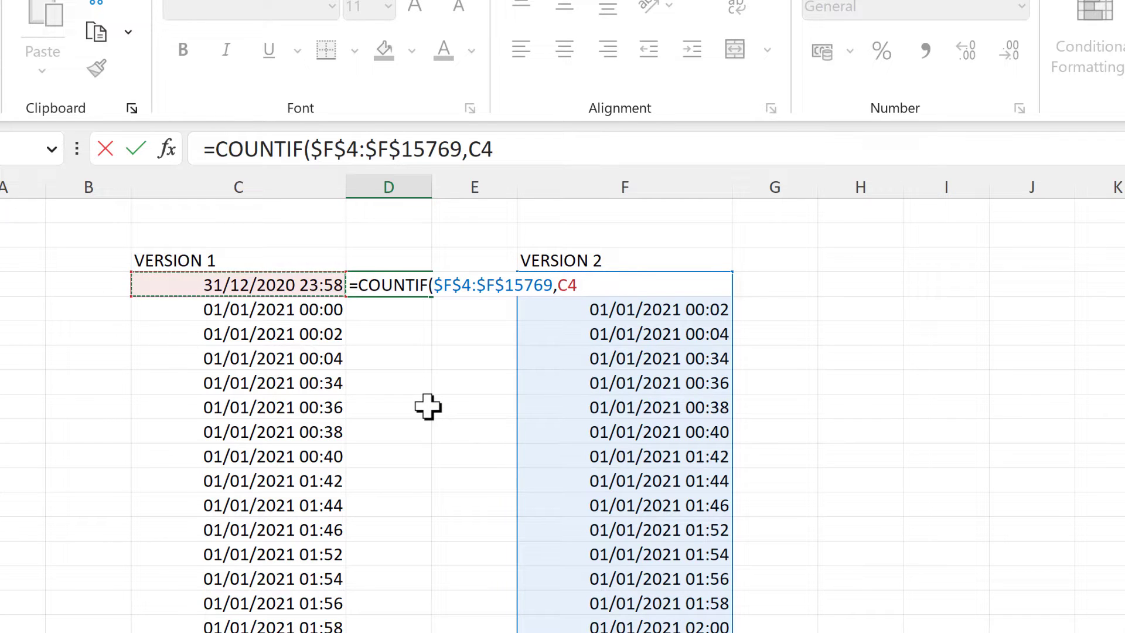
type(")")
key("Return")
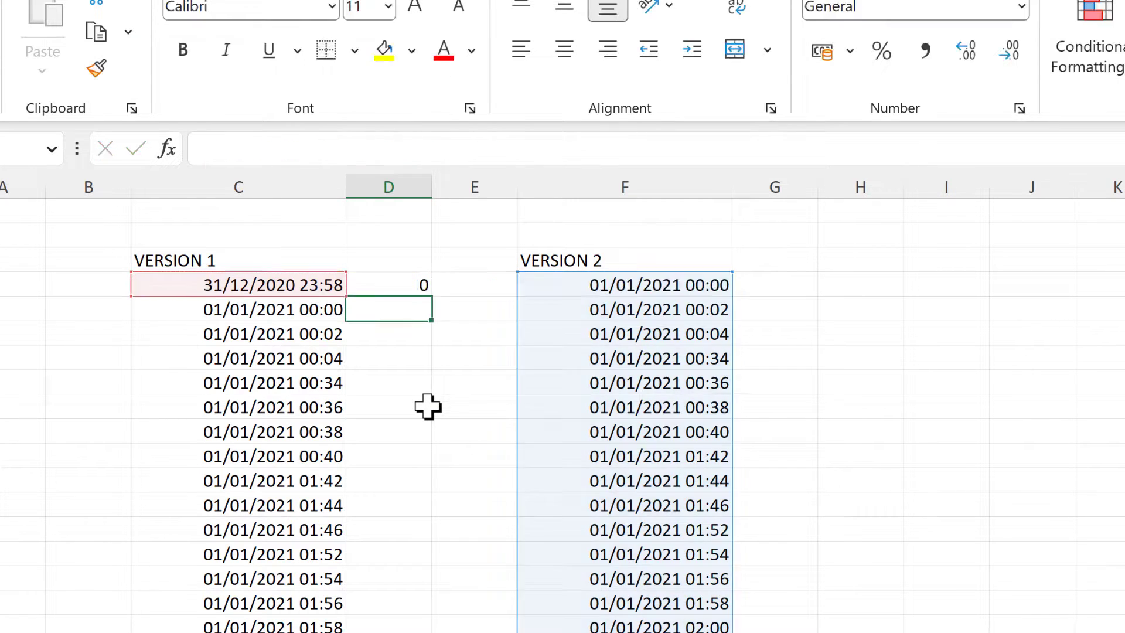
- Review D4's COUNTIF formula and fill it down column D with Ctrl+D
left_click(383, 283)
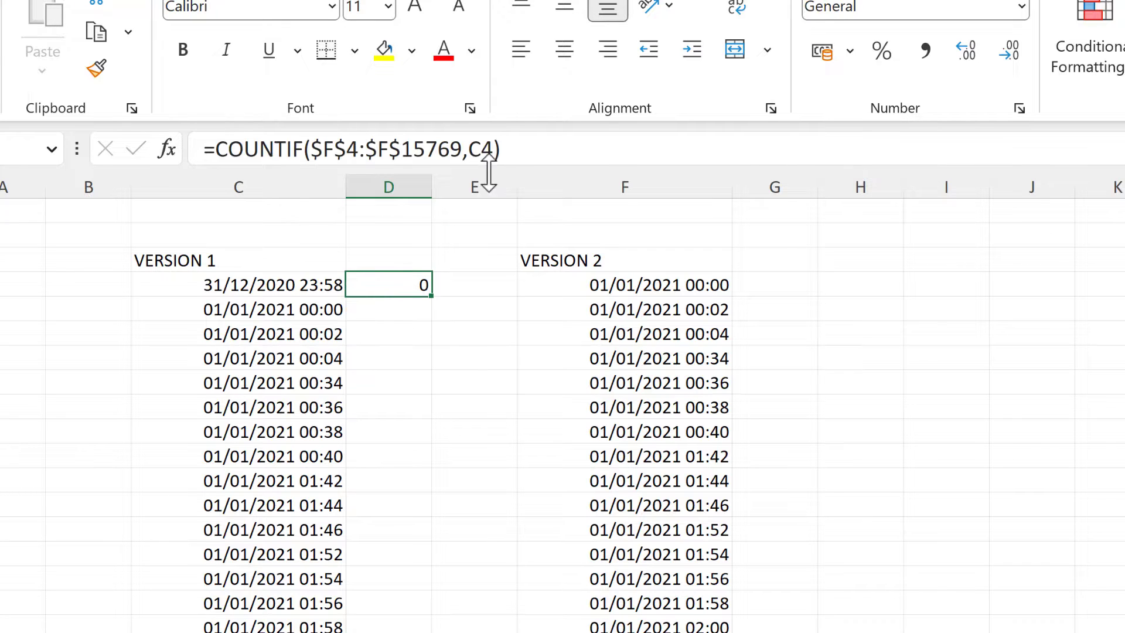
left_click(514, 151)
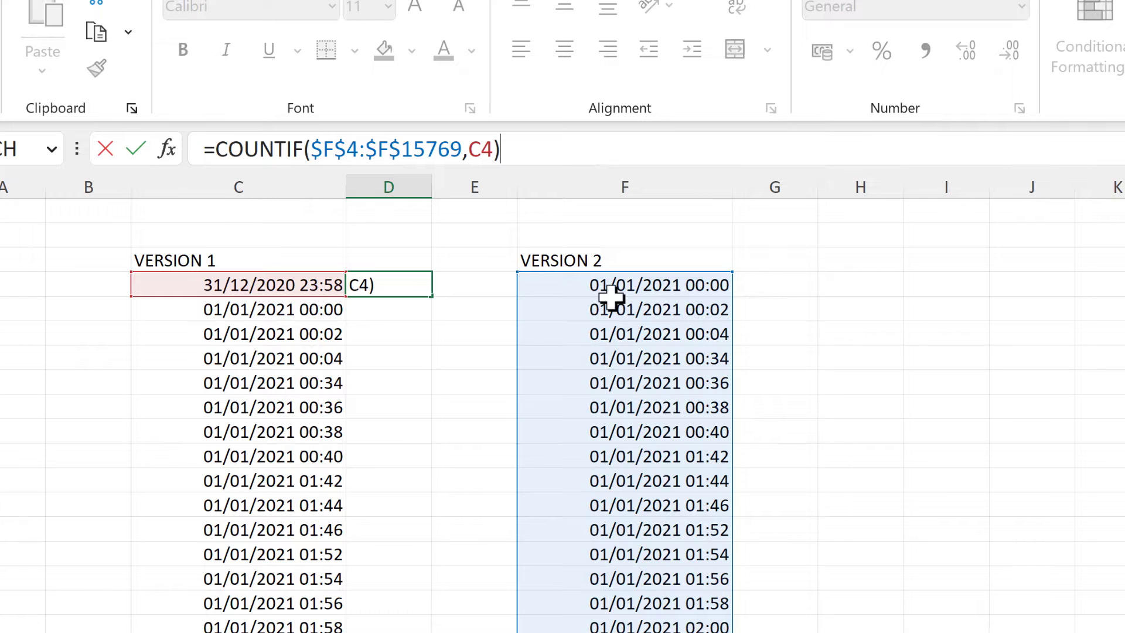
key("Return")
left_click(414, 290)
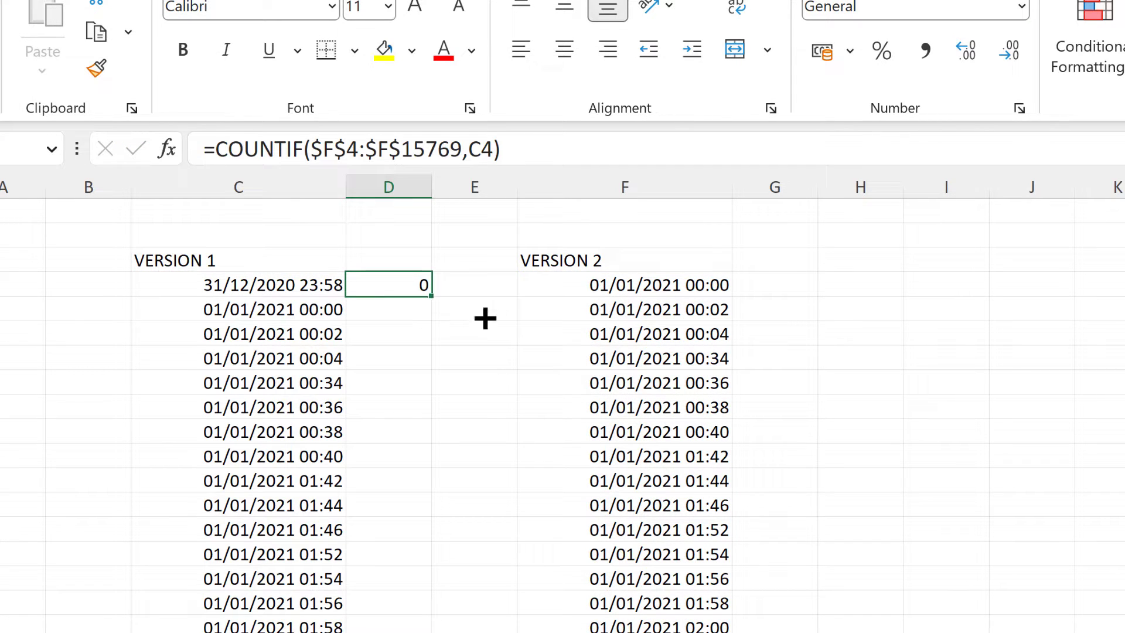
key("ctrl+shift+Down")
key("ctrl+d")
- Check that the copied COUNTIF formula in D5 keeps the absolute range
left_click(413, 309)
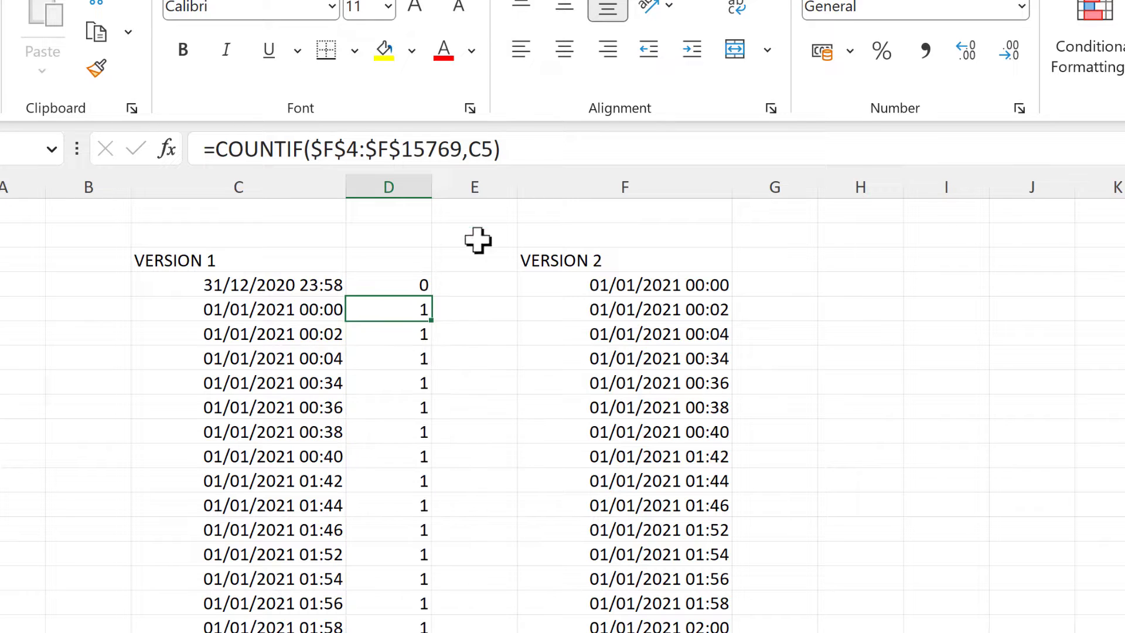
left_click(534, 151)
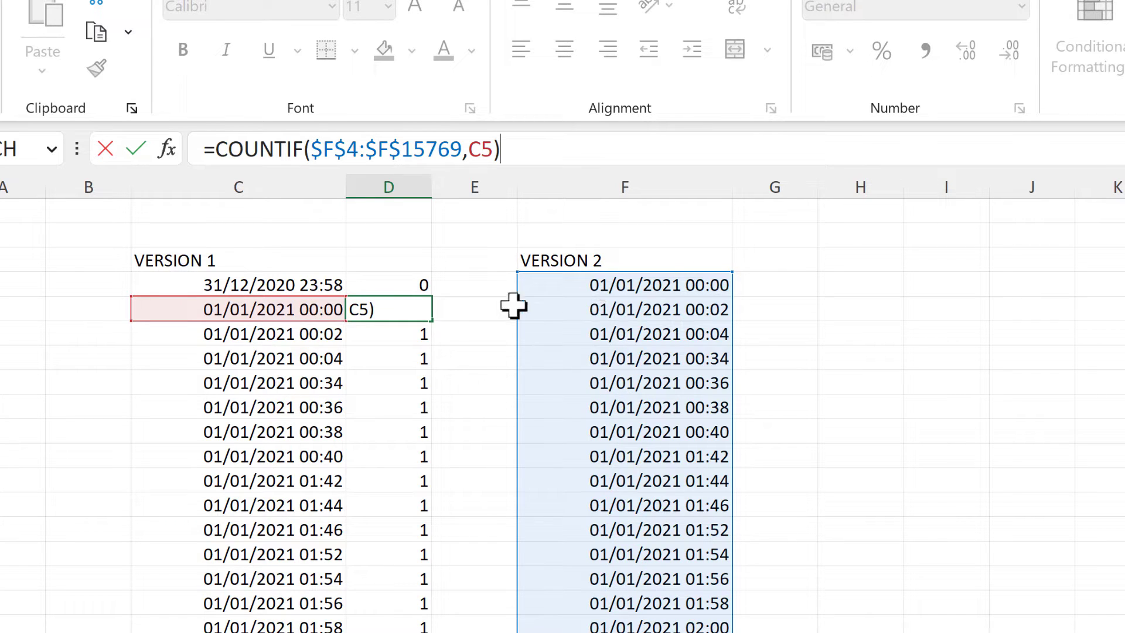
key("Return")
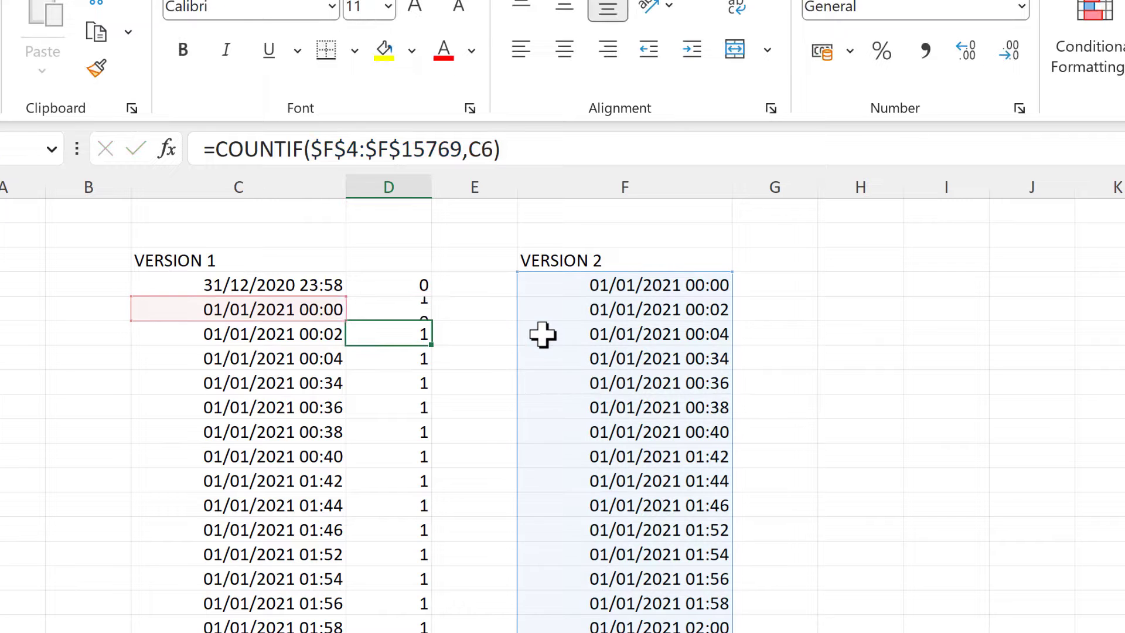
left_click(387, 185)
left_click(391, 281)
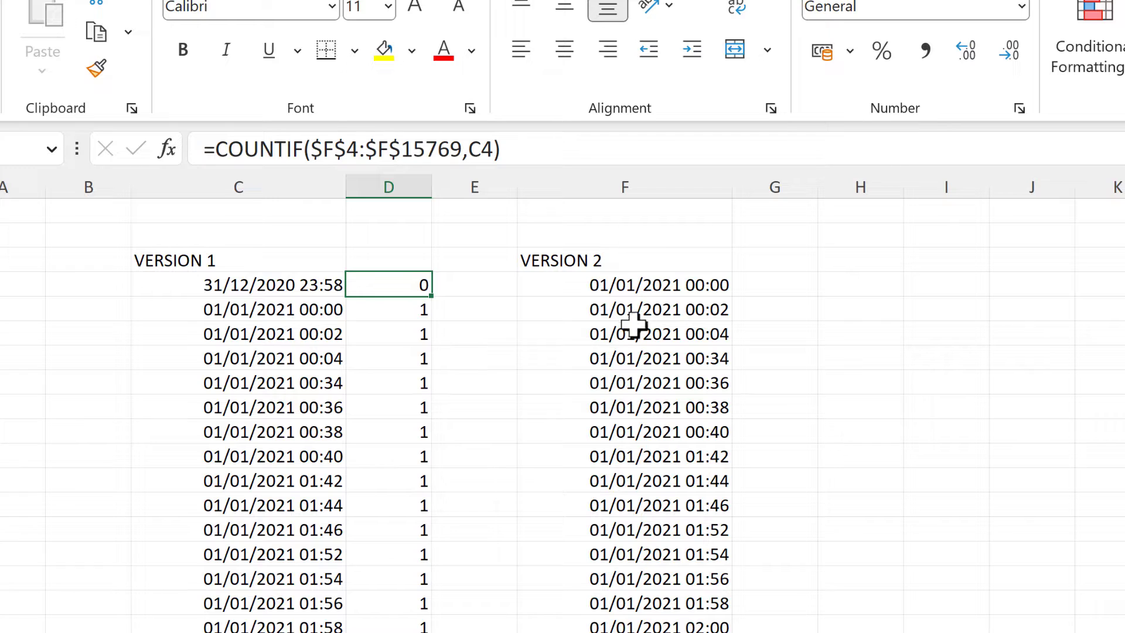
- Head column D with 'REMOVED' in D3
left_click(378, 256)
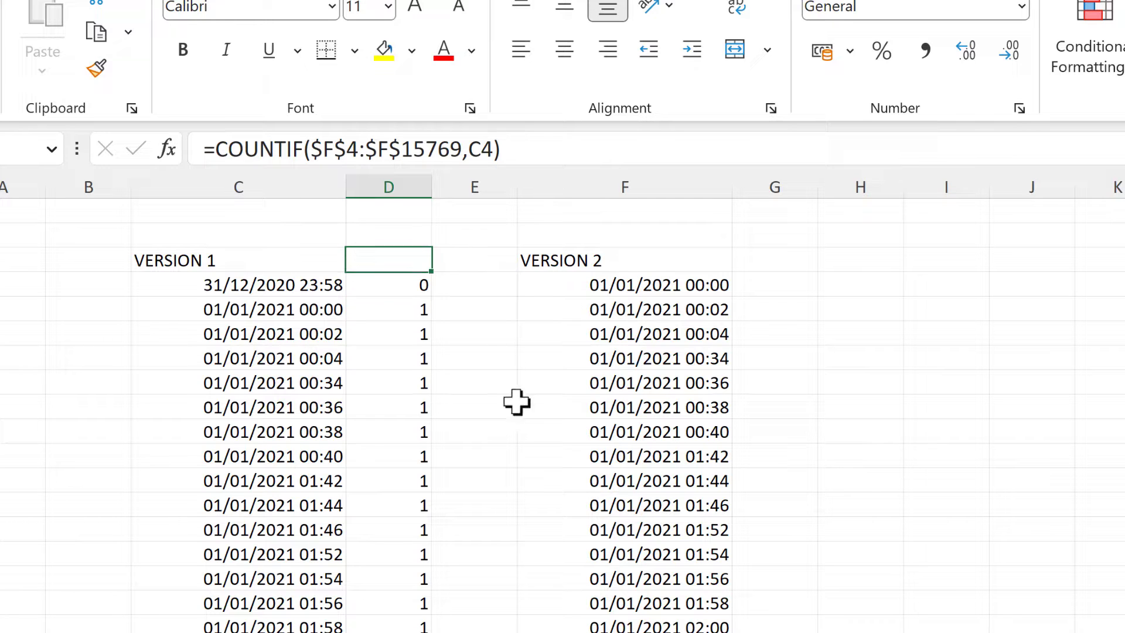
type("REM")
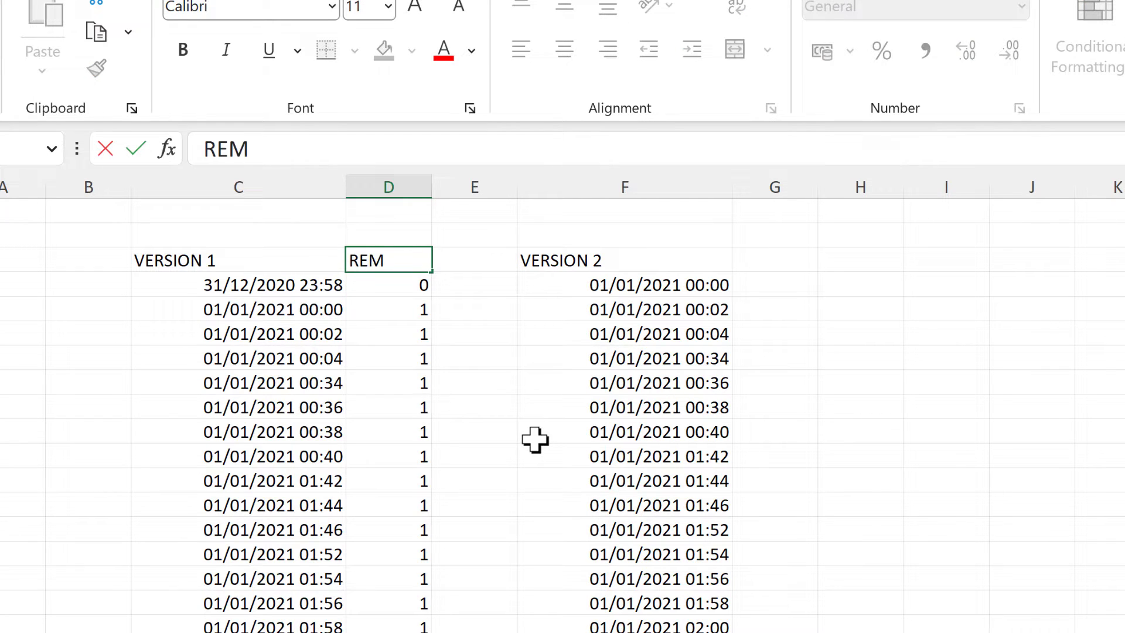
type("OVED")
key("Return")
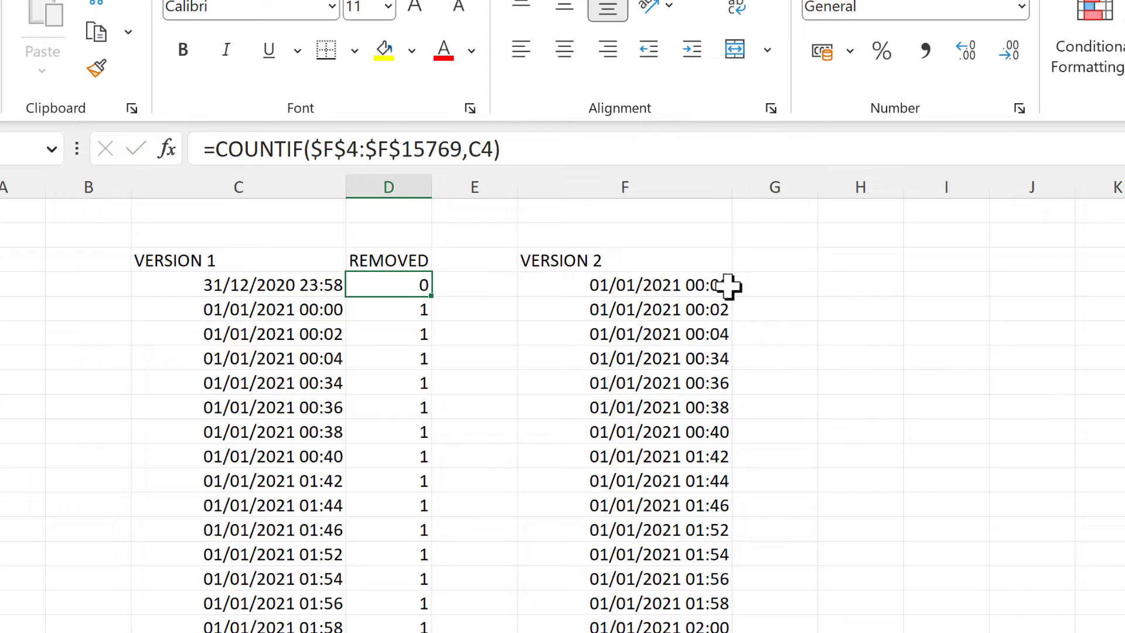
left_click(771, 293)
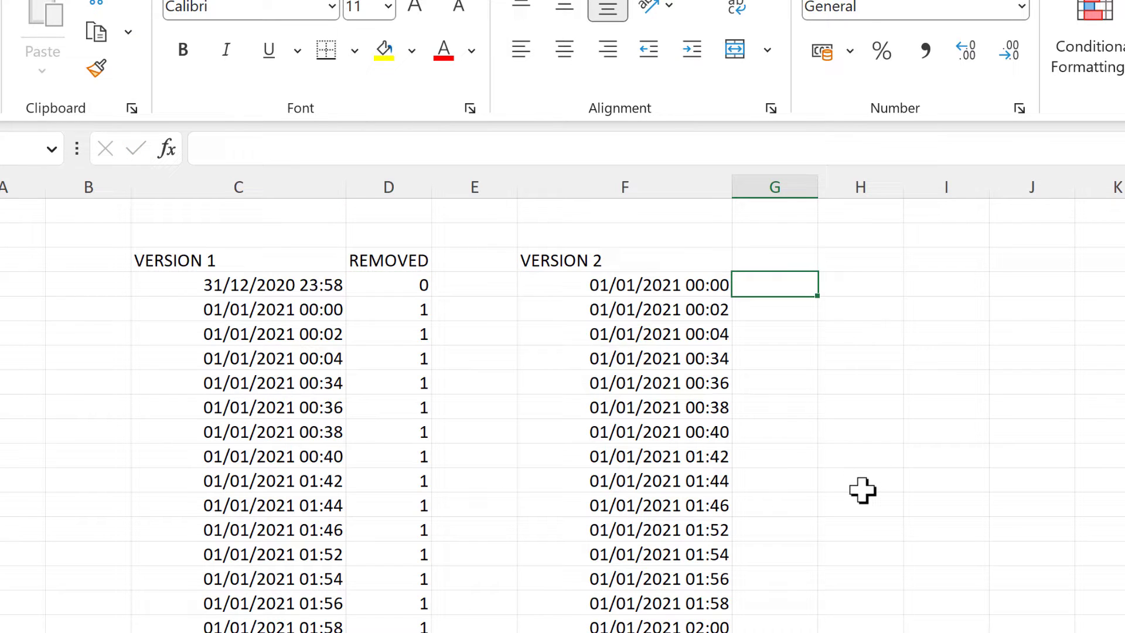
- Enter =COUNTIF($C$4:$C$15748,F4) in G4
type("=countif")
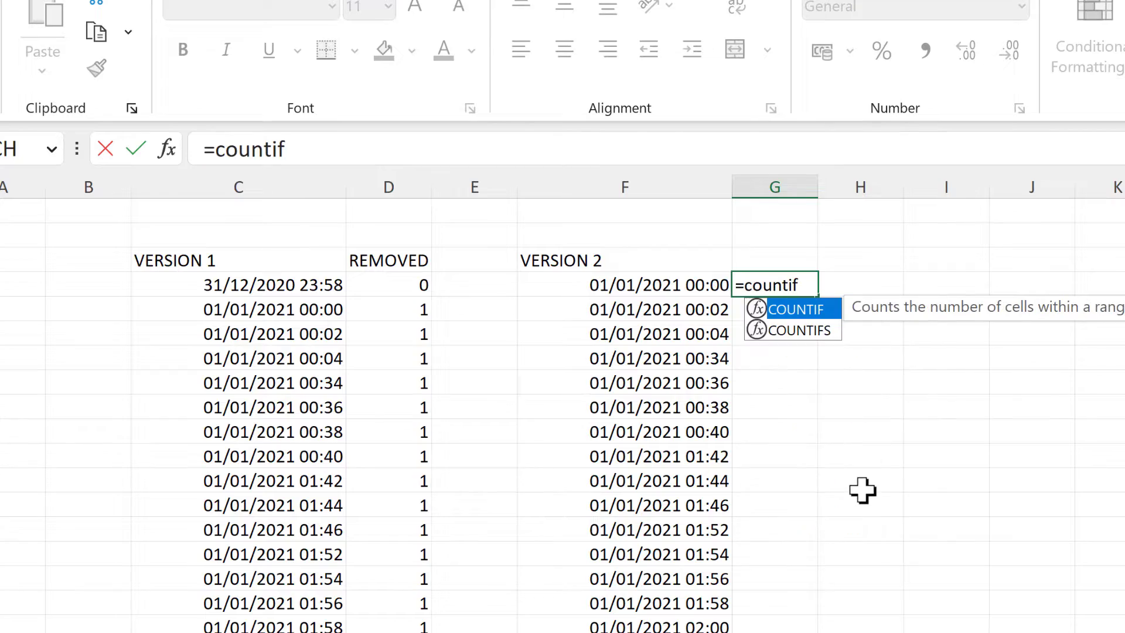
key("Tab")
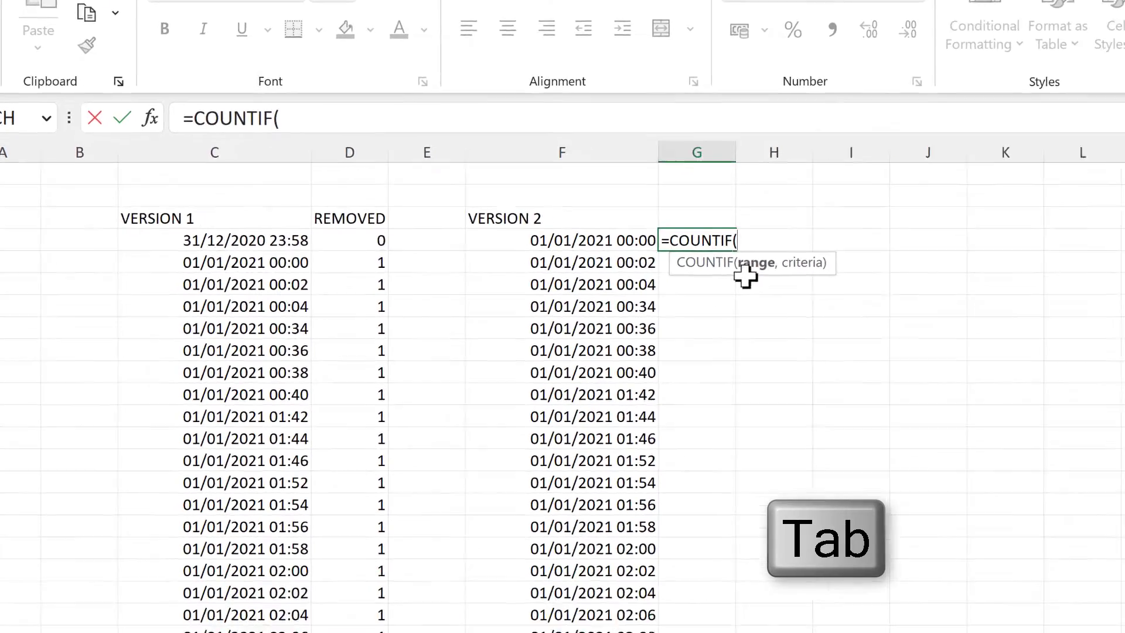
left_click(287, 240)
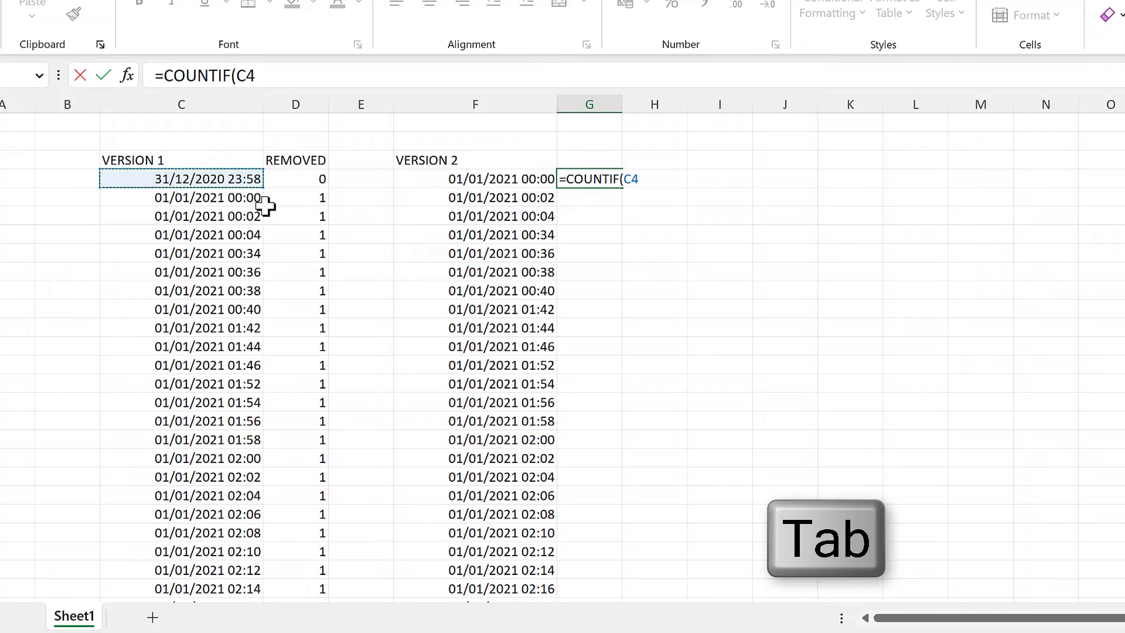
key("ctrl+shift+Down")
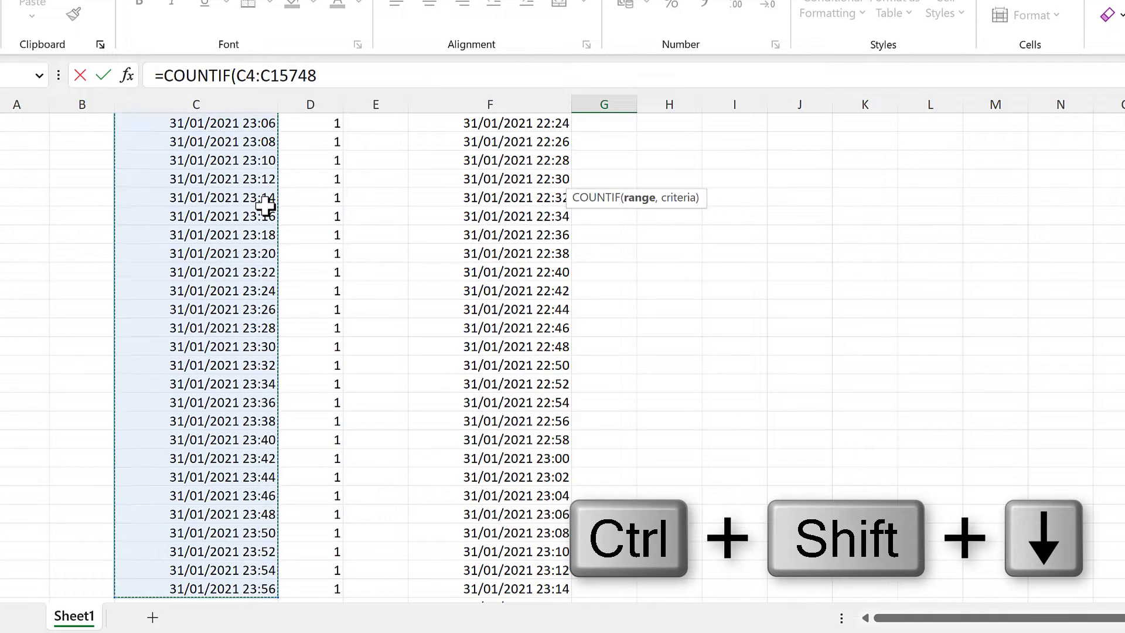
key("F4")
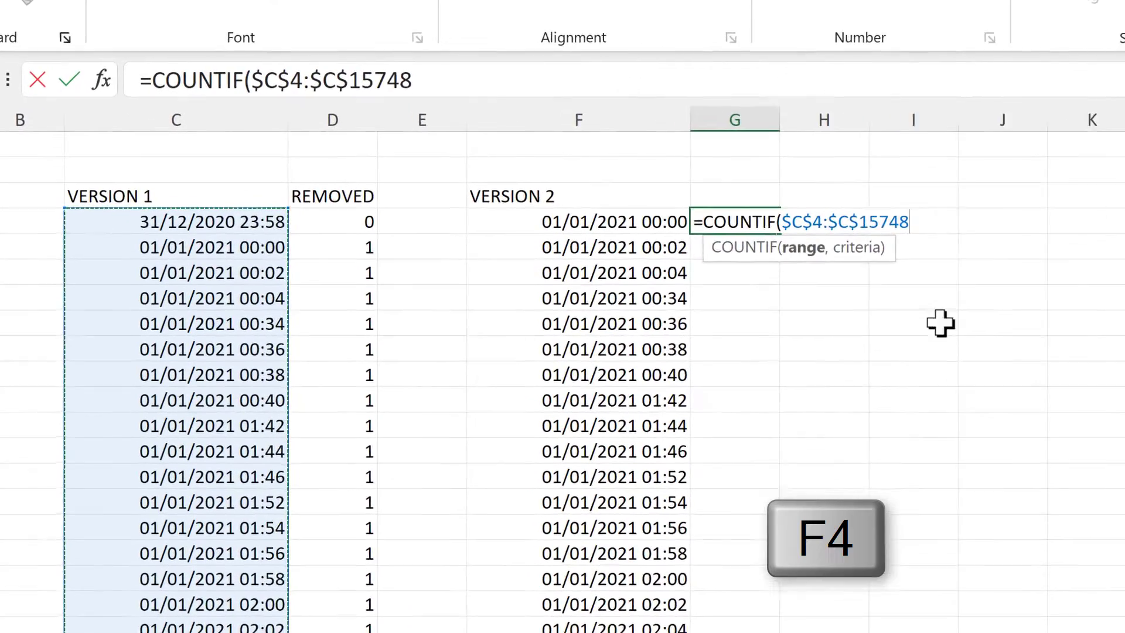
type(",")
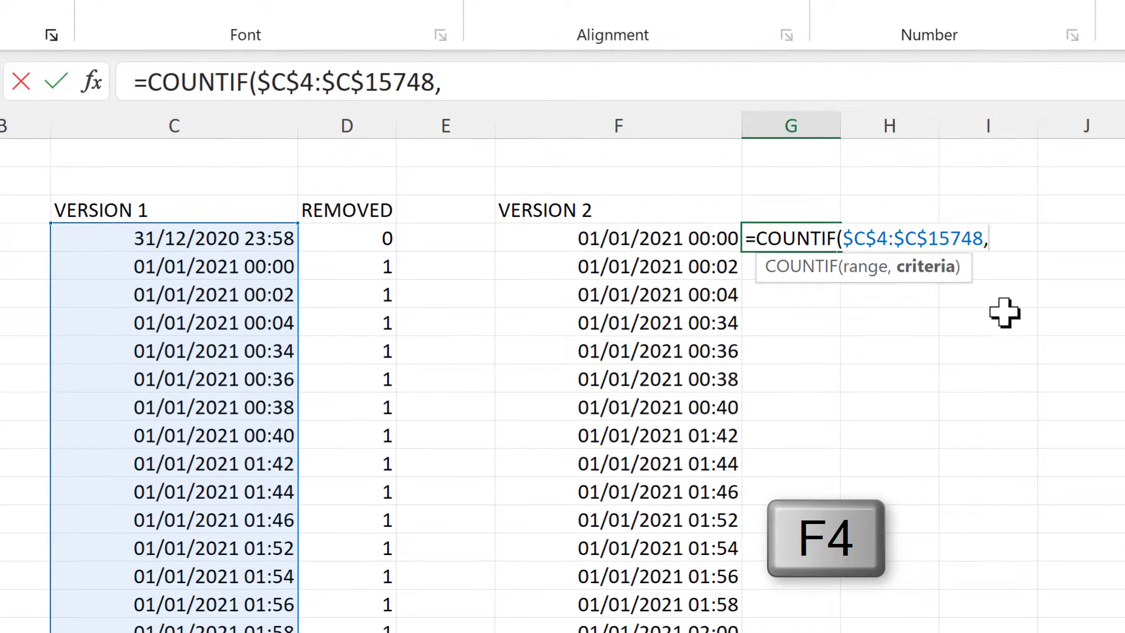
left_click(615, 237)
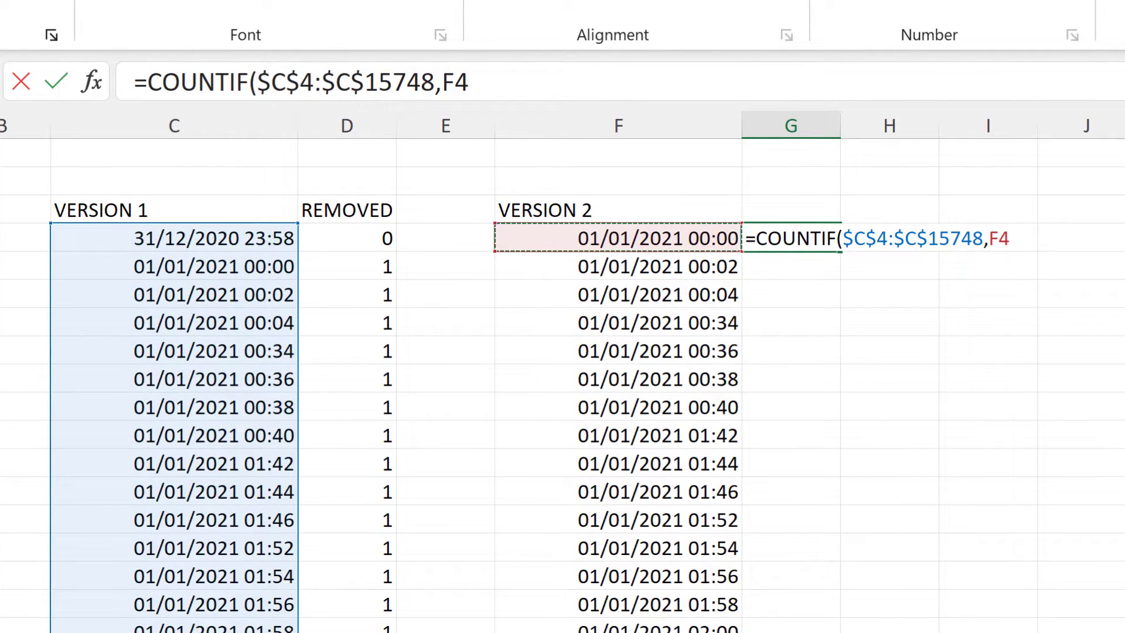
type(")")
key("Return")
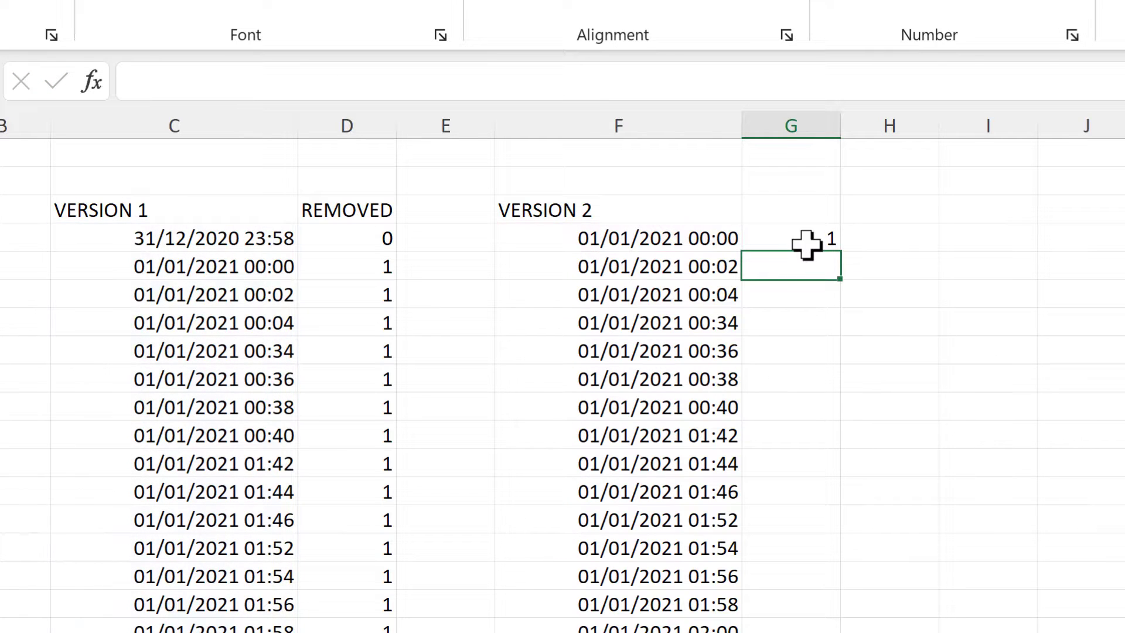
- Fill the G4 formula down beside the whole VERSION 2 list
left_click(805, 241)
double_click(839, 250)
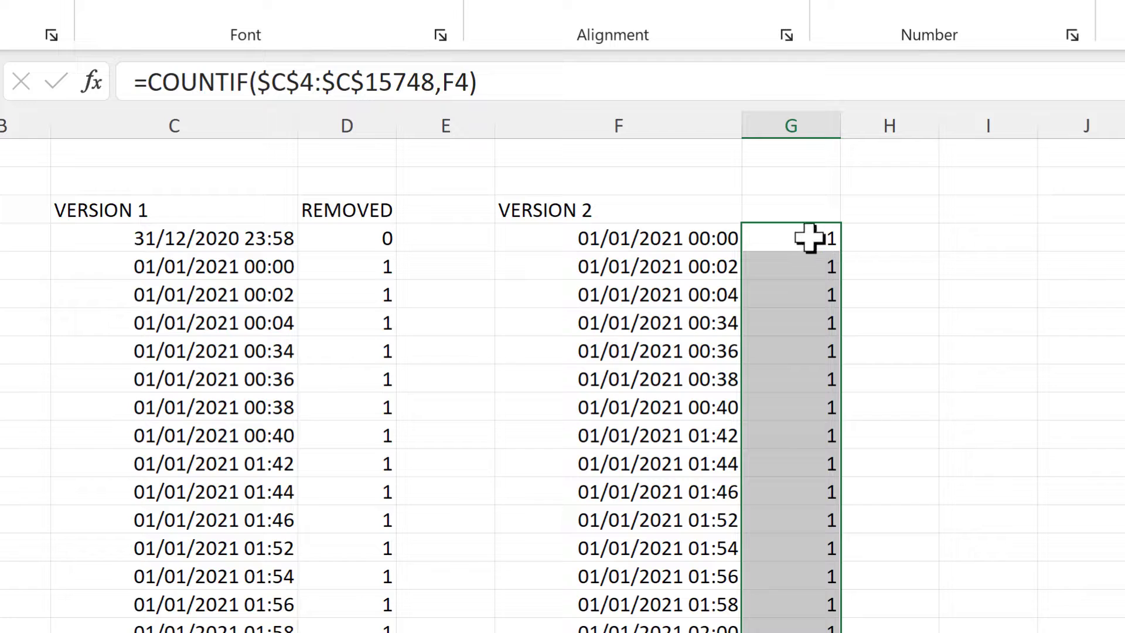
left_click(809, 234)
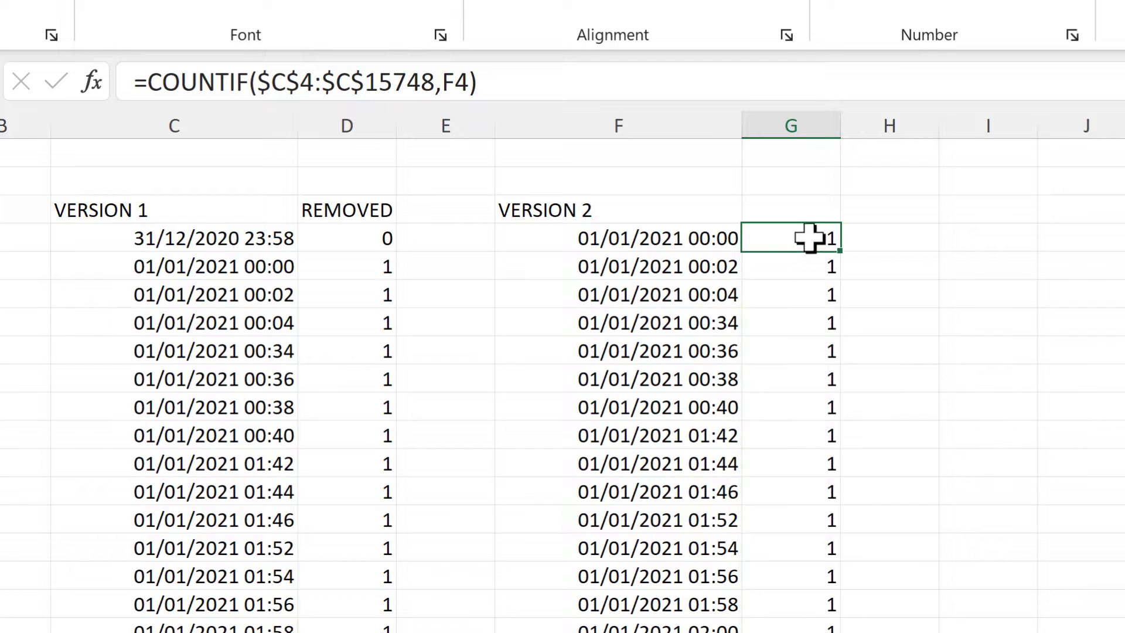
- Test G4 by deleting the 00:00 timestamp in C5, seeing 0, then undoing to restore 1
left_click(536, 79)
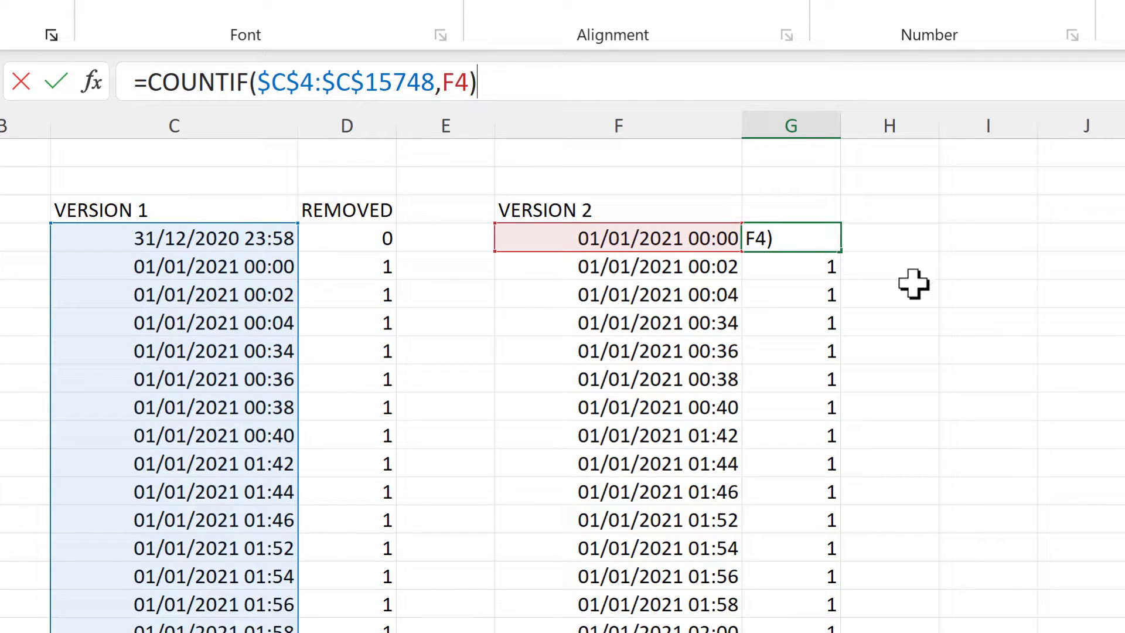
key("Return")
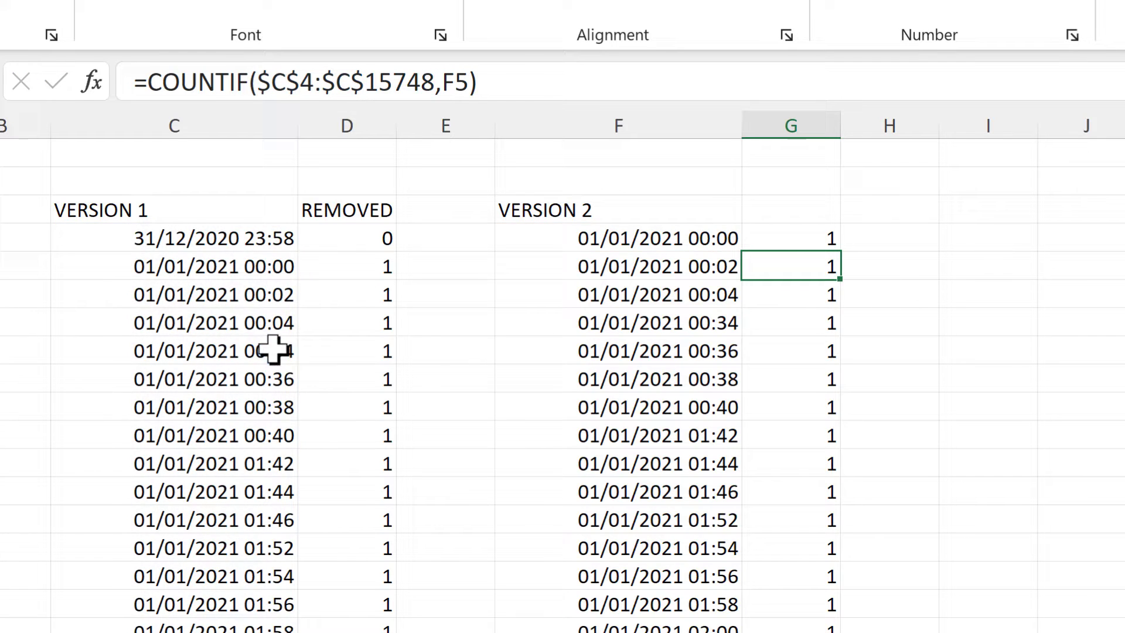
left_click(244, 267)
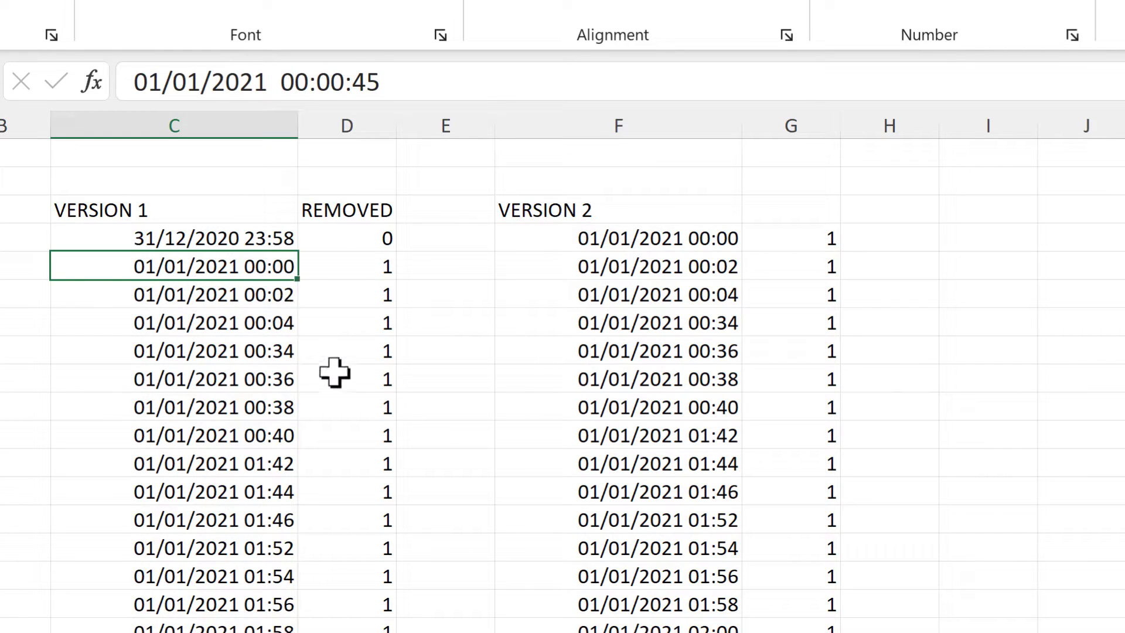
key("Delete")
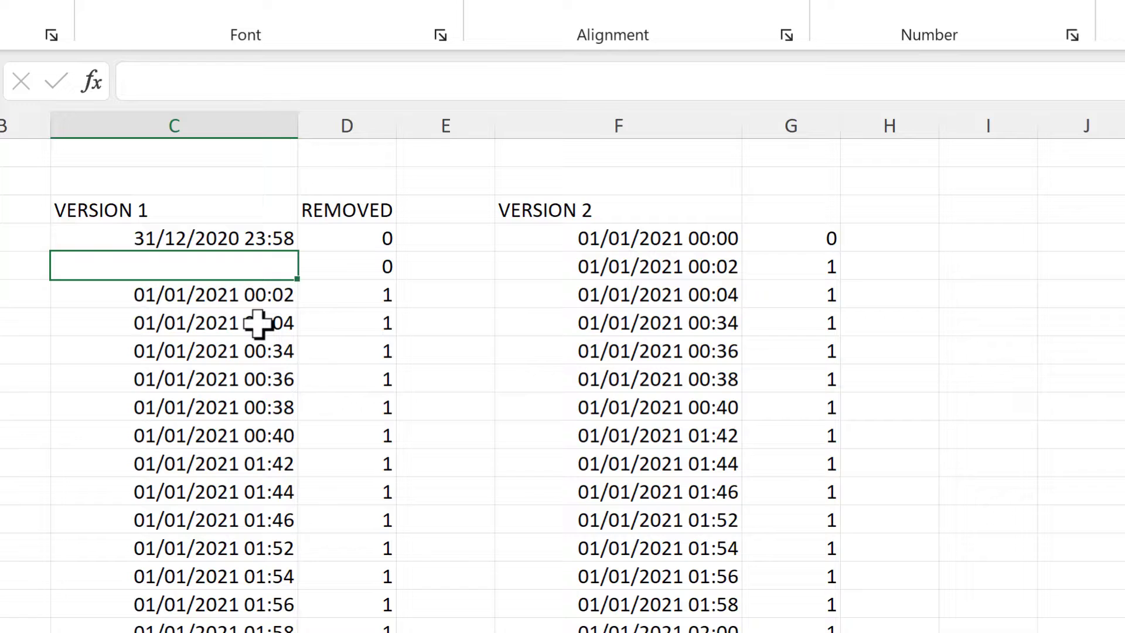
left_click(813, 236)
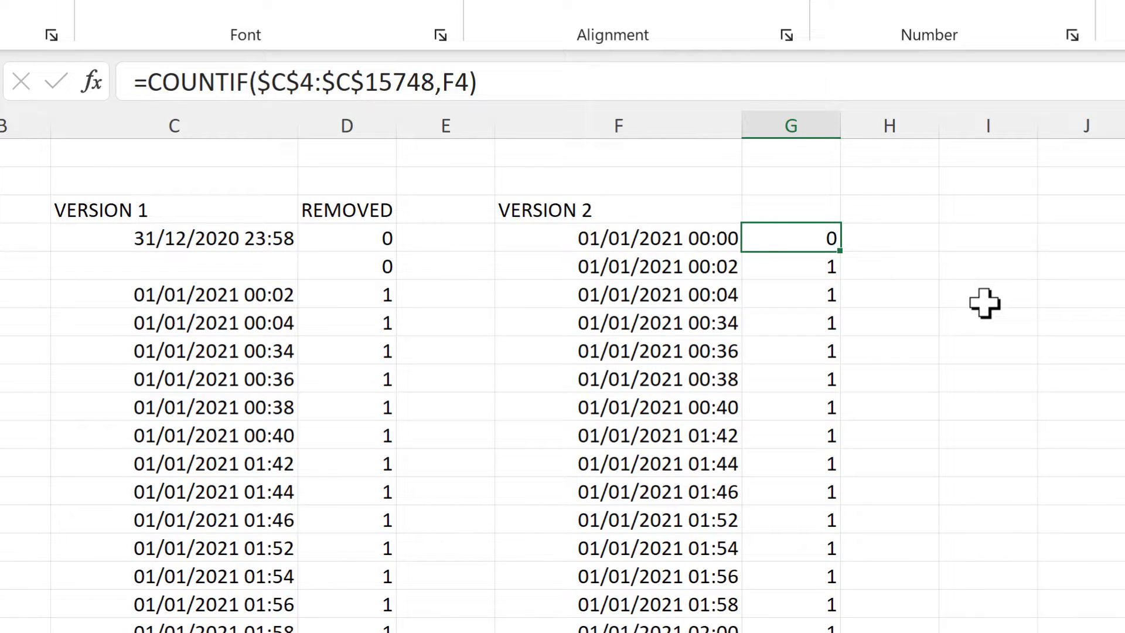
key("ctrl+z")
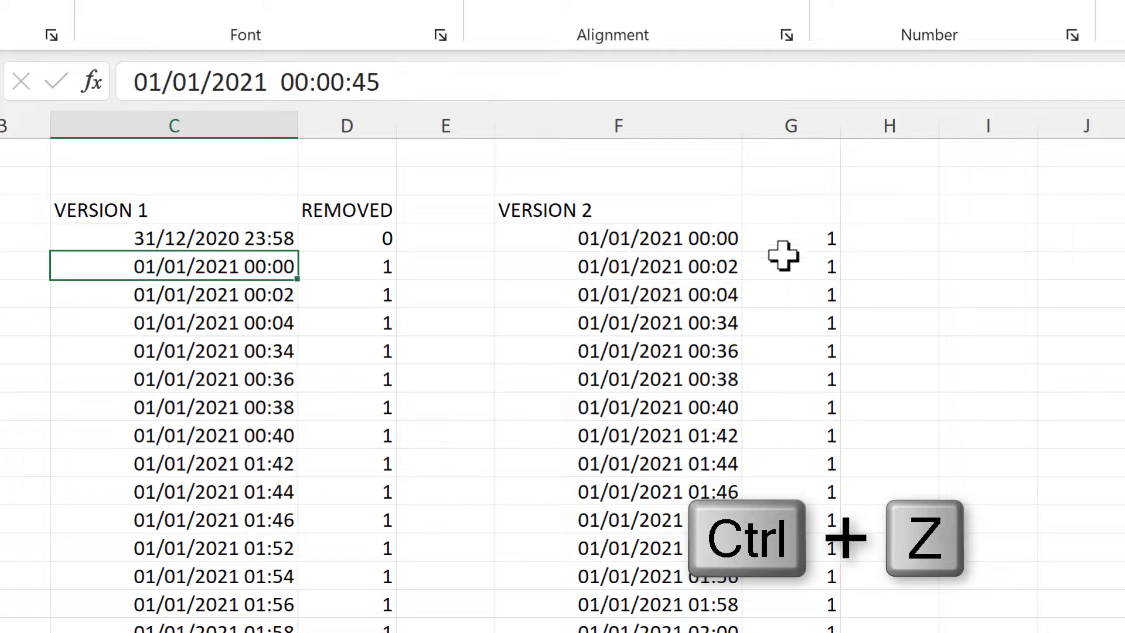
left_click(783, 245)
left_click(786, 124)
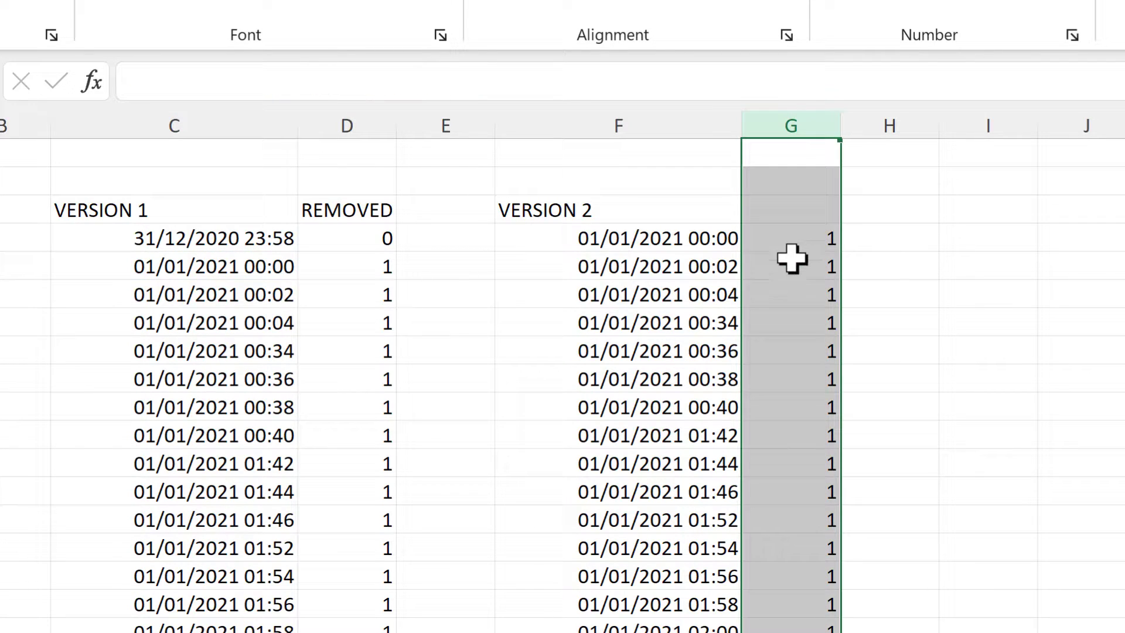
- Label column G with the heading 'ADDED' in G3
left_click(786, 239)
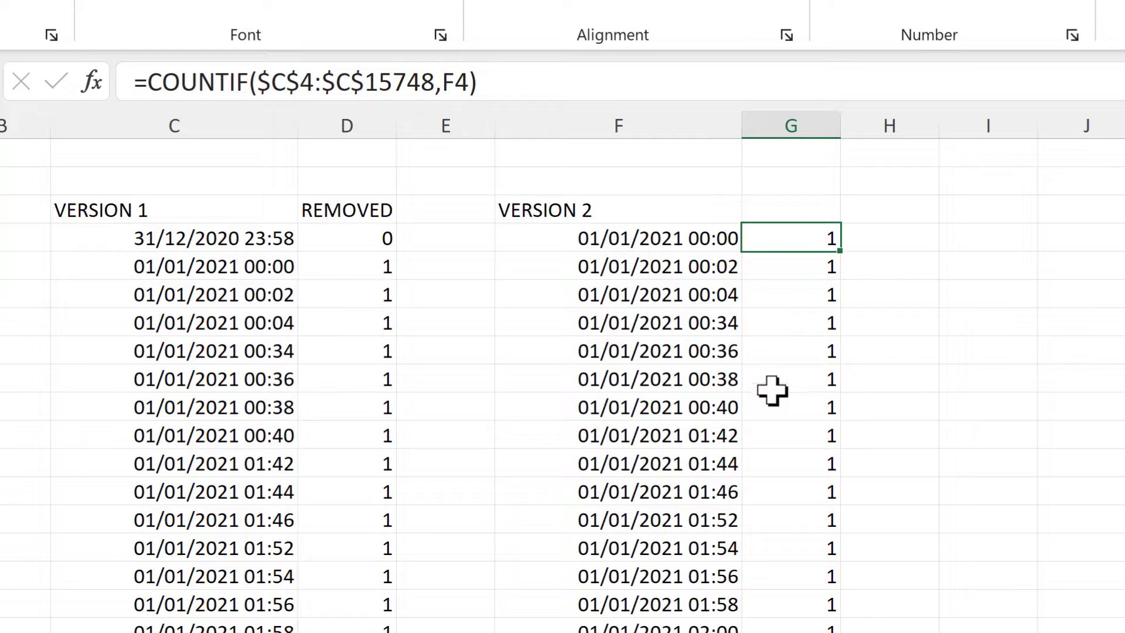
left_click(665, 124)
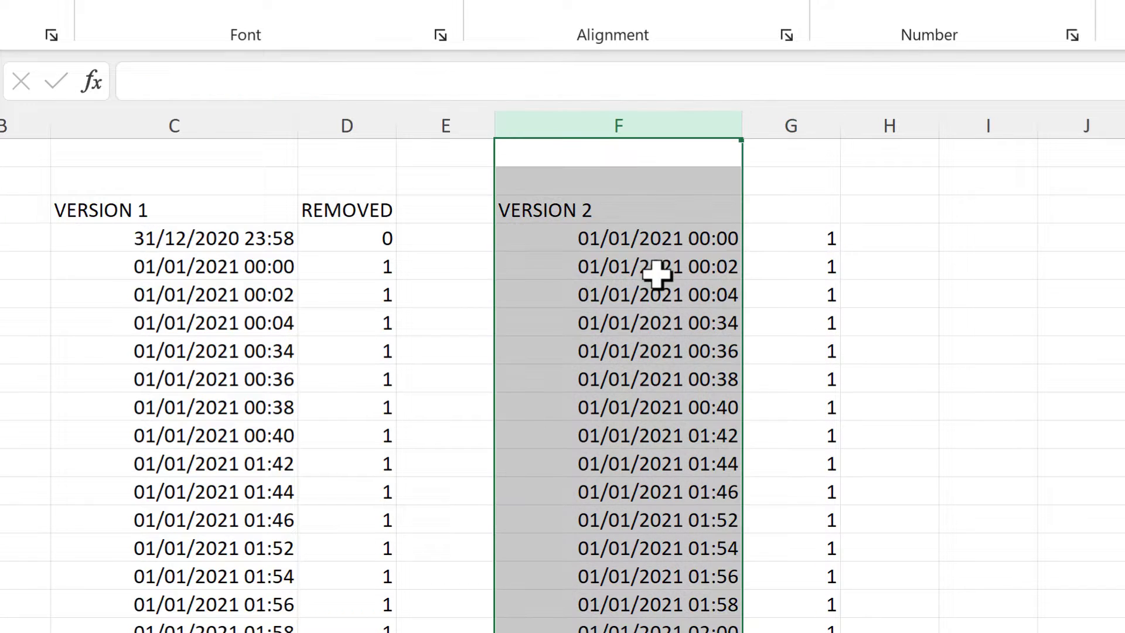
left_click(246, 125)
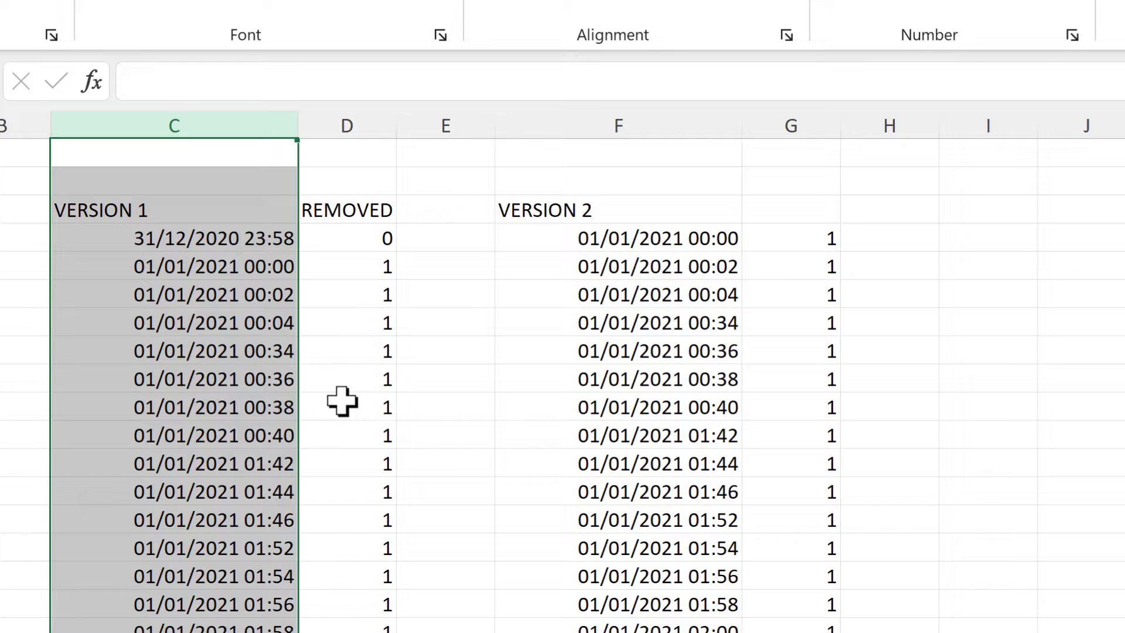
left_click(773, 217)
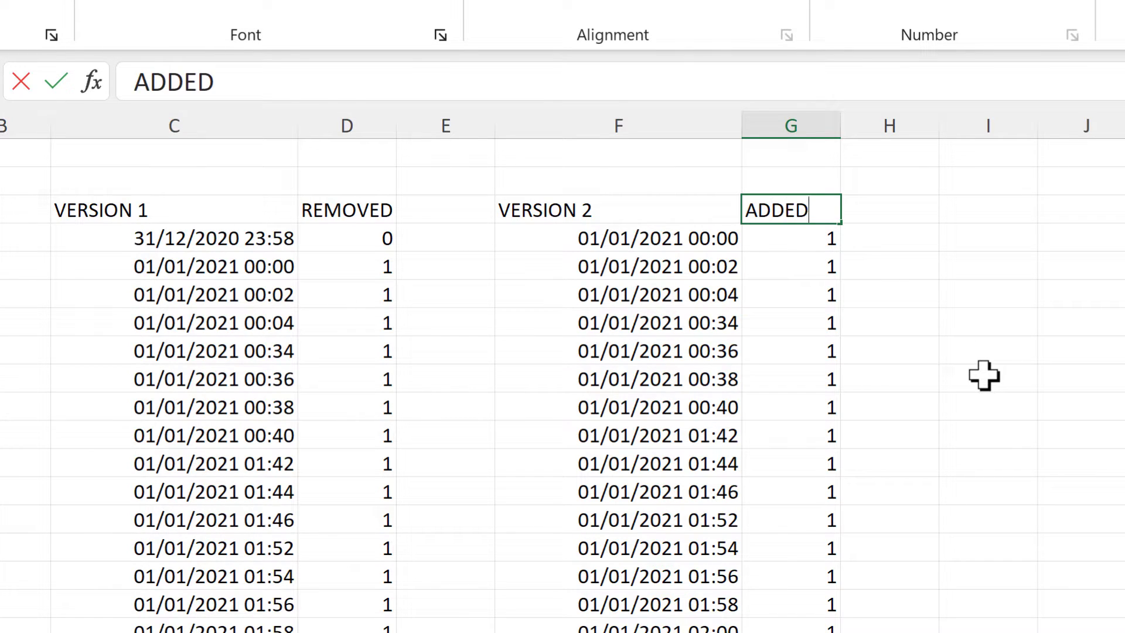
key("Return")
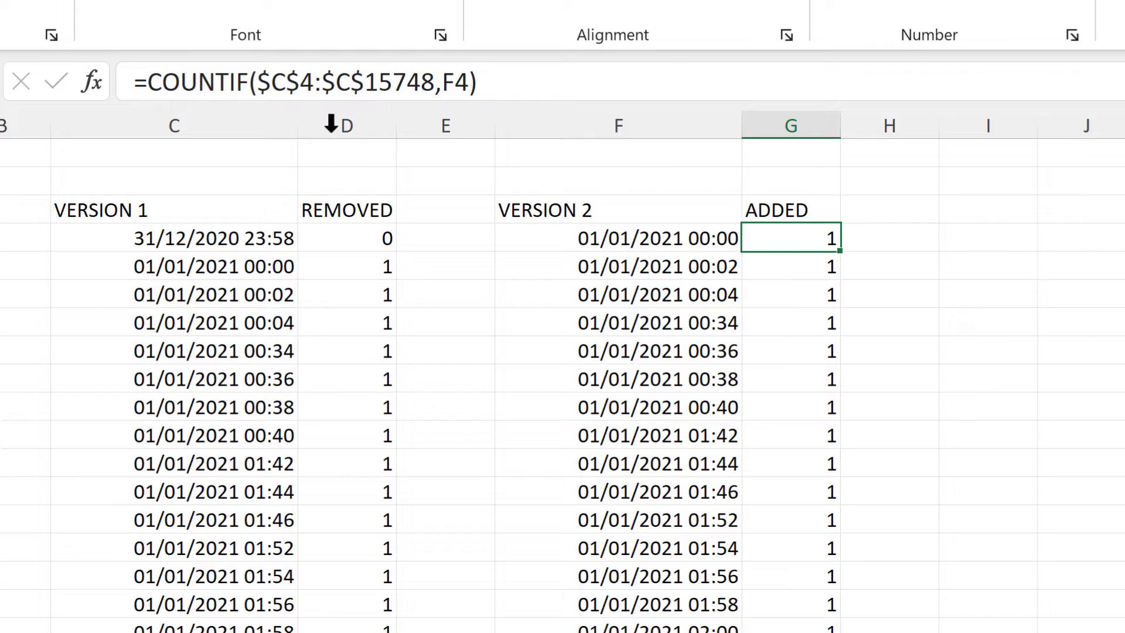
left_click(334, 149)
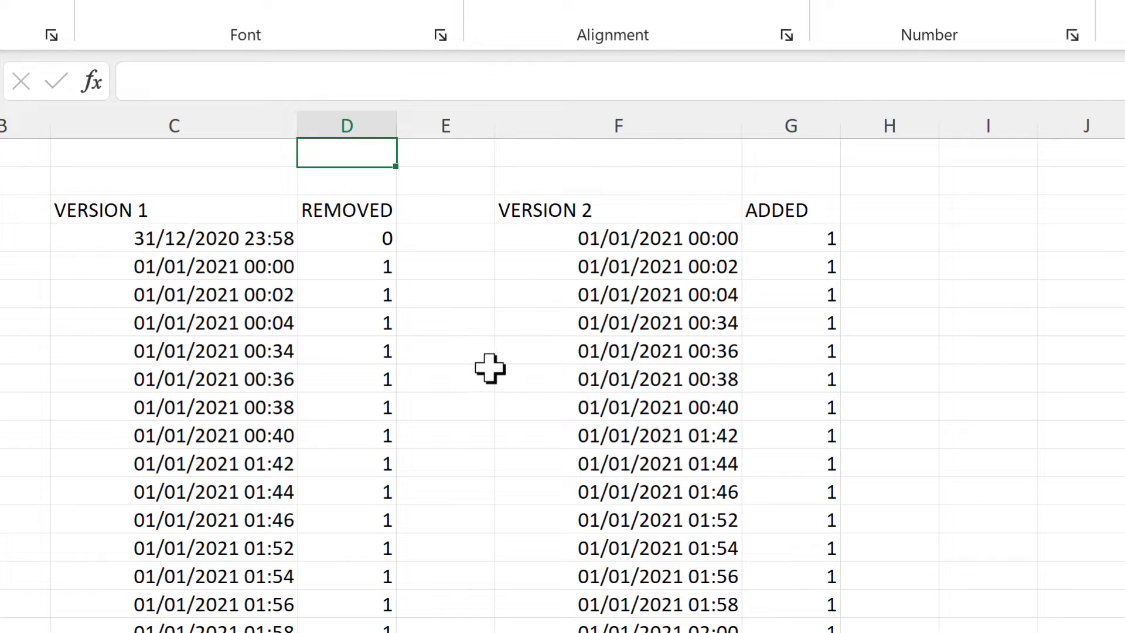
- Enter =COUNTIF(D4:D15748,0) in D1, giving 29 Version 1 timestamps missing from Version 2
type("=countif")
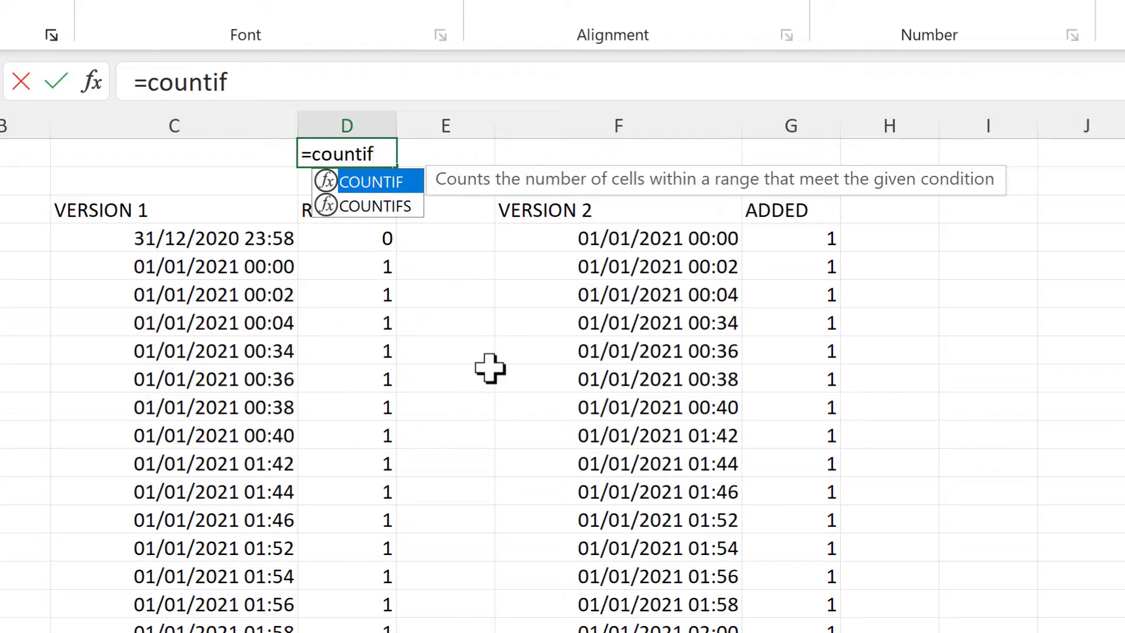
key("Tab")
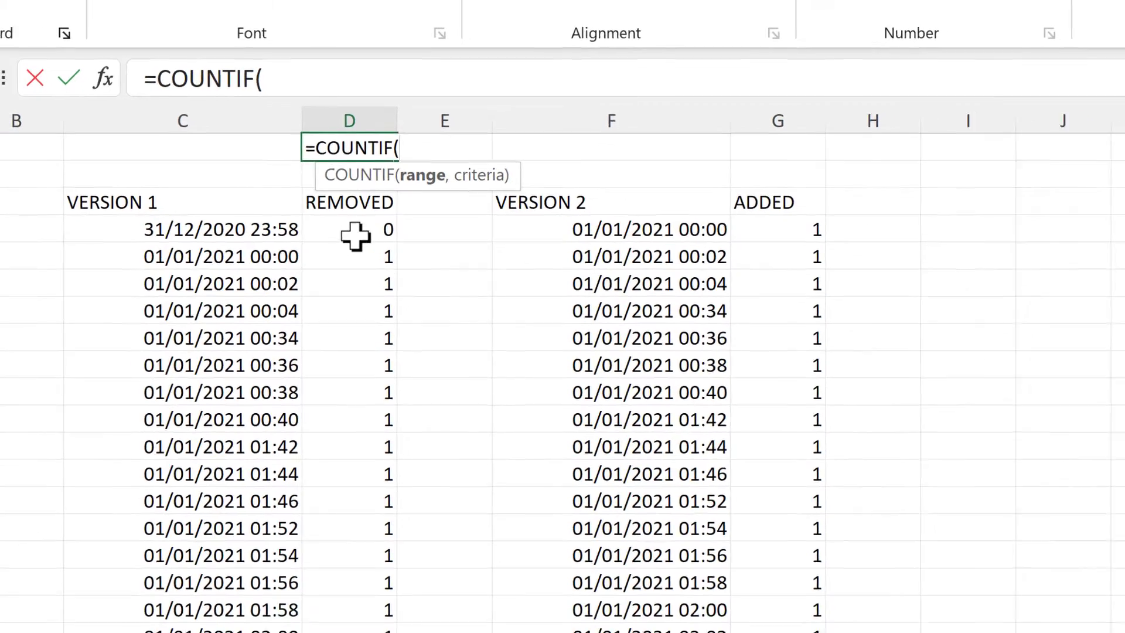
left_click(356, 242)
key("ctrl+shift+Down")
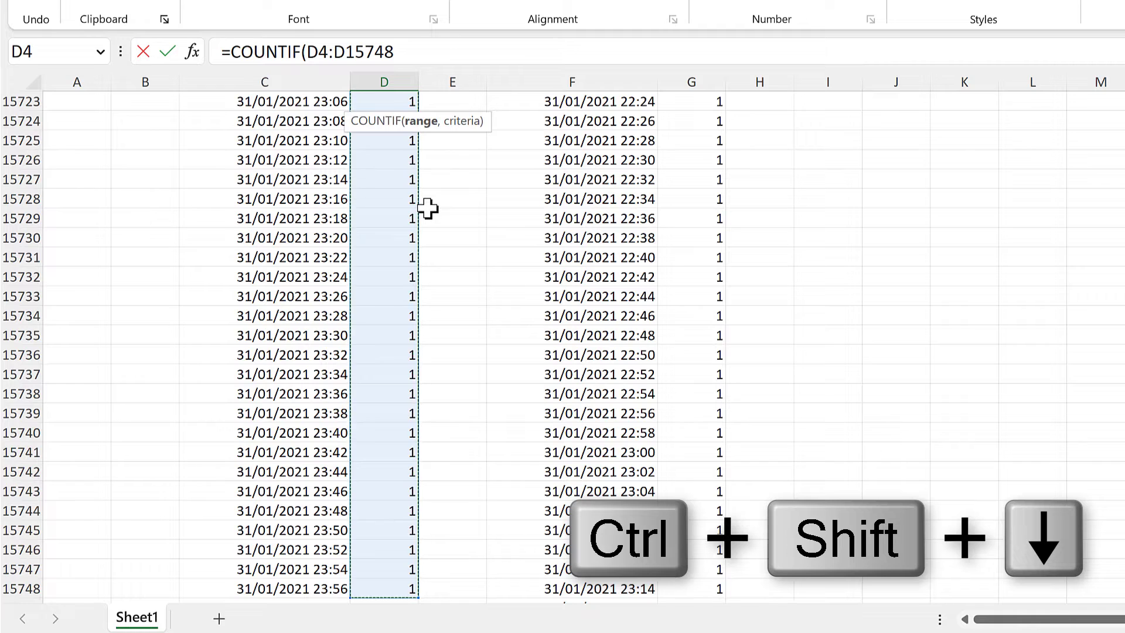
type(",0")
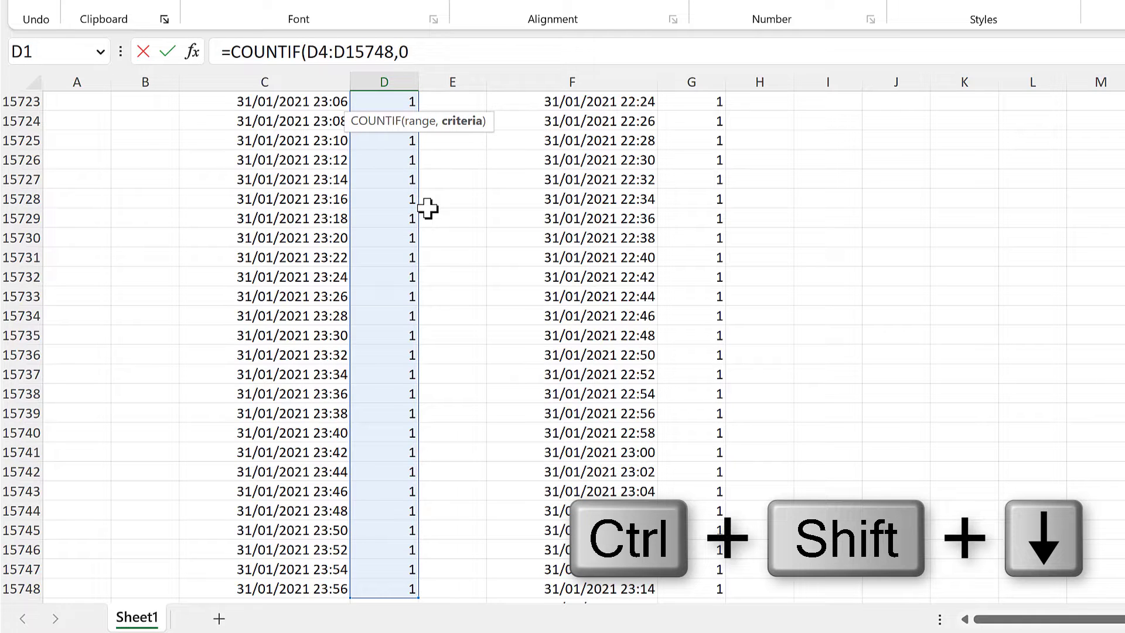
type(")")
key("Return")
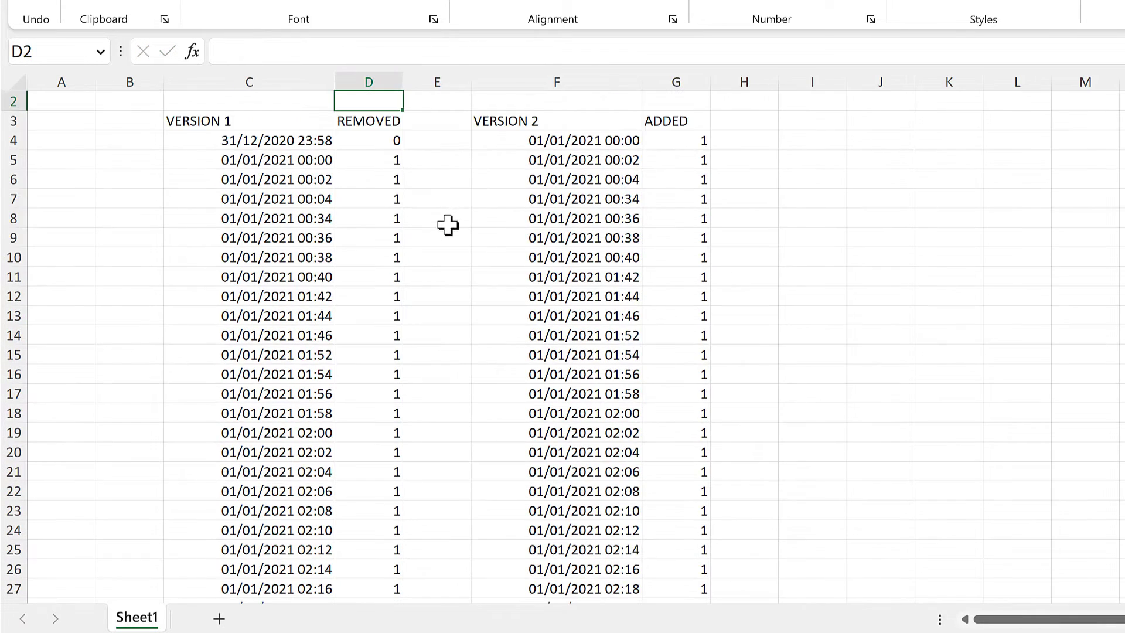
left_click(385, 103)
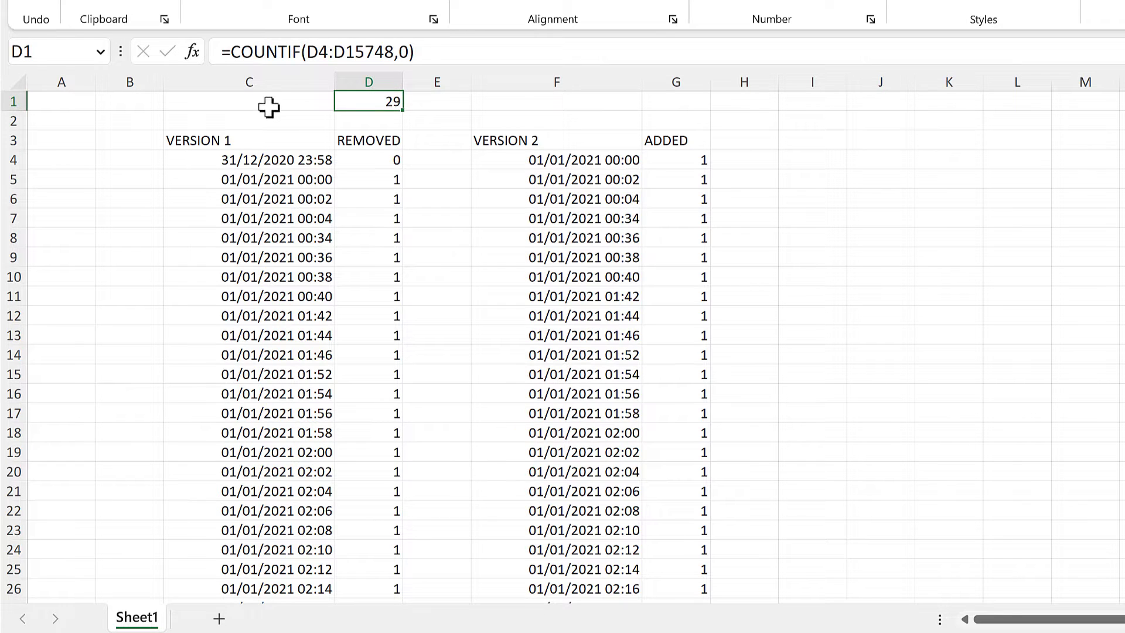
left_click(266, 82)
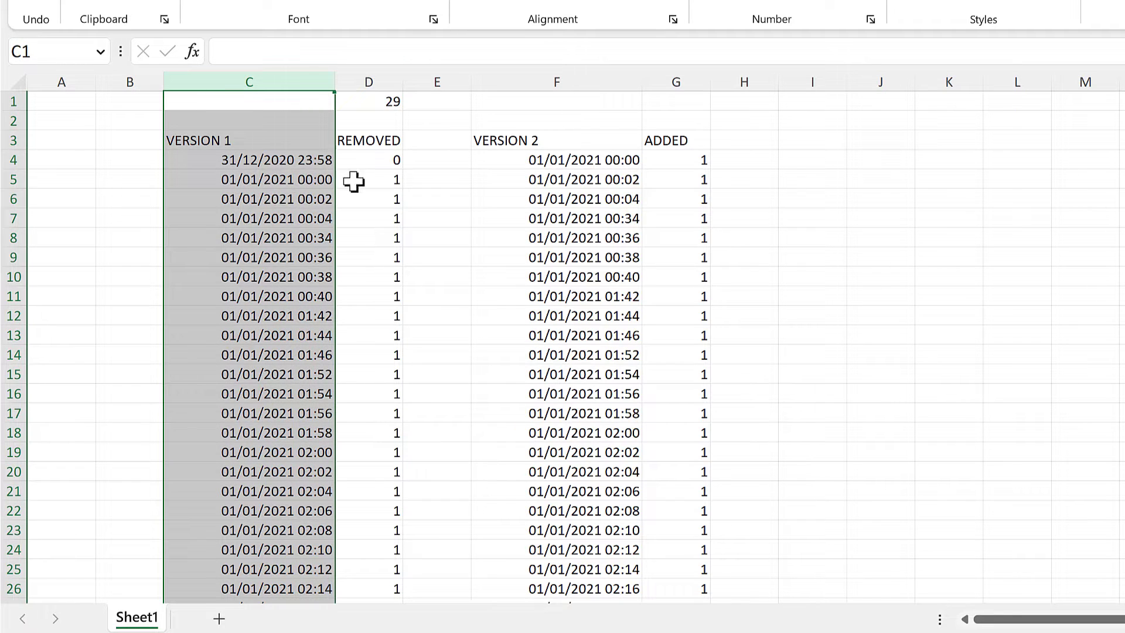
- Enter =COUNTIF(G4:G15769,0) in G1, showing 50 Version 2 timestamps absent from Version 1
left_click(571, 82)
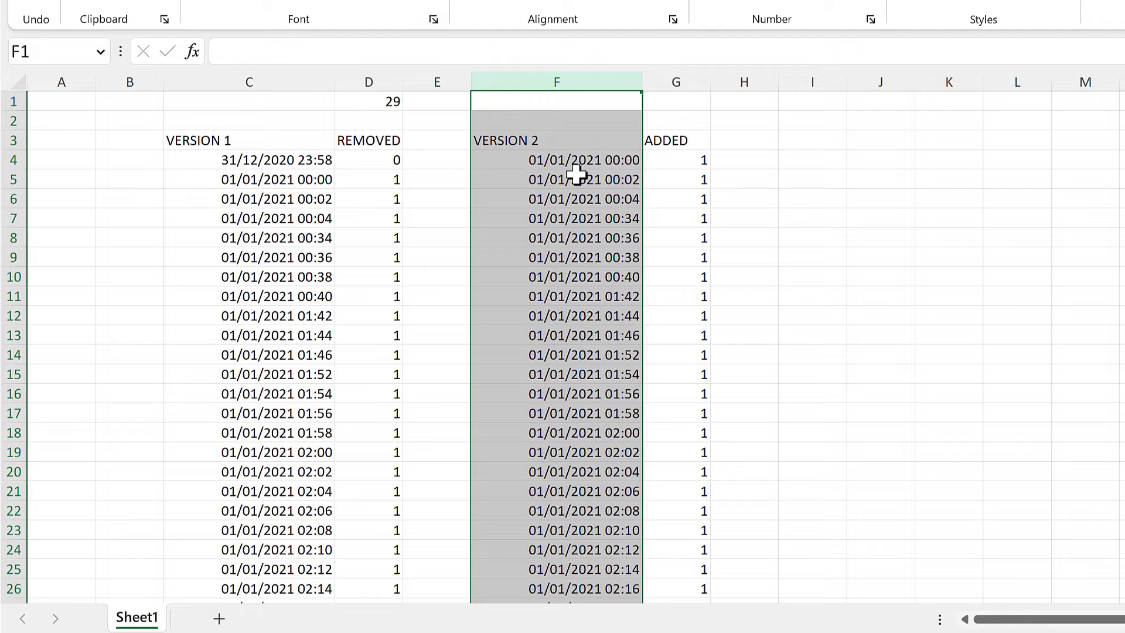
left_click(654, 99)
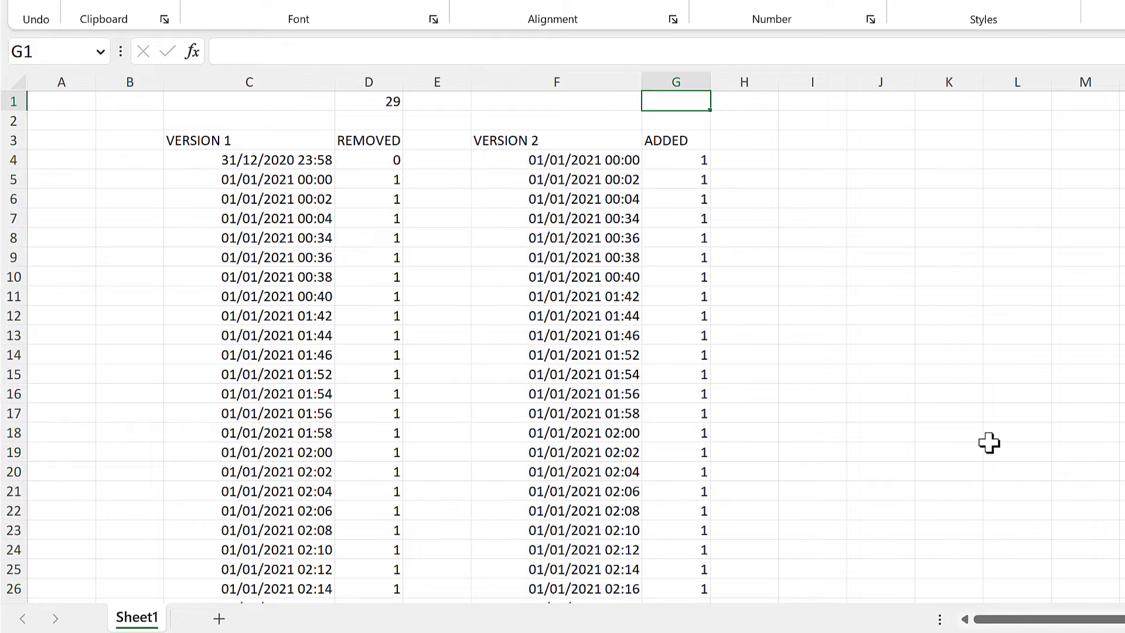
type("=countif")
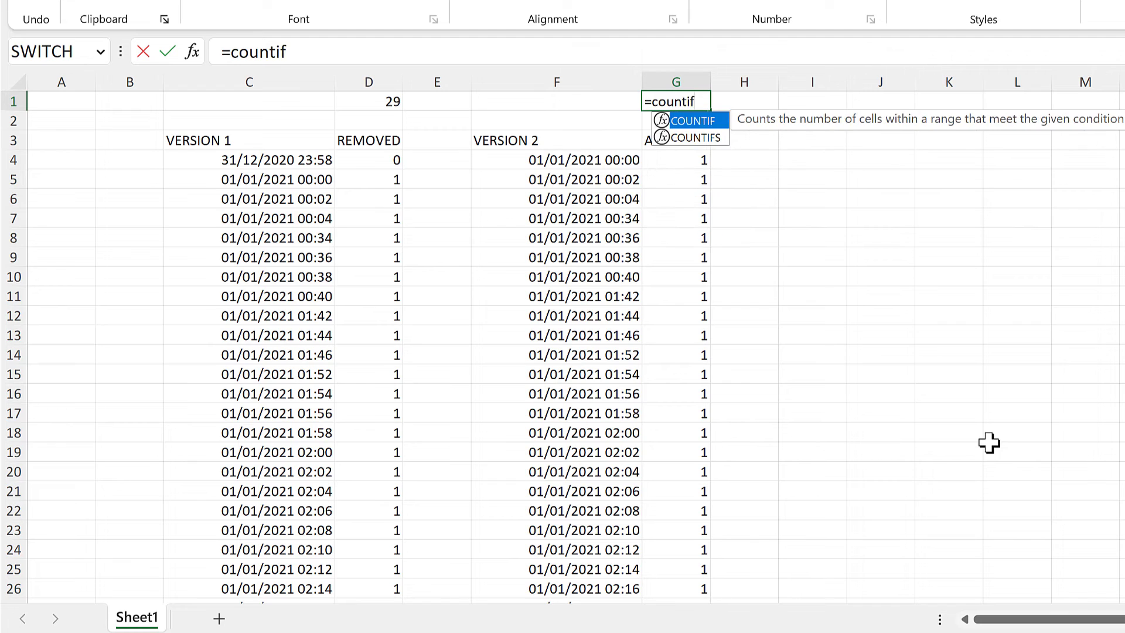
key("Tab")
left_click(687, 157)
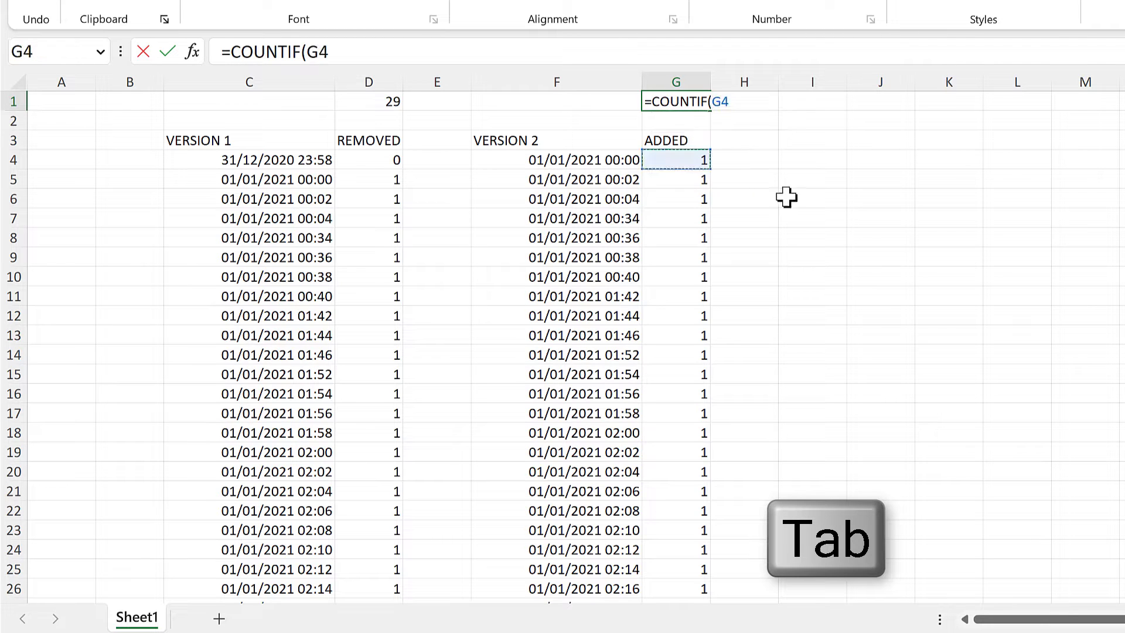
key("ctrl+shift+Down")
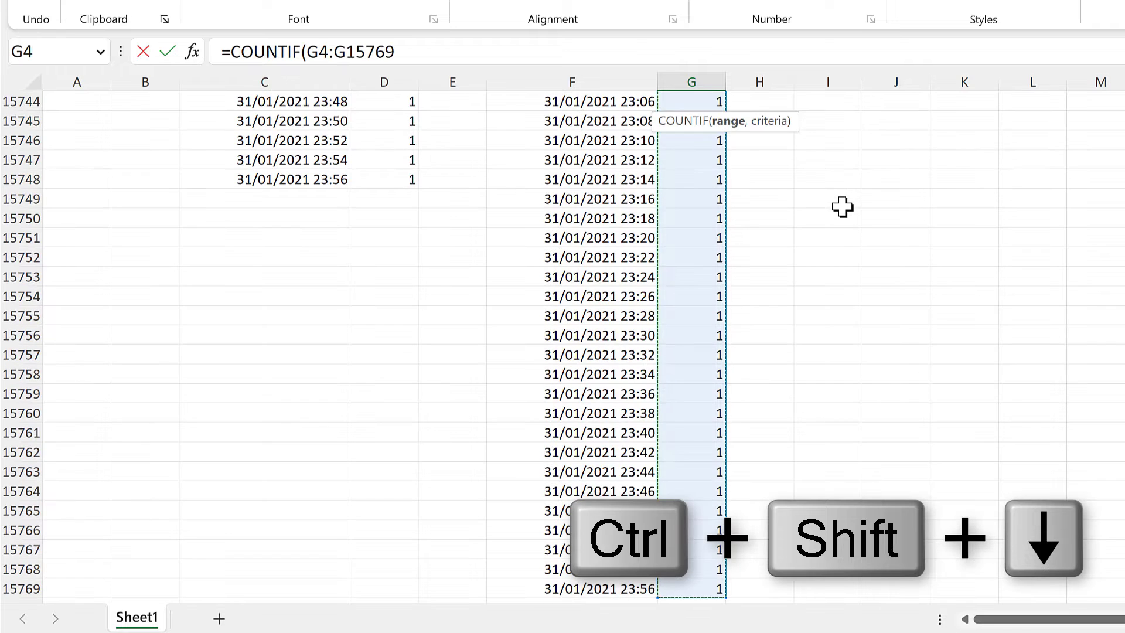
type(",")
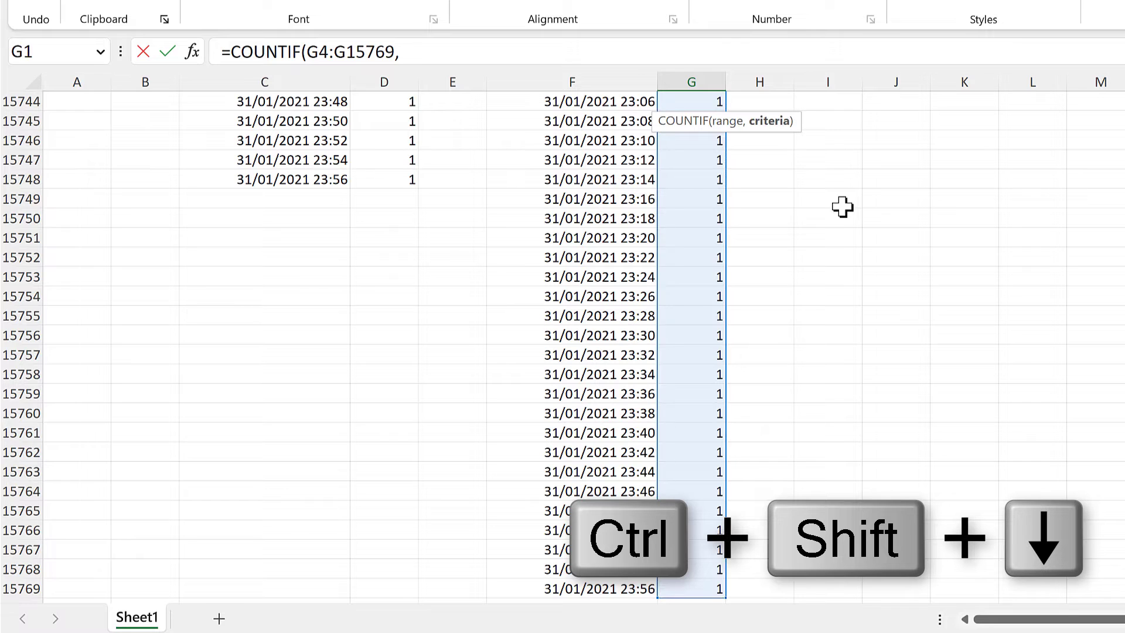
type("0)")
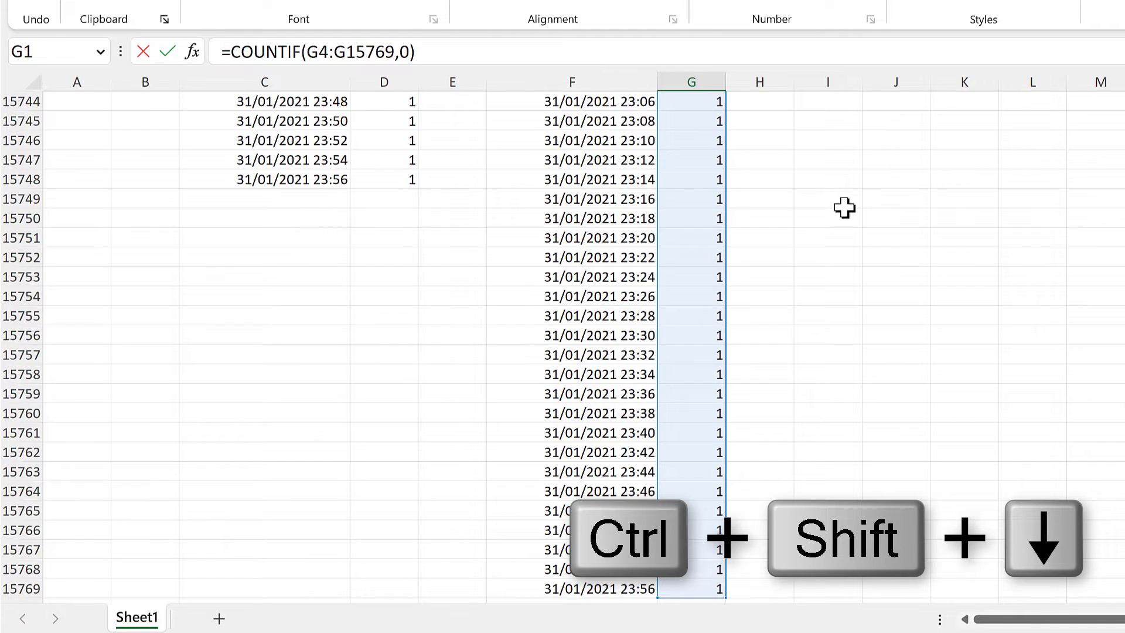
key("Return")
left_click(674, 99)
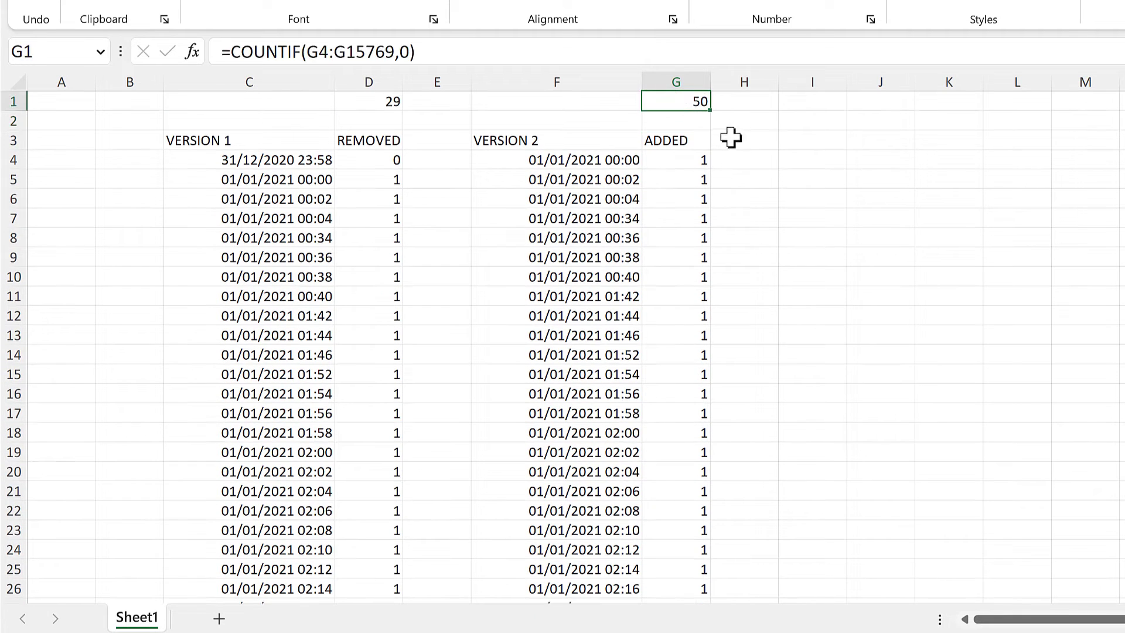
left_click(247, 81)
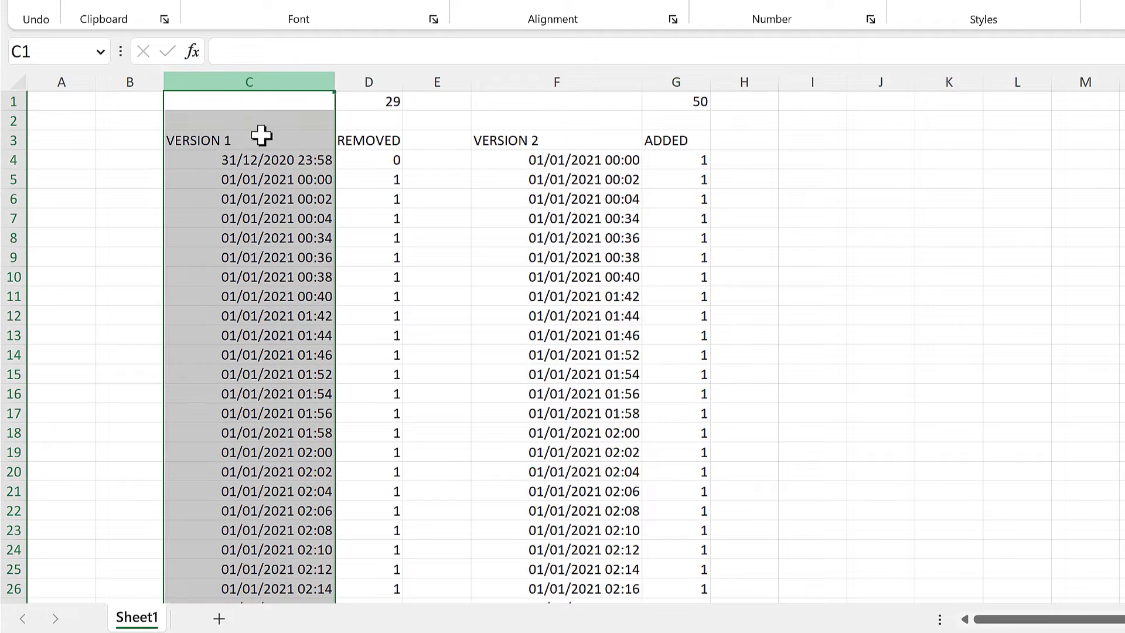
left_click(585, 79)
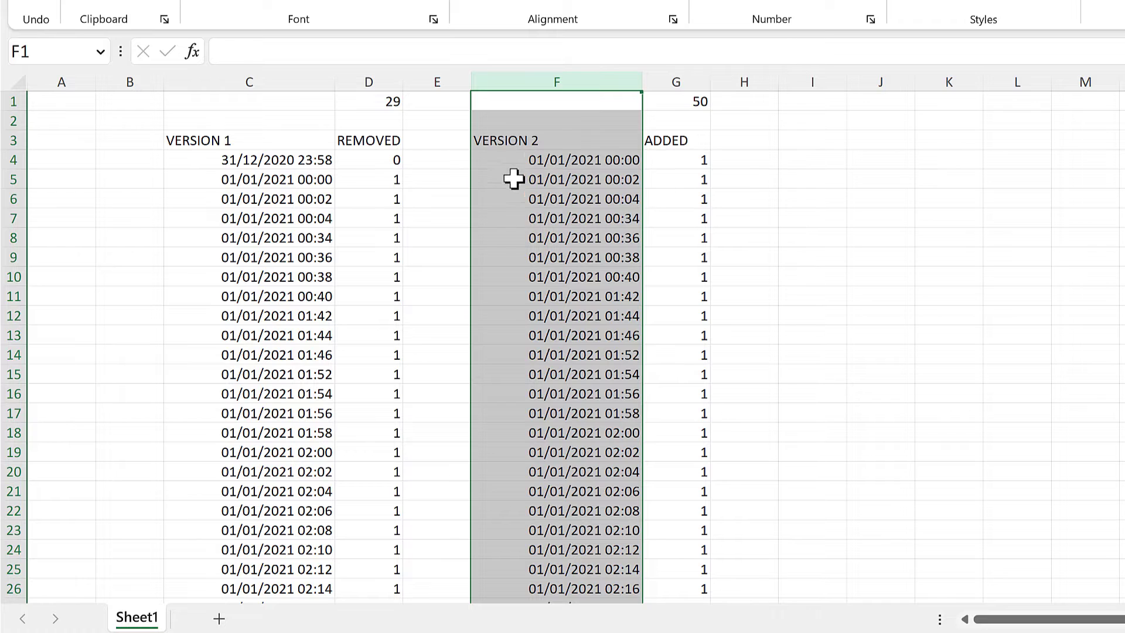
left_click(512, 179)
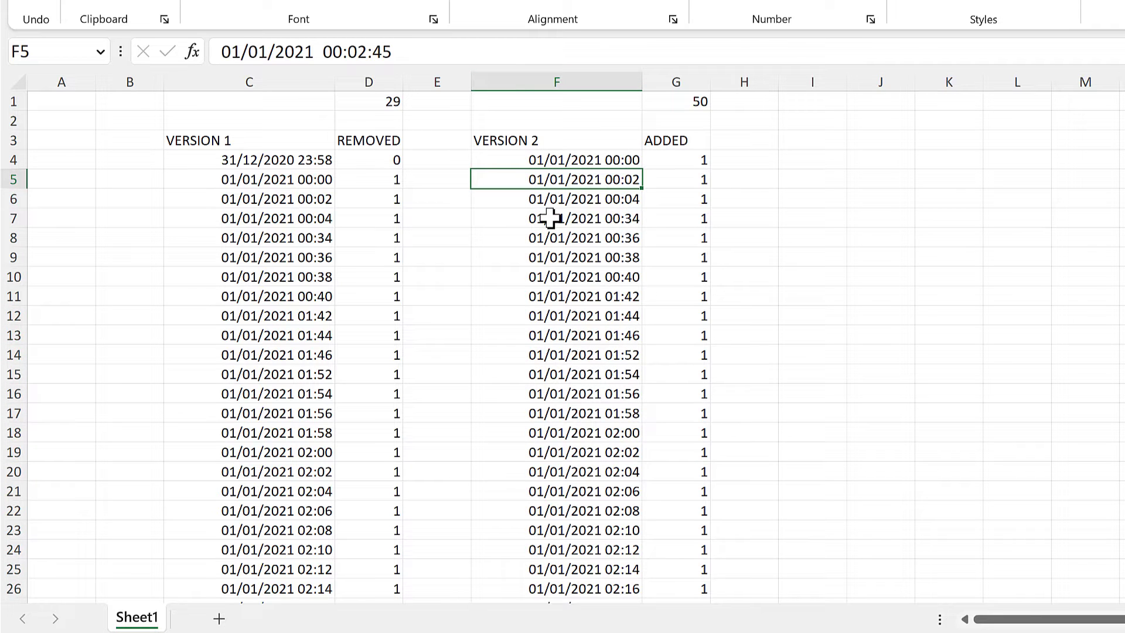
key("ctrl+Down")
scroll(369, 183, "down", 1)
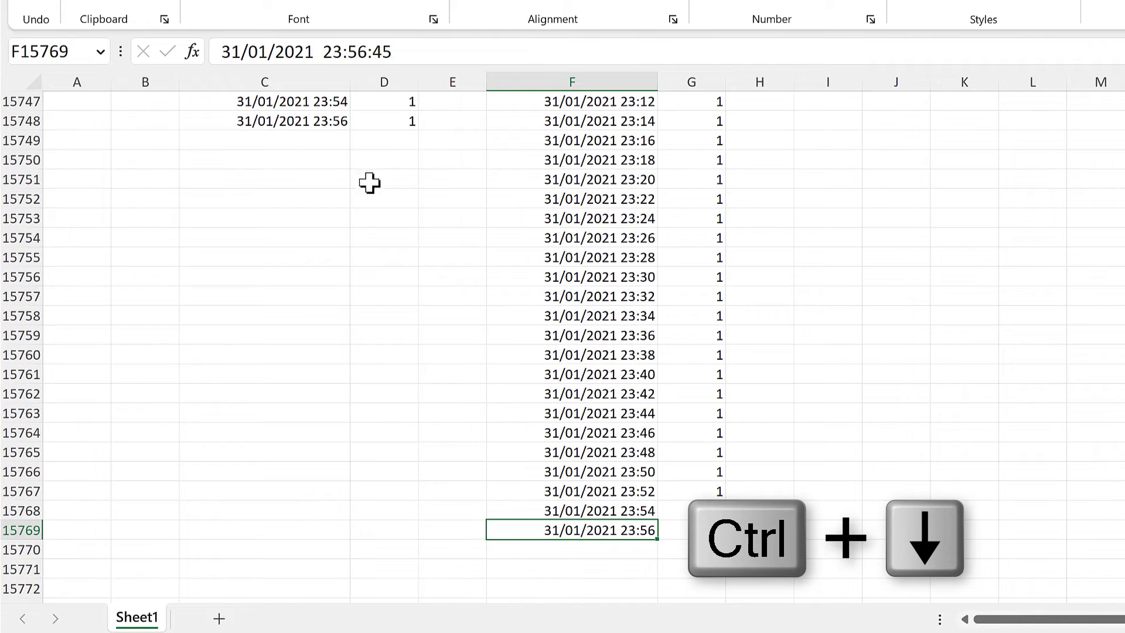
left_click_drag(301, 141, 582, 530)
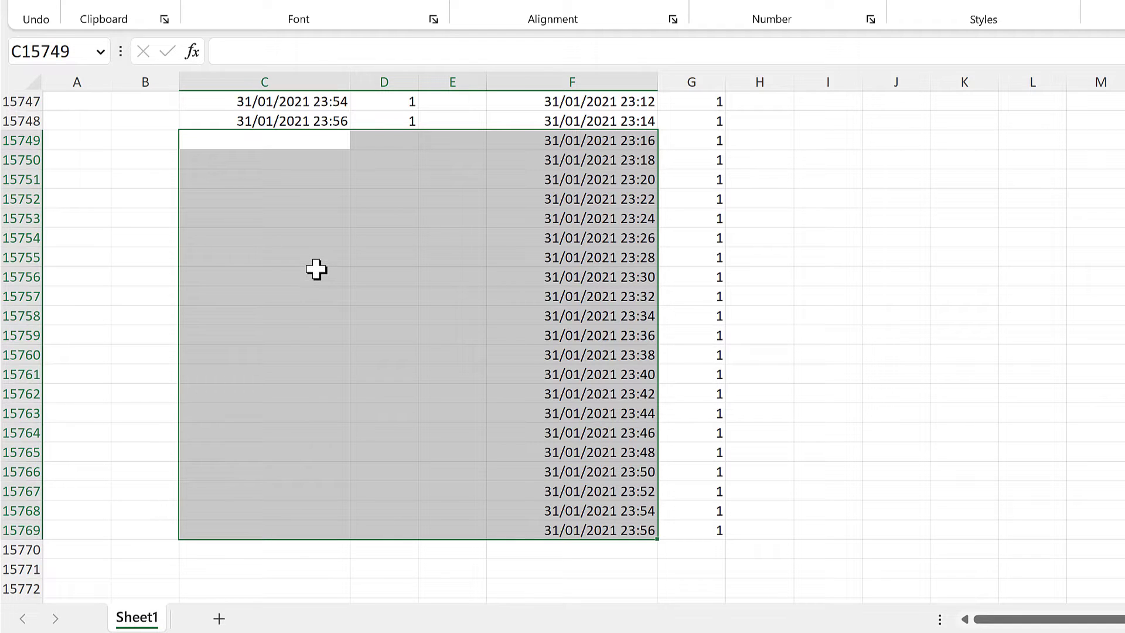
left_click(588, 235)
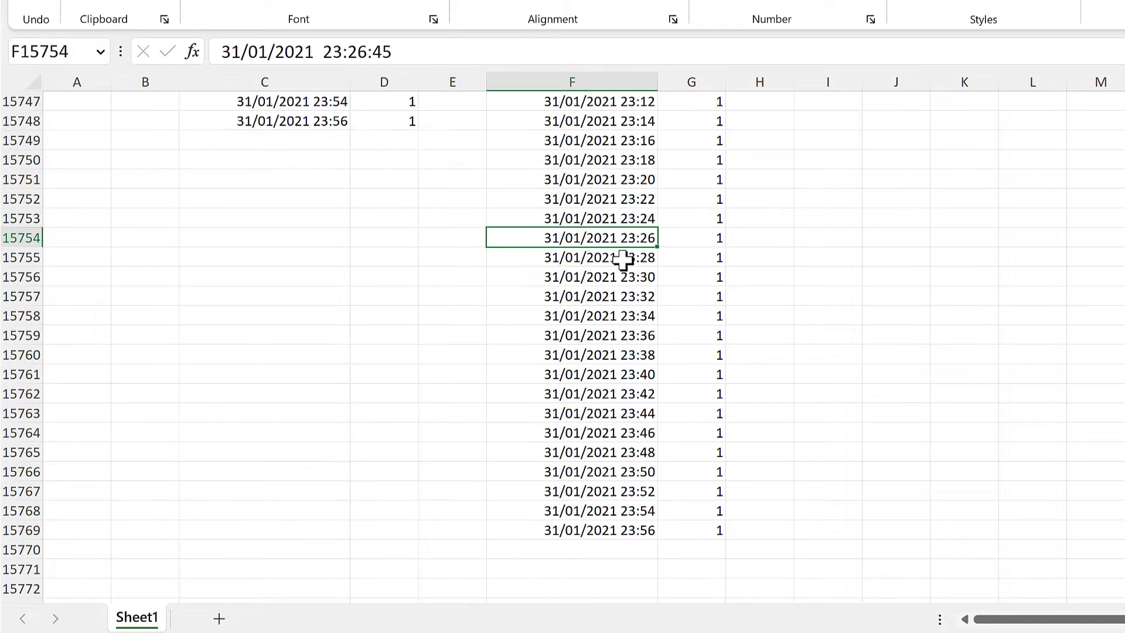
key("ctrl+Up")
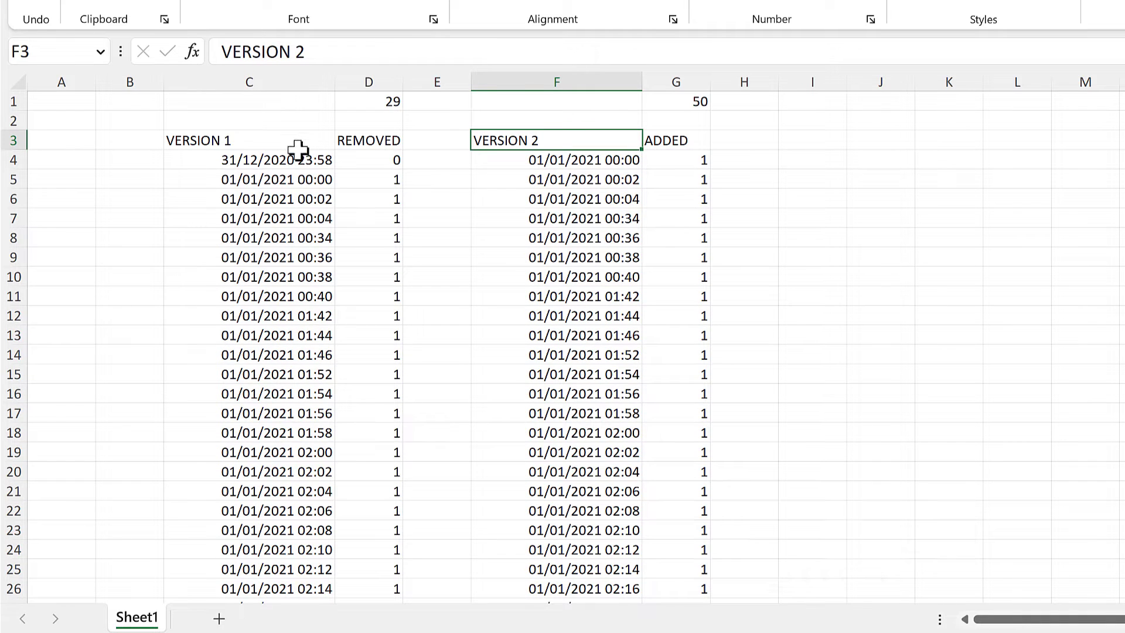
- Filter VERSION 1 and REMOVED to REMOVED = 0 and select the 29 remaining rows
left_click_drag(298, 143, 357, 143)
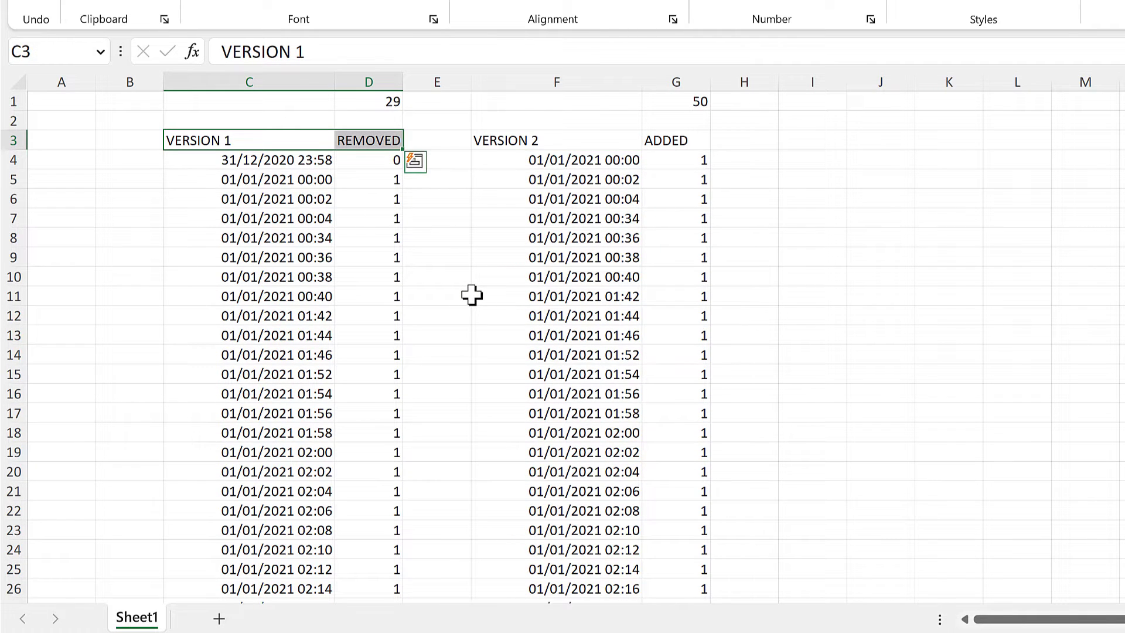
key("ctrl+shift+l")
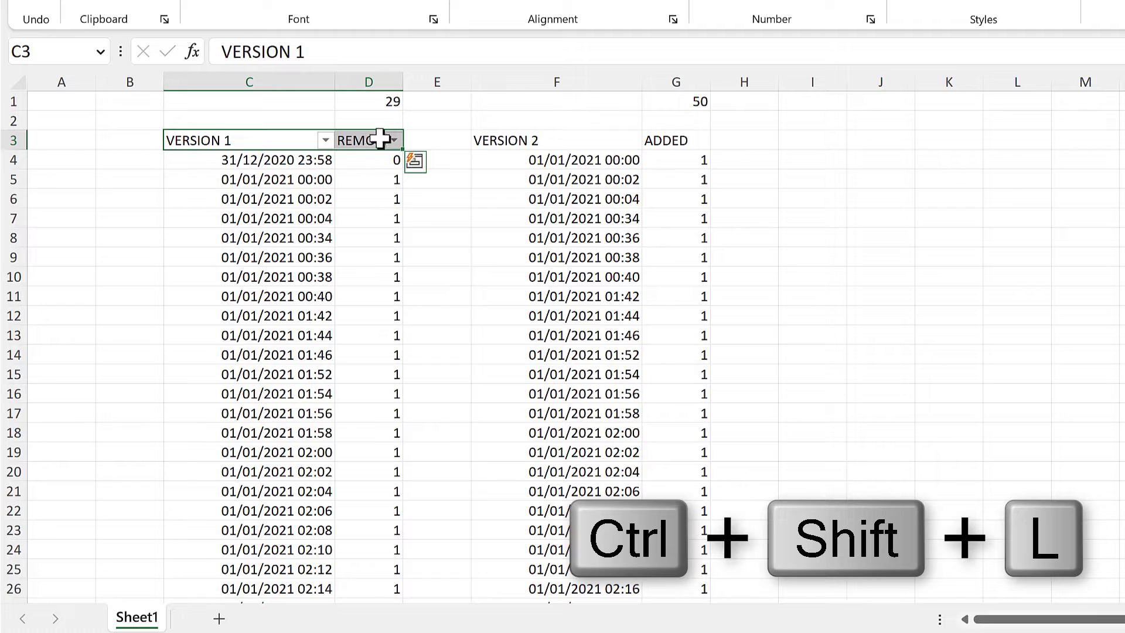
left_click(380, 139)
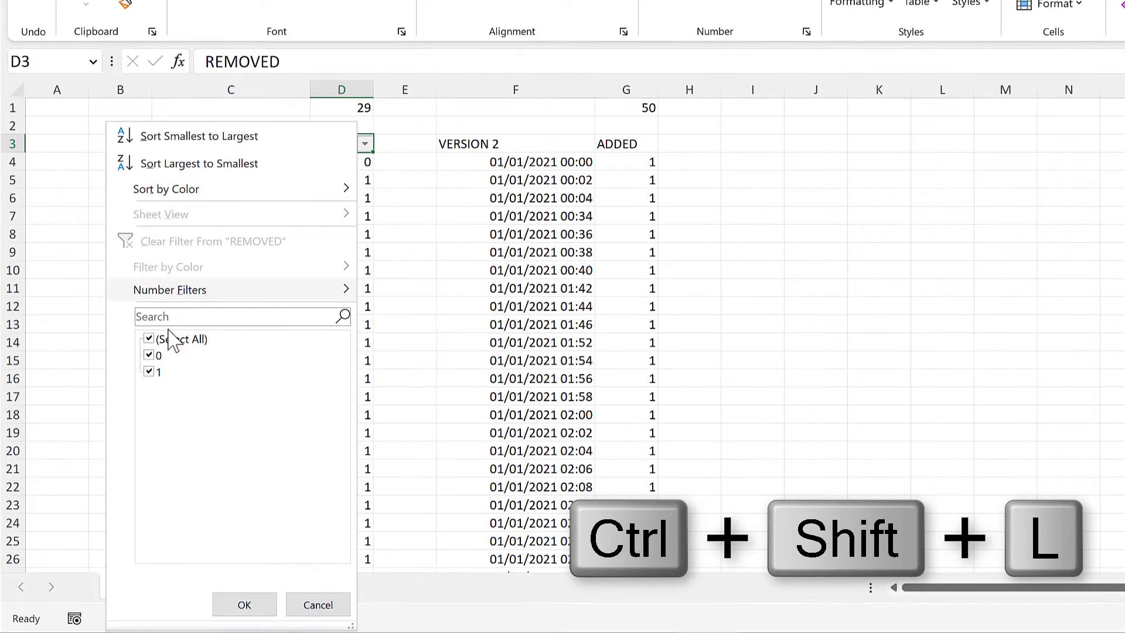
left_click(150, 339)
left_click(152, 356)
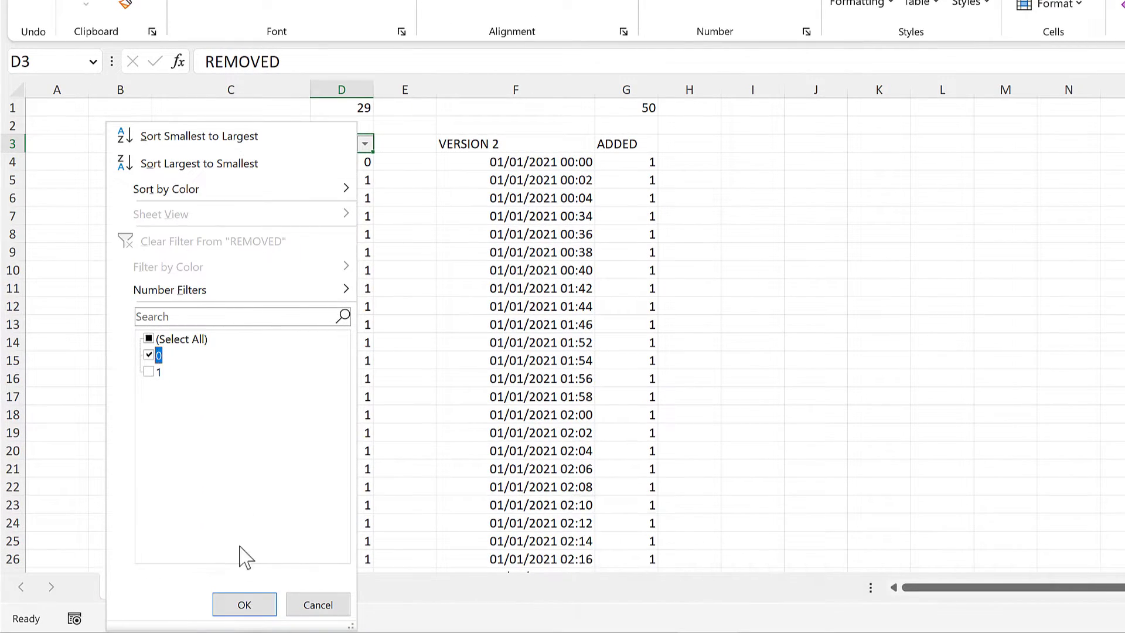
left_click(238, 609)
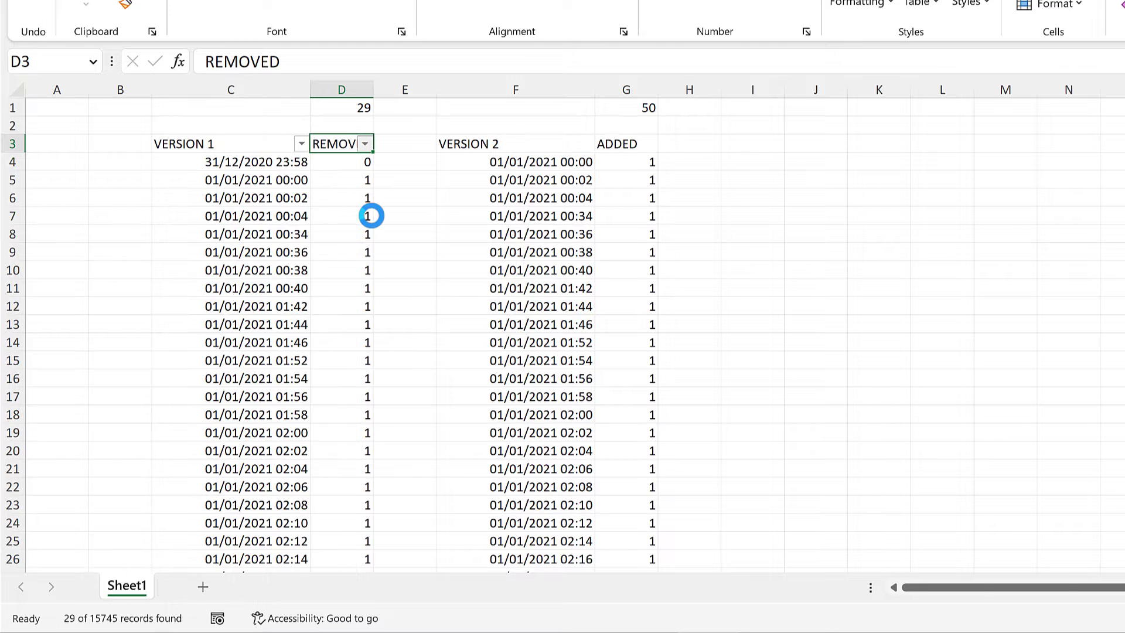
left_click_drag(250, 146, 326, 147)
key("ctrl+shift+Down")
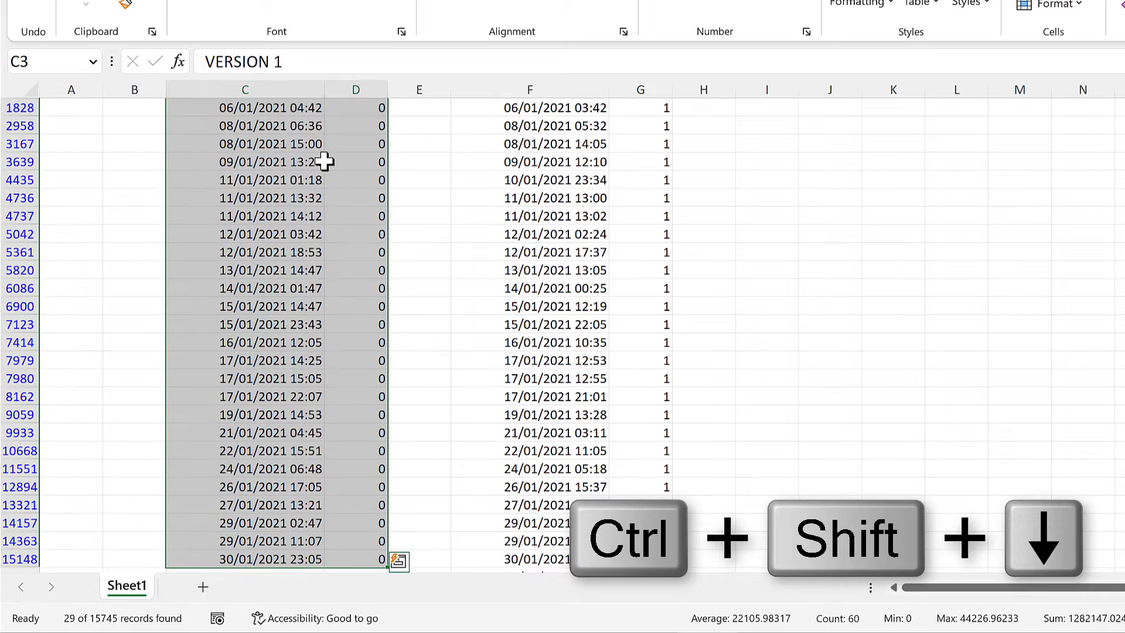
- Paste the filtered rows onto a new Sheet2 at B2, autofit column B, and return to Sheet1
key("ctrl+c")
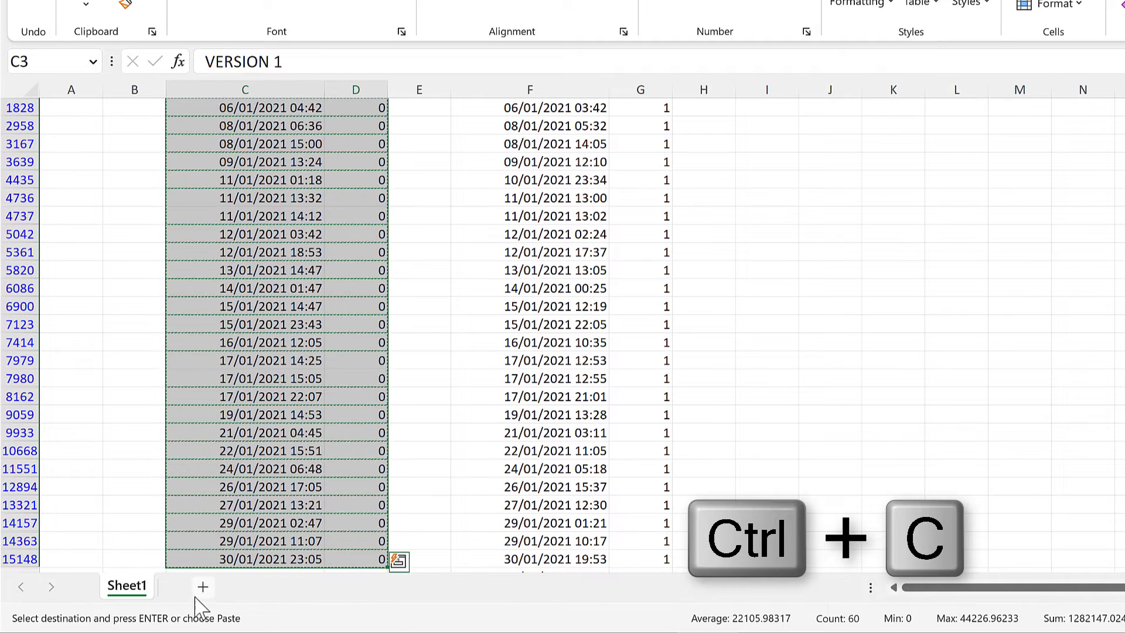
key("shift+F11")
left_click(126, 123)
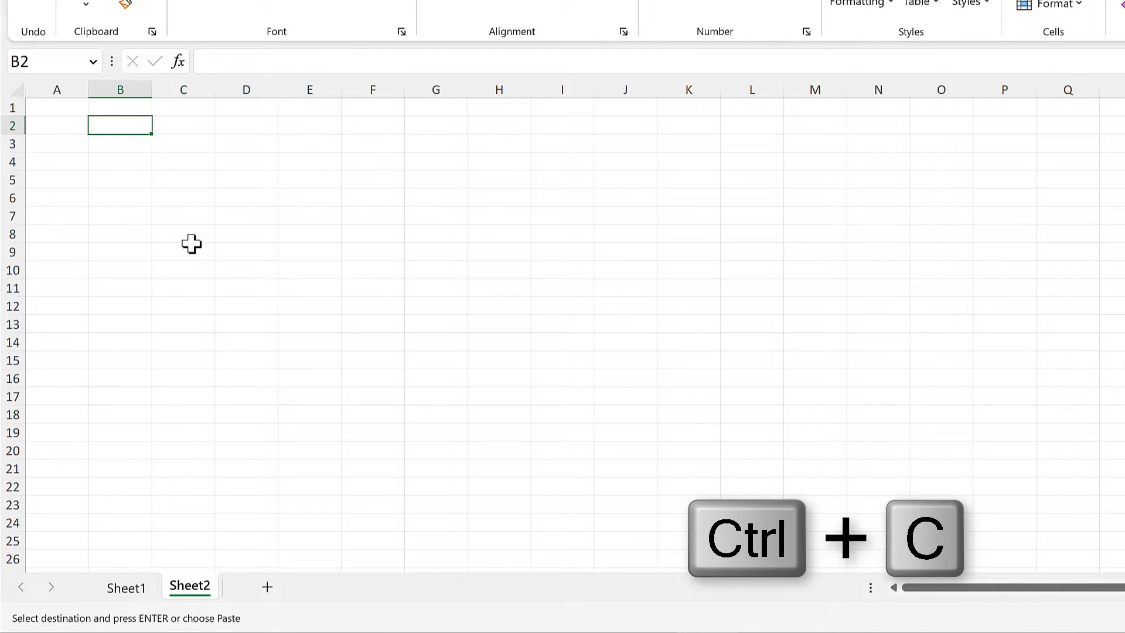
key("ctrl+v")
double_click(150, 90)
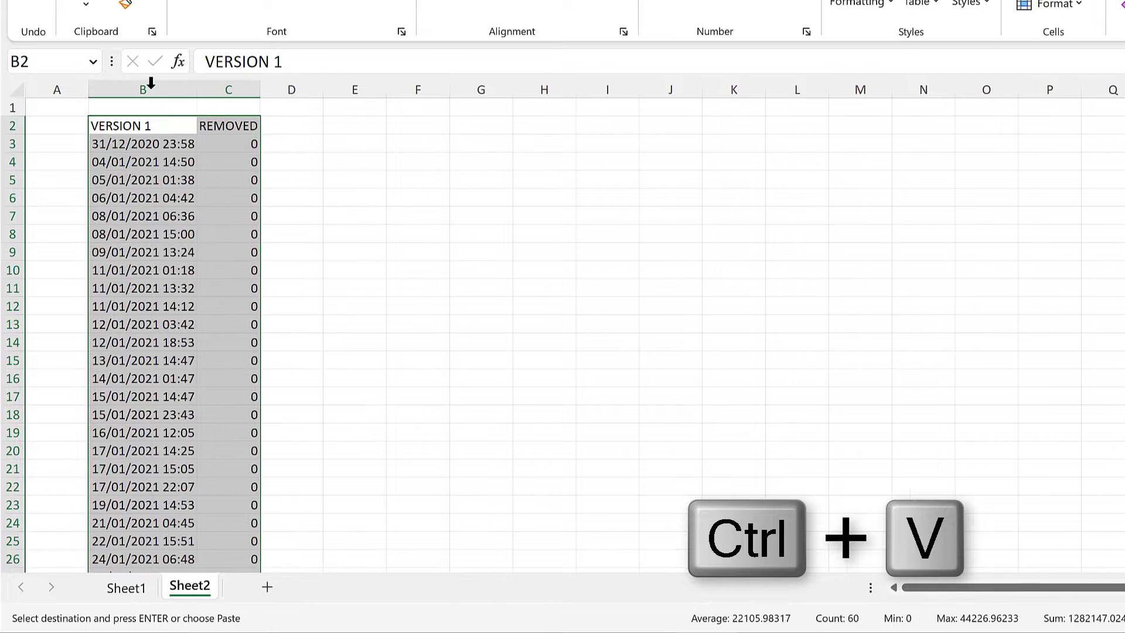
left_click(170, 146)
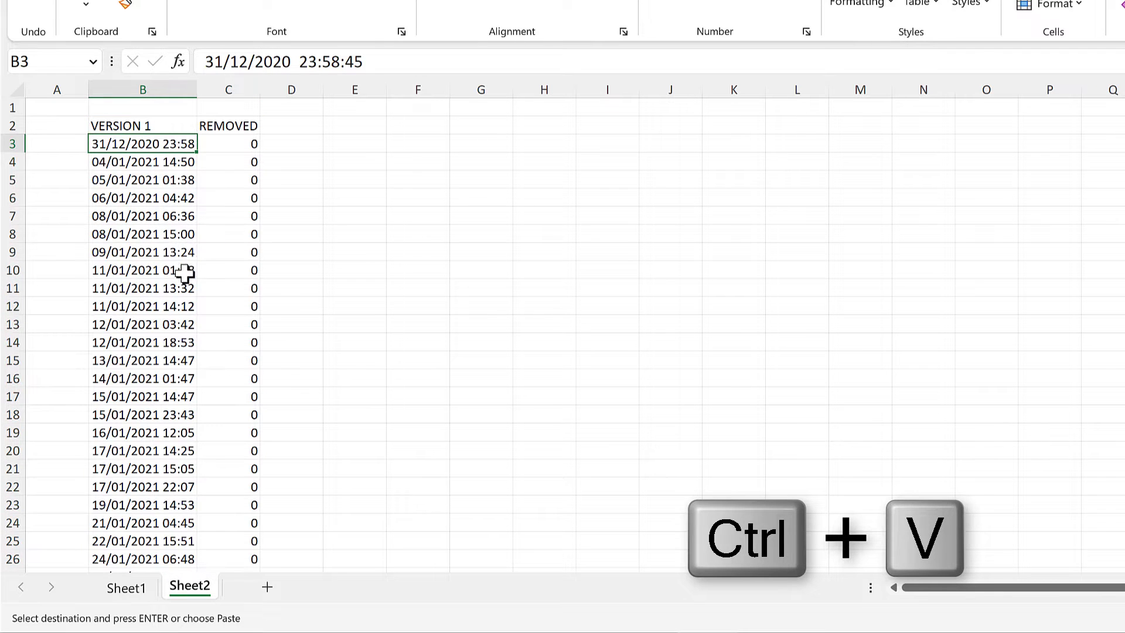
scroll(188, 327, "down", 4)
scroll(188, 327, "up", 4)
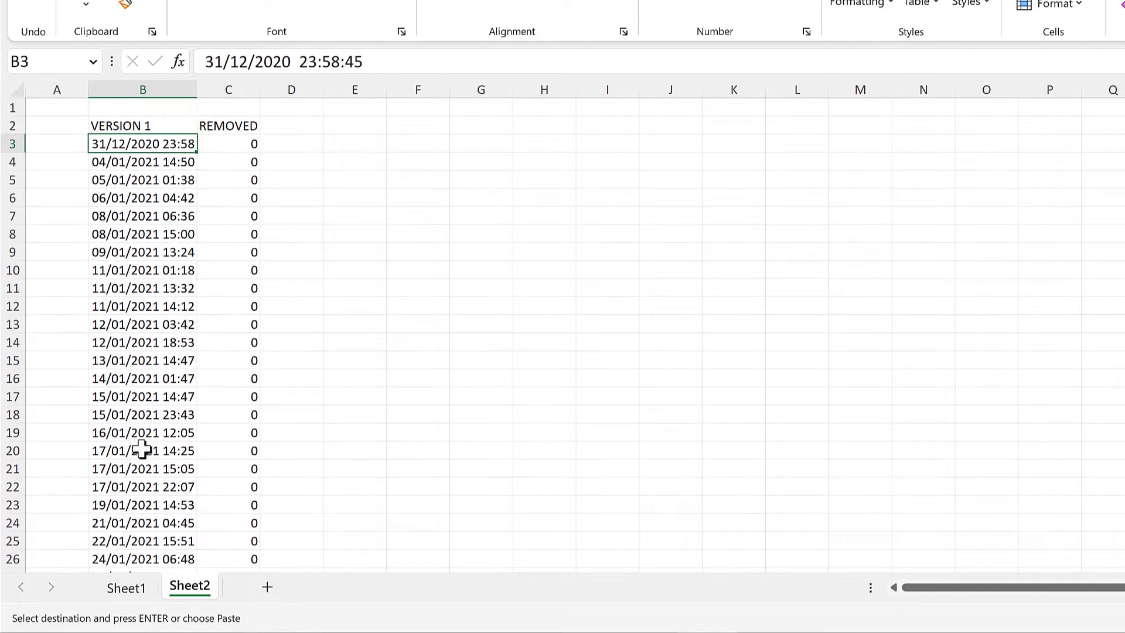
left_click(127, 588)
- Clear the REMOVED filter and remove filtering from the VERSION 1 columns
left_click(258, 251)
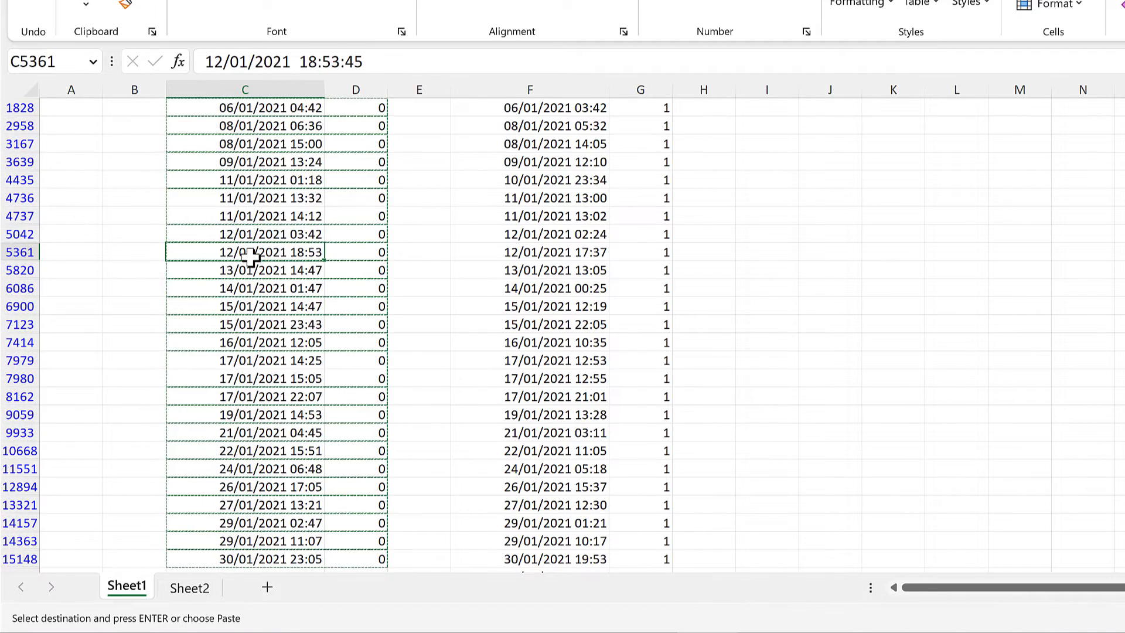
key("ctrl+Up")
left_click(361, 108)
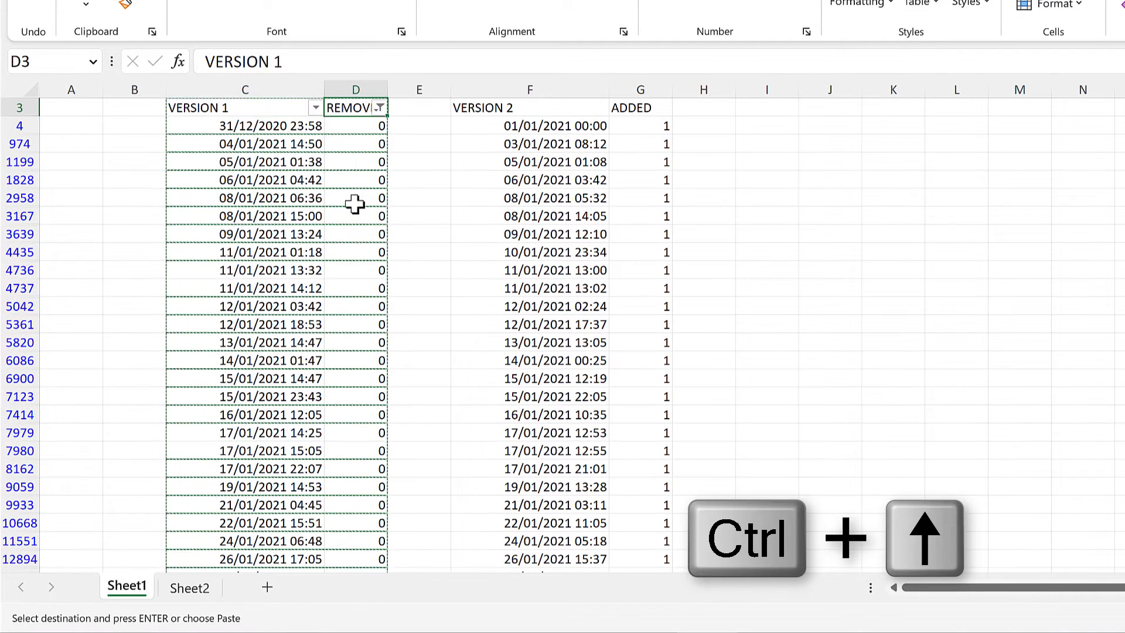
scroll(379, 158, "up", 1)
left_click(381, 144)
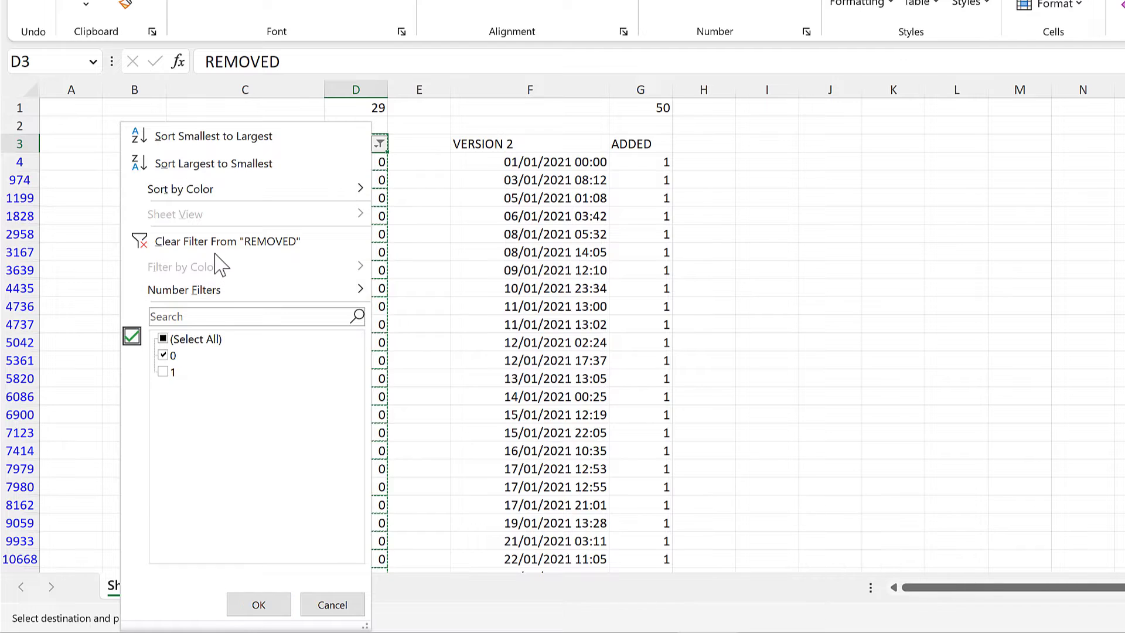
left_click(232, 252)
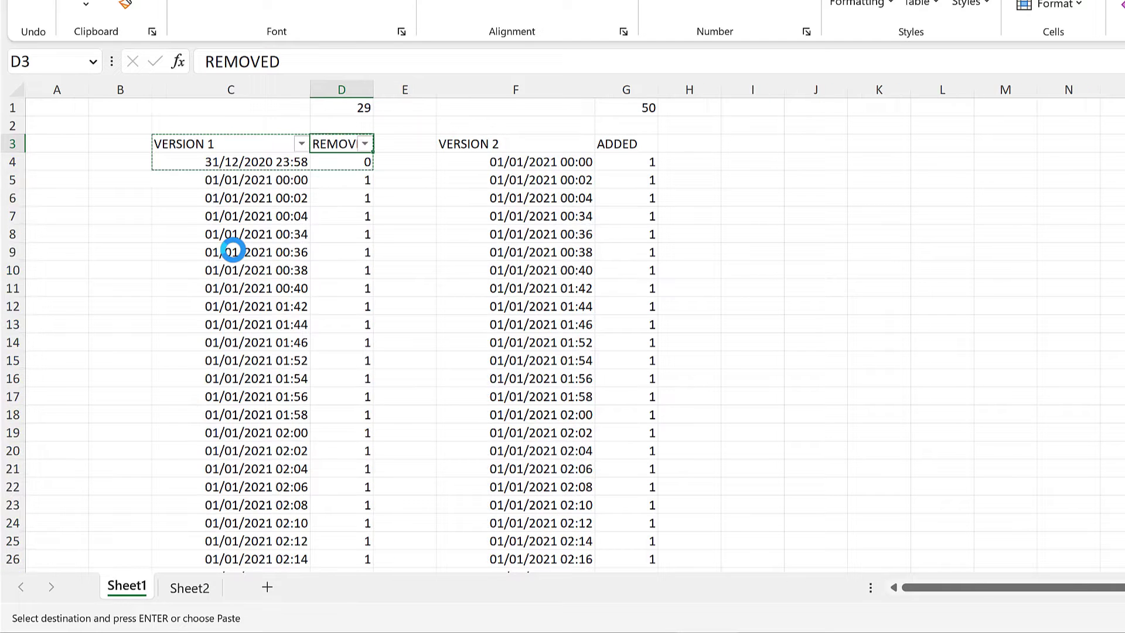
key("ctrl+shift+l")
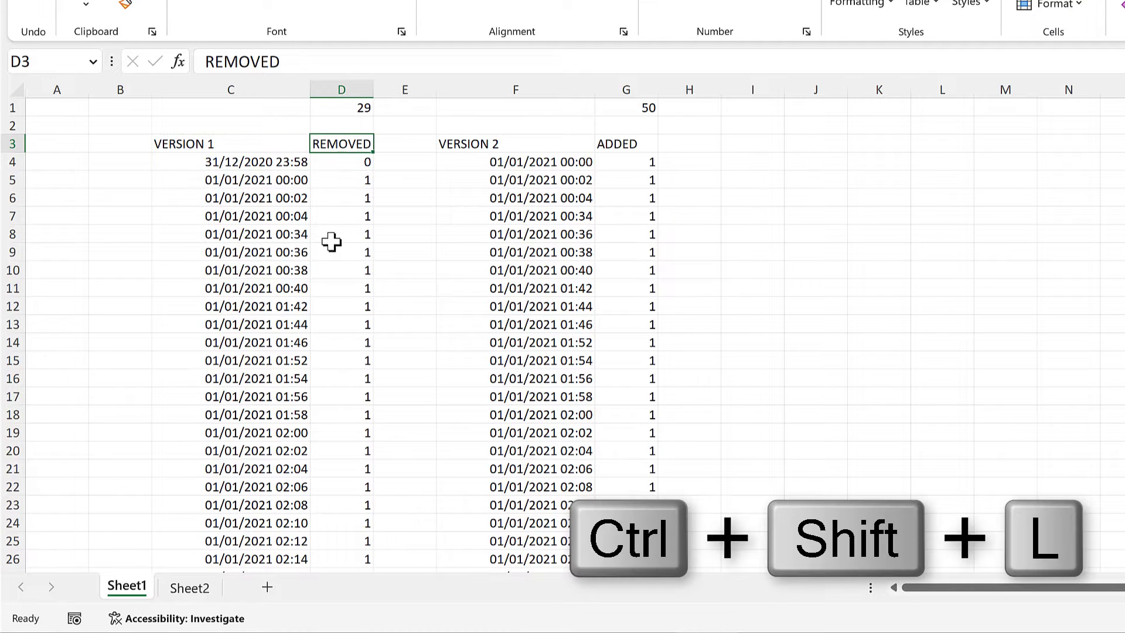
- Filter VERSION 2 and ADDED to ADDED = 0 and select the filtered rows
left_click(592, 136)
left_click_drag(592, 136, 612, 148)
key("ctrl+shift+l")
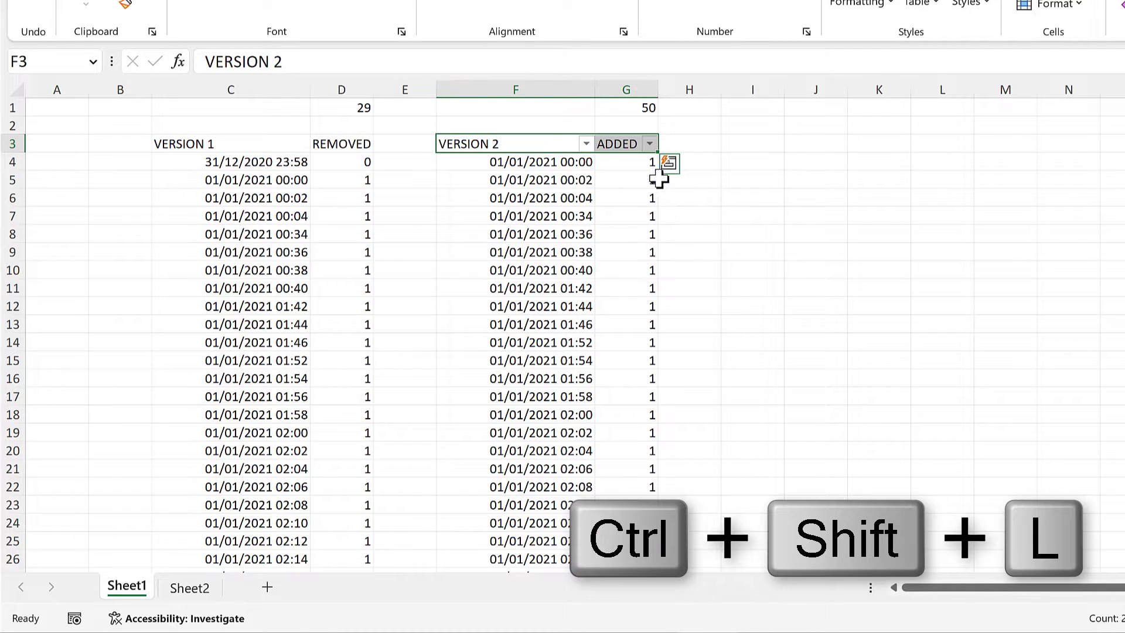
left_click(618, 143)
left_click(648, 144)
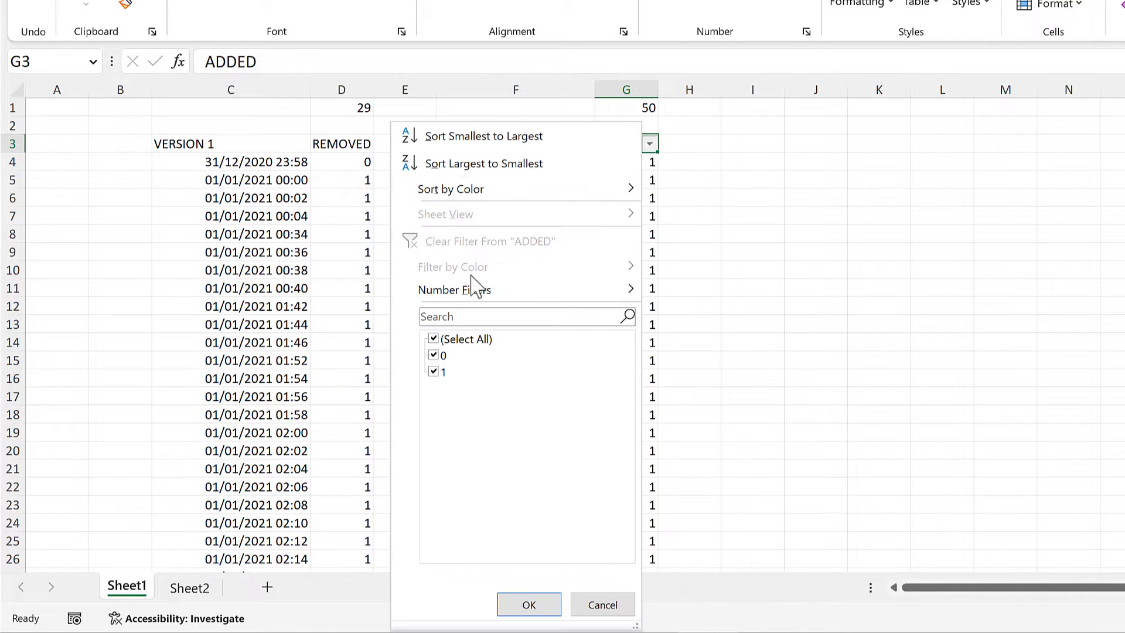
left_click(433, 340)
left_click(434, 356)
left_click(520, 605)
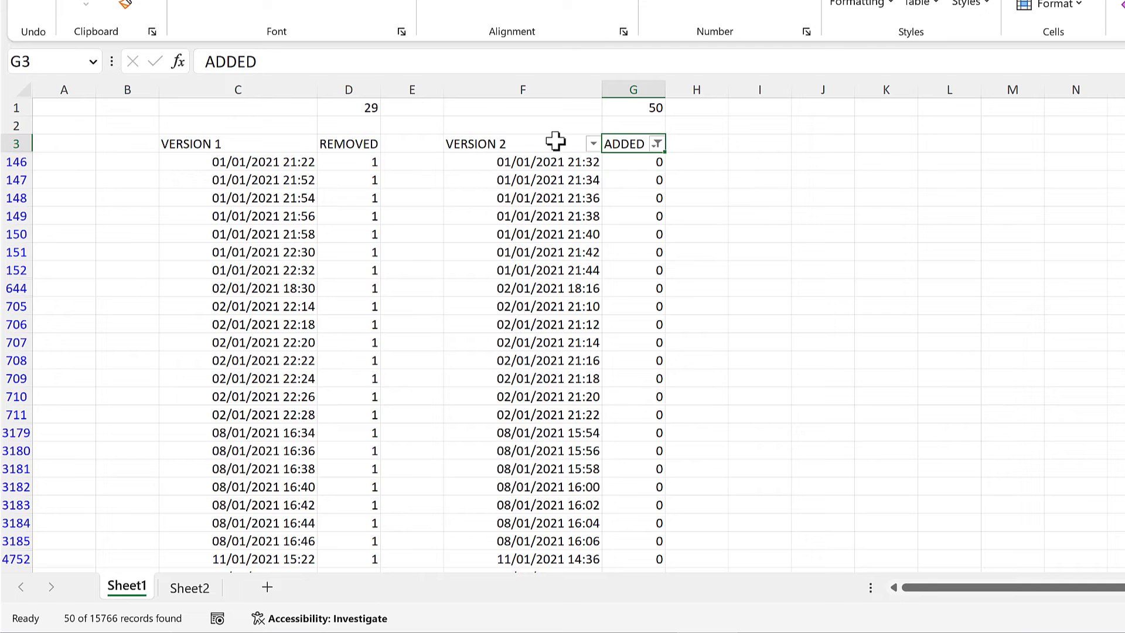
left_click_drag(555, 141, 607, 141)
key("ctrl+shift+Down")
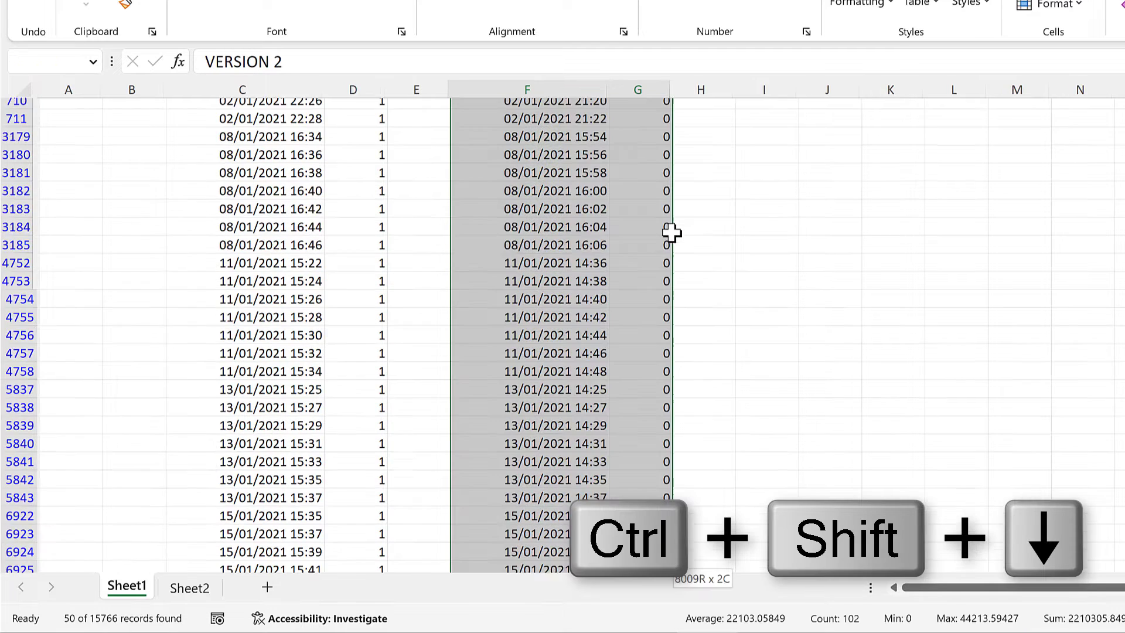
- Paste the filtered VERSION 2 and ADDED rows into Sheet2 at E2 and autofit column E
key("ctrl+c")
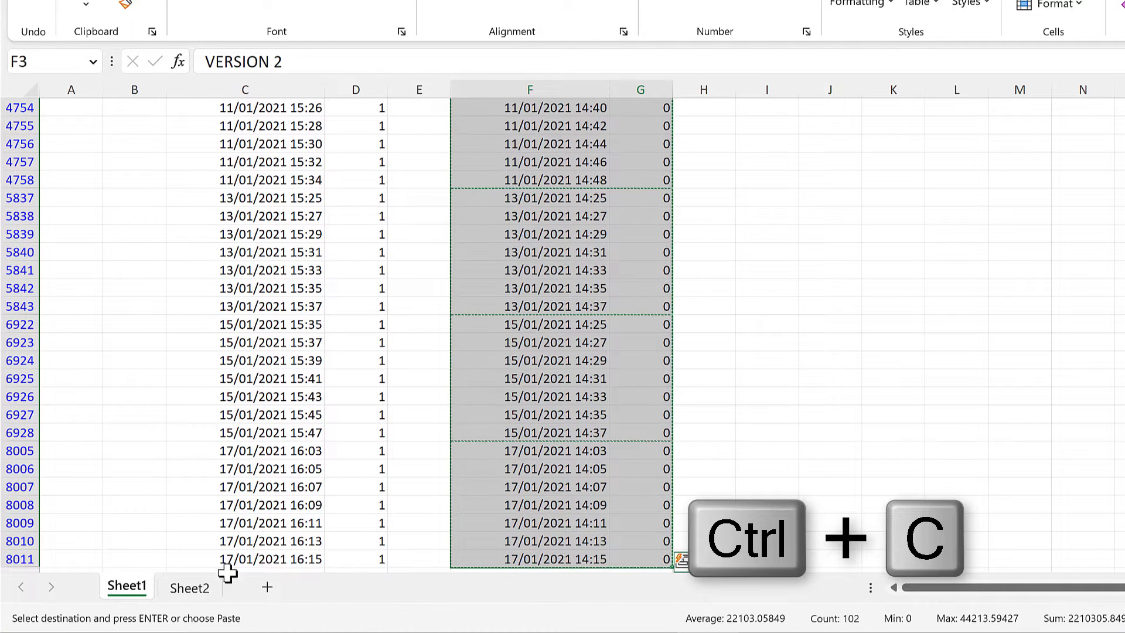
left_click(193, 587)
left_click(371, 124)
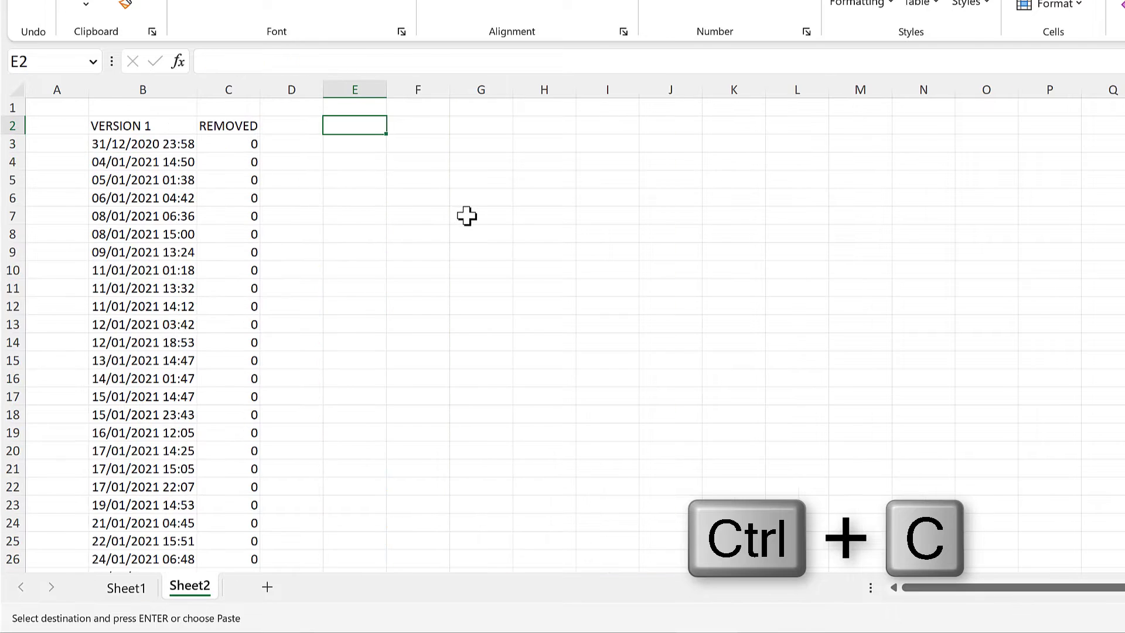
key("ctrl+v")
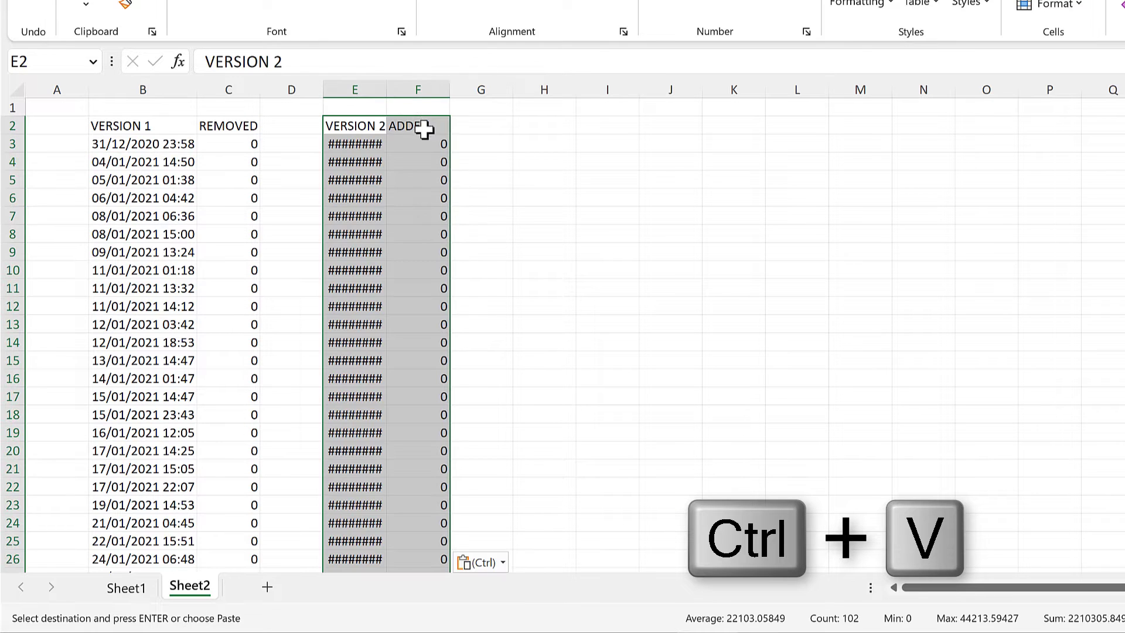
double_click(388, 84)
left_click(420, 178)
scroll(472, 208, "down", 4)
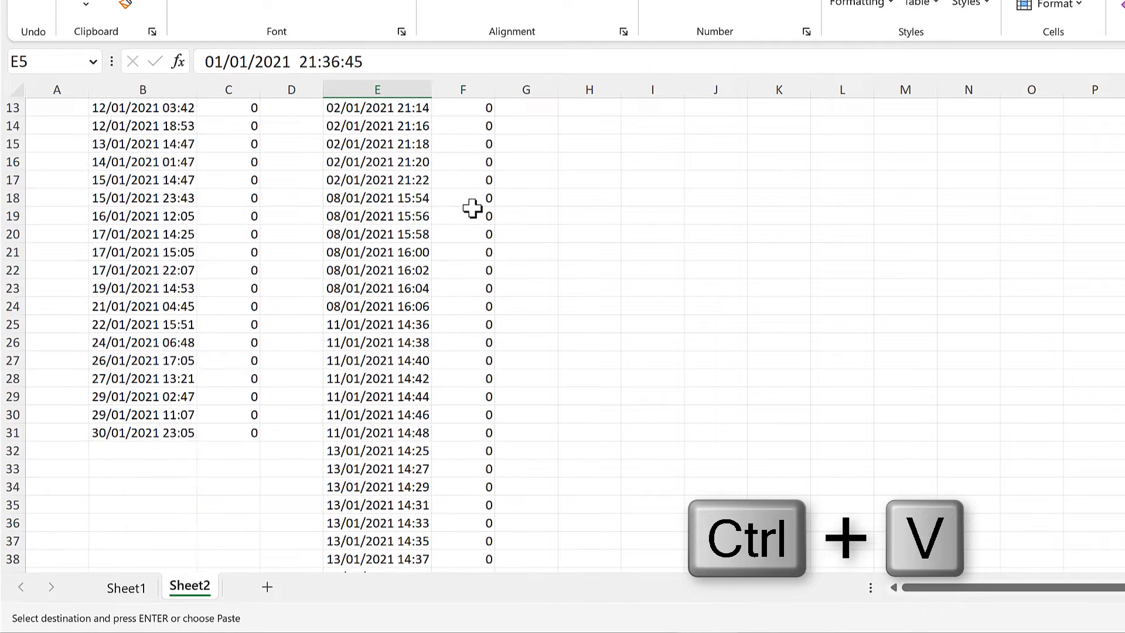
scroll(472, 208, "down", 6)
scroll(462, 219, "up", 10)
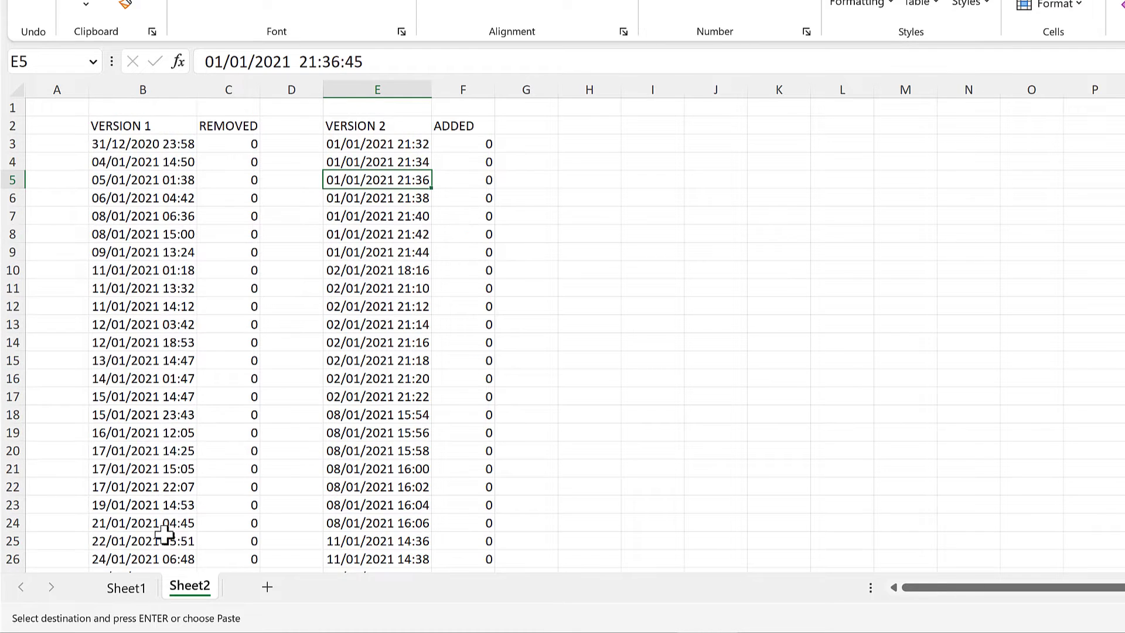
- Return to Sheet1 and go back to the ADDED header in G3
key("ctrl+Page_Up")
key("ctrl+Up")
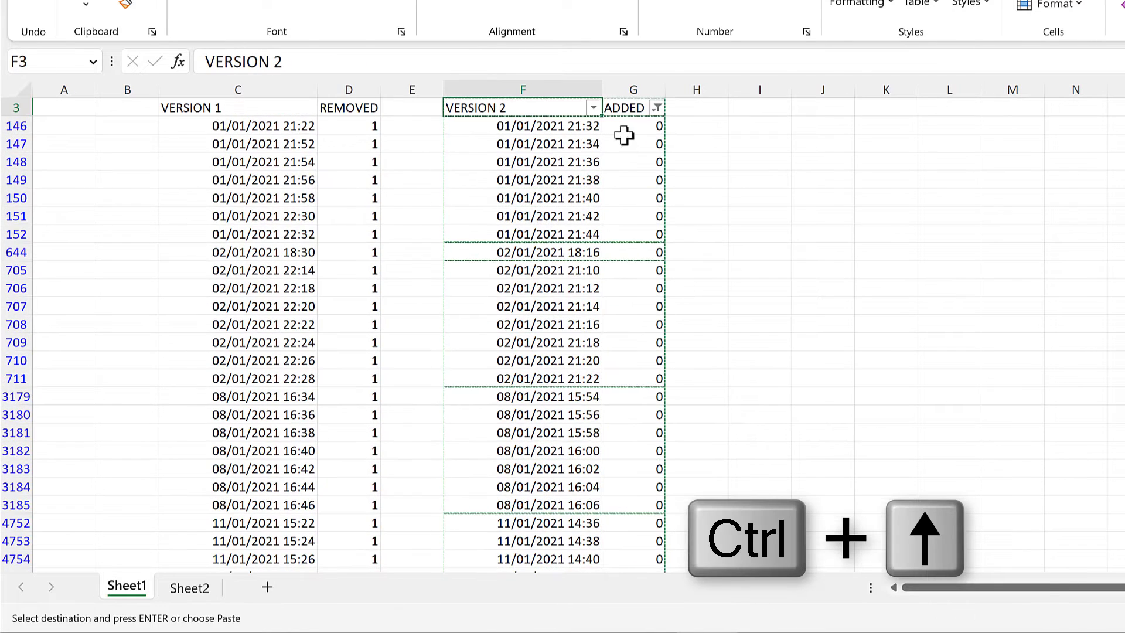
scroll(622, 144, "up", 1)
left_click(625, 146)
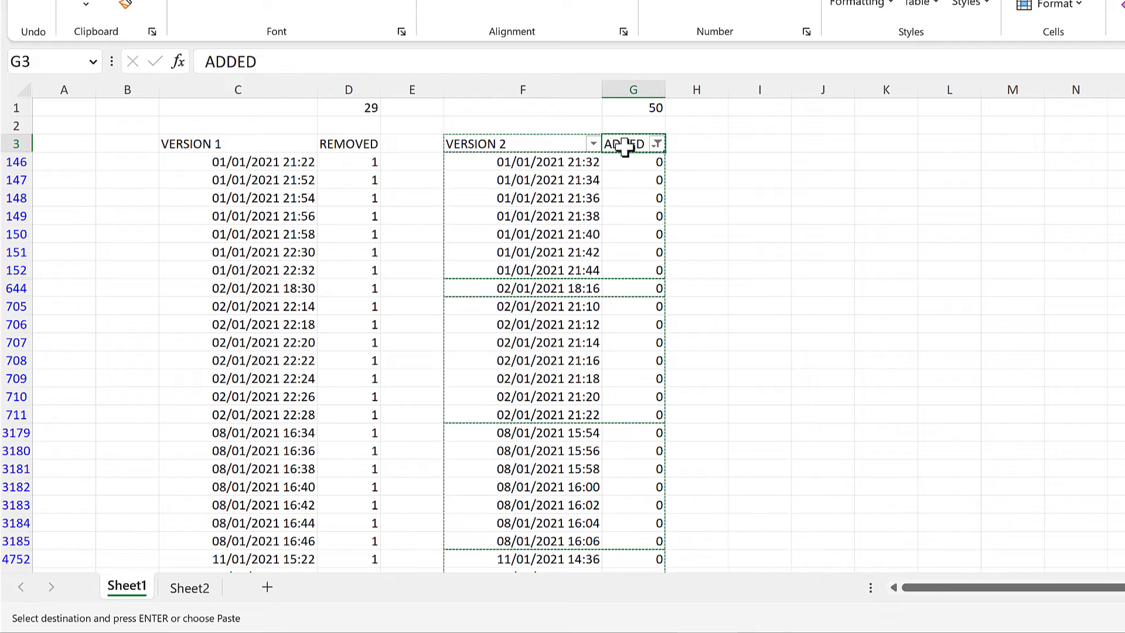
- Clear the ADDED column filter and turn off filtering on Sheet1
left_click(657, 143)
left_click(477, 240)
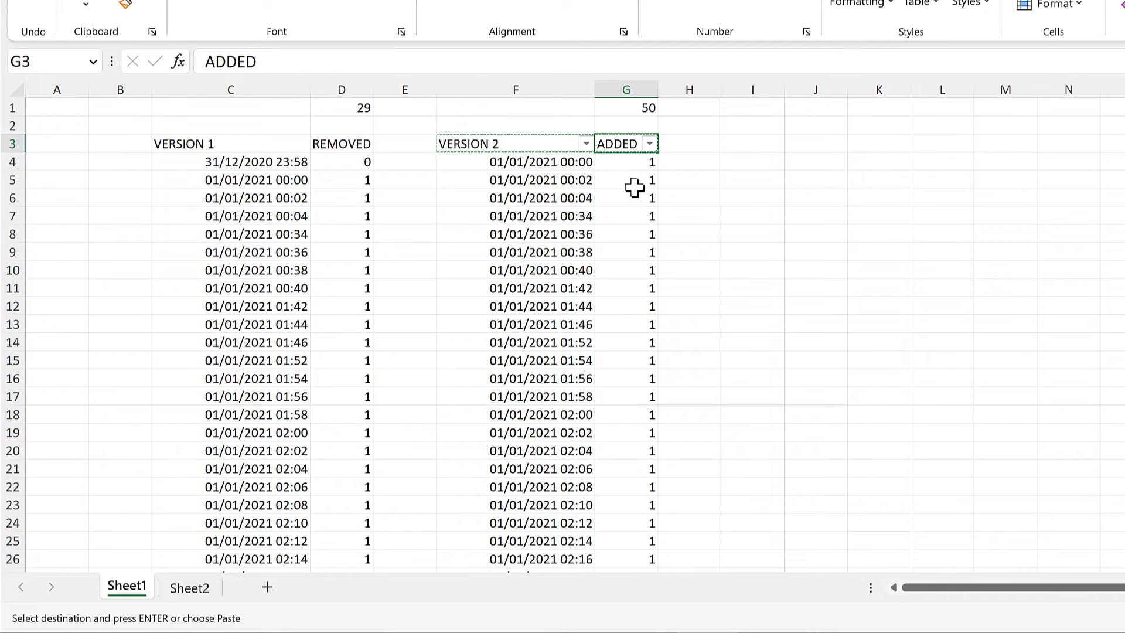
key("ctrl+shift+l")
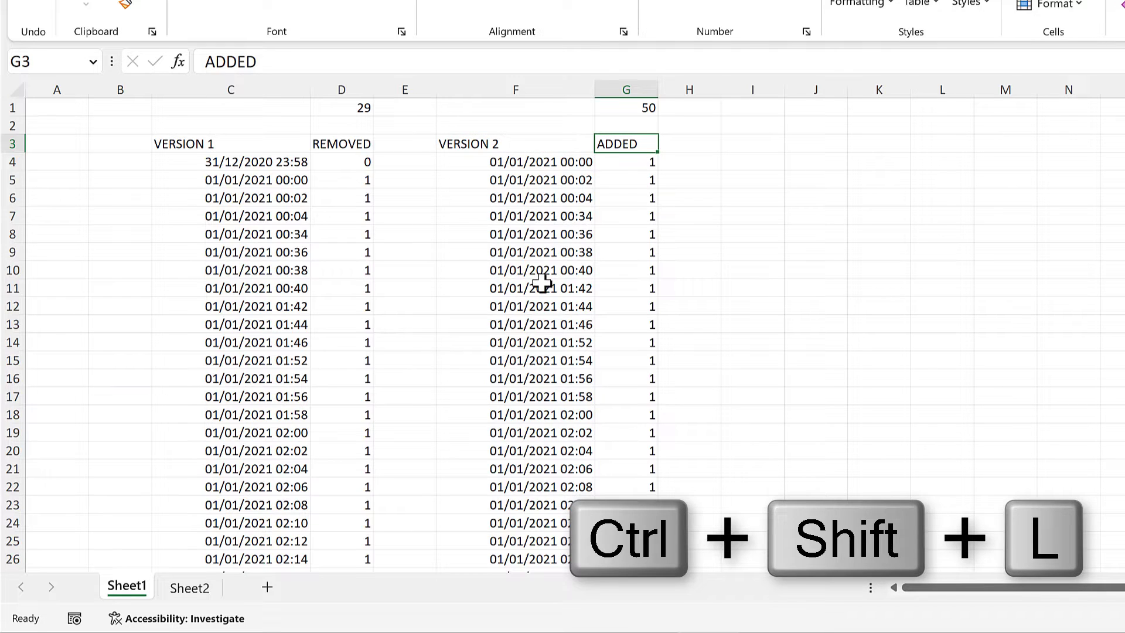
- Copy all VERSION 1 timestamps from C4 down into I4 and autofit column I
left_click(235, 161)
key("ctrl+shift+Down")
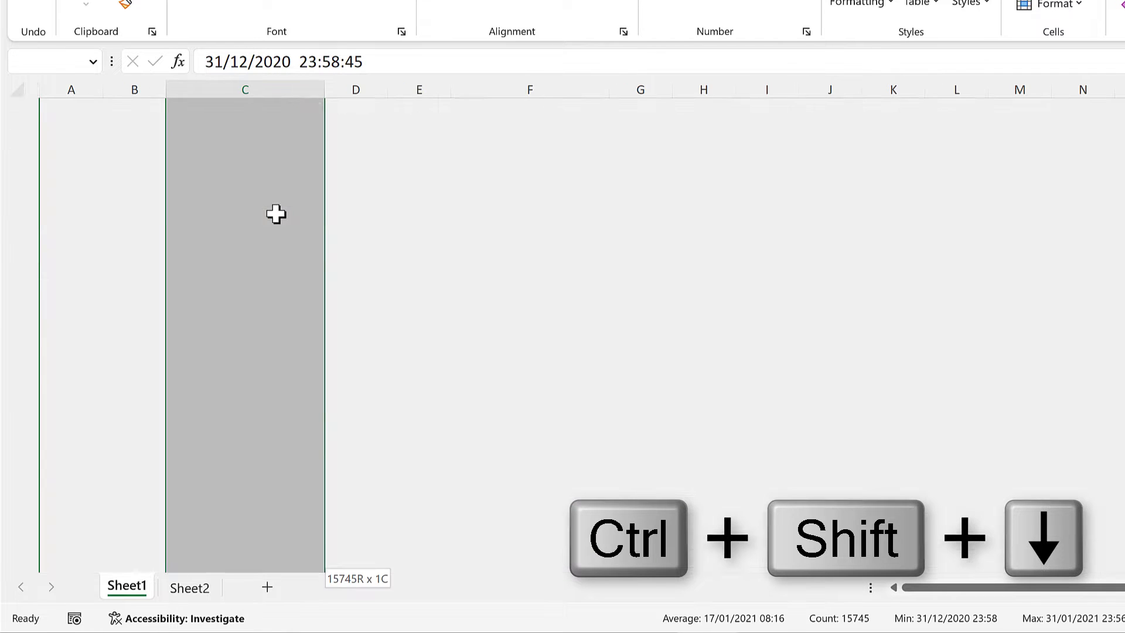
key("ctrl+c")
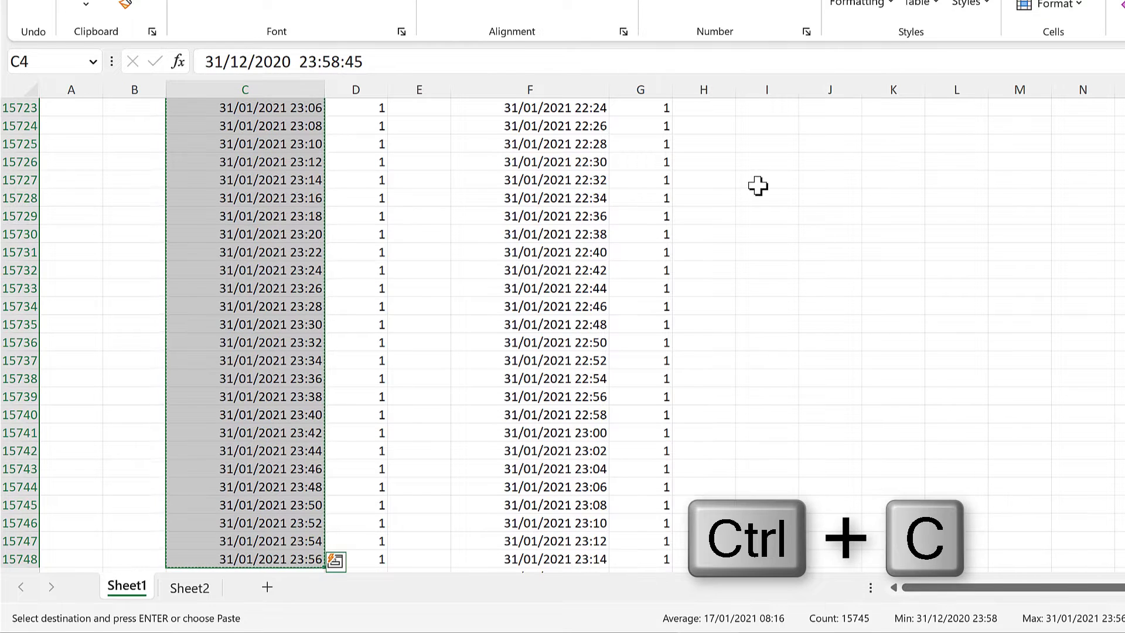
left_click(757, 186)
key("ctrl+Up")
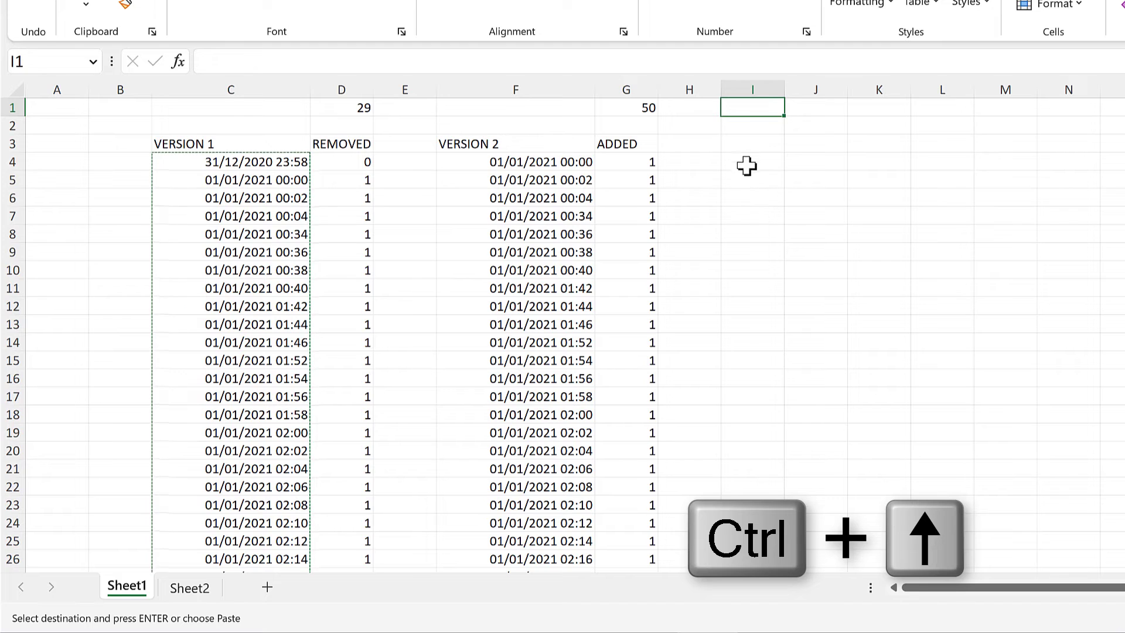
key("Down")
key("Down")
key("Down")
key("ctrl+v")
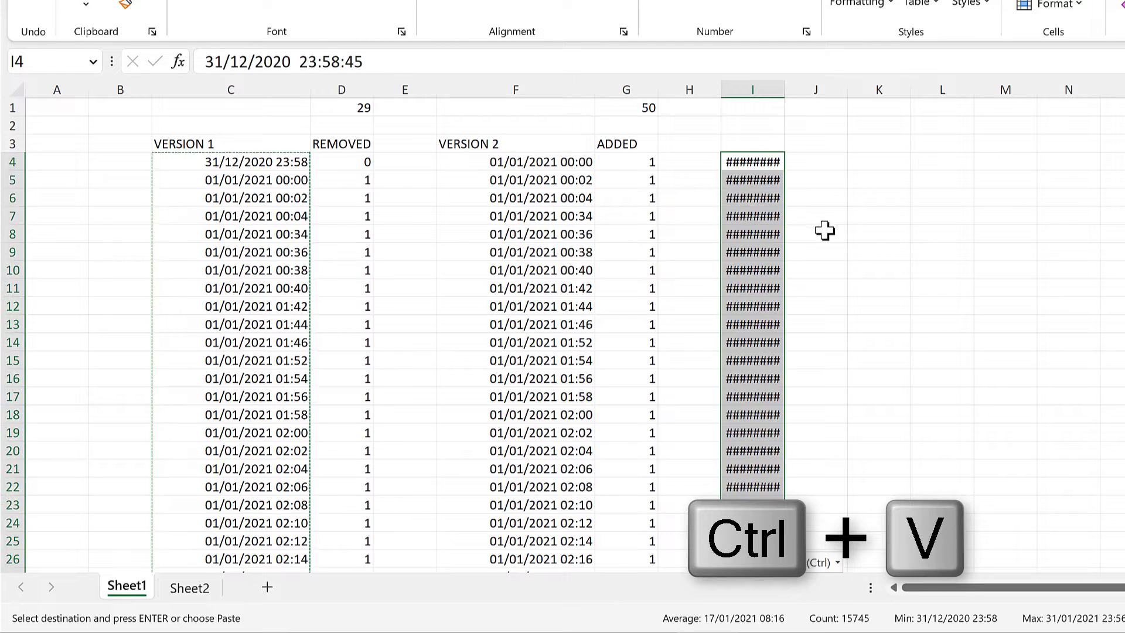
double_click(782, 82)
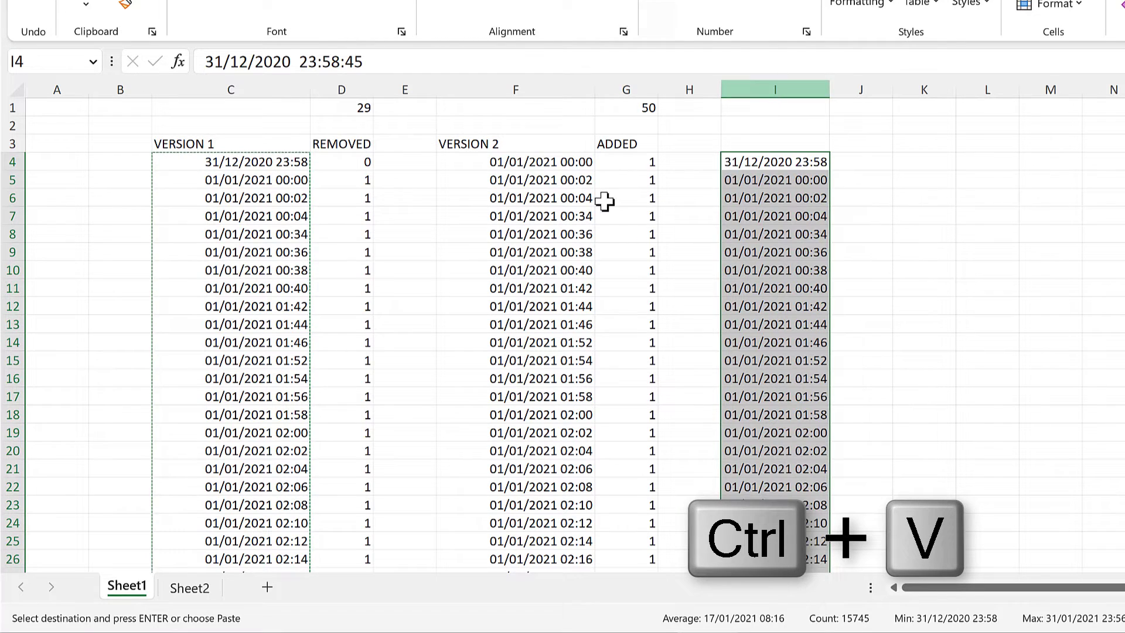
- Append all VERSION 2 timestamps from F4 down below the list, starting at I15749
left_click(532, 162)
key("ctrl+shift+Down")
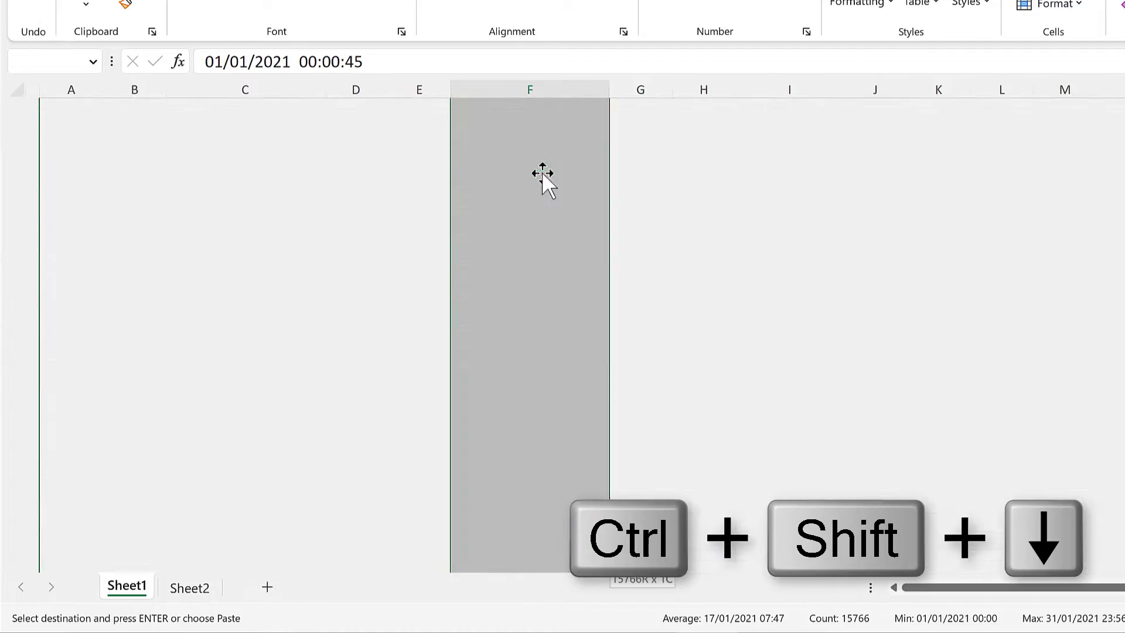
key("ctrl+c")
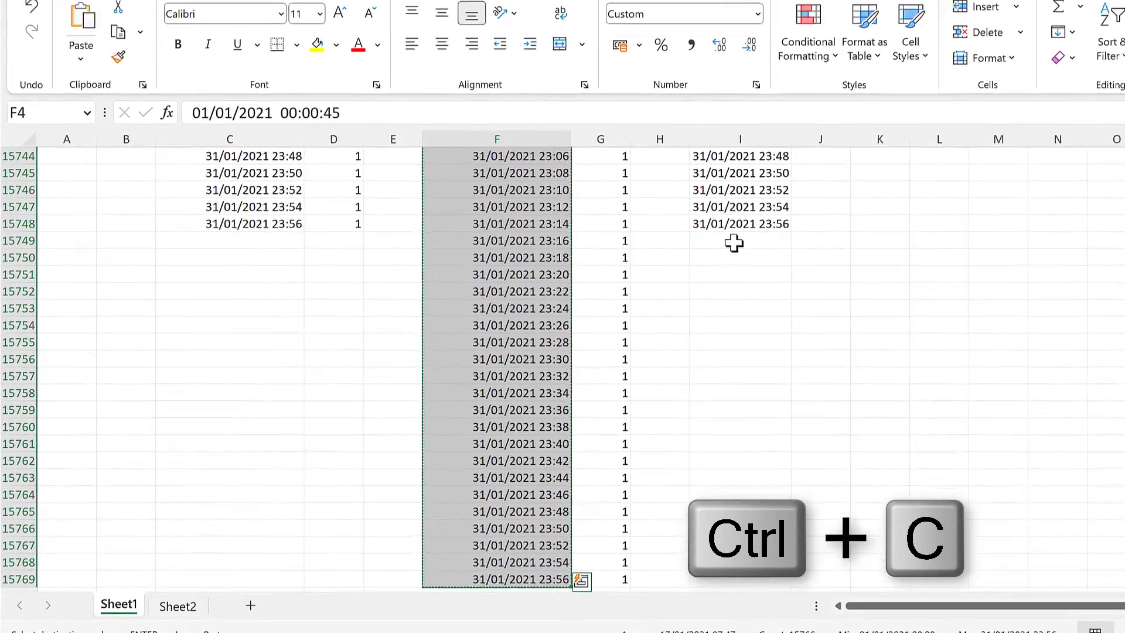
left_click(734, 243)
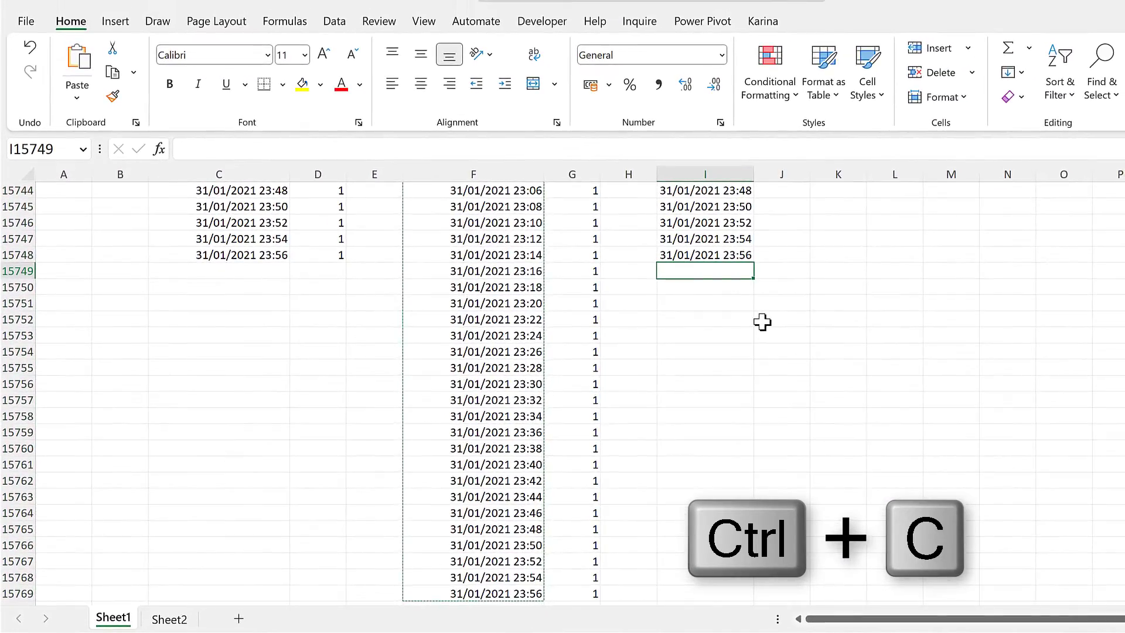
key("ctrl+v")
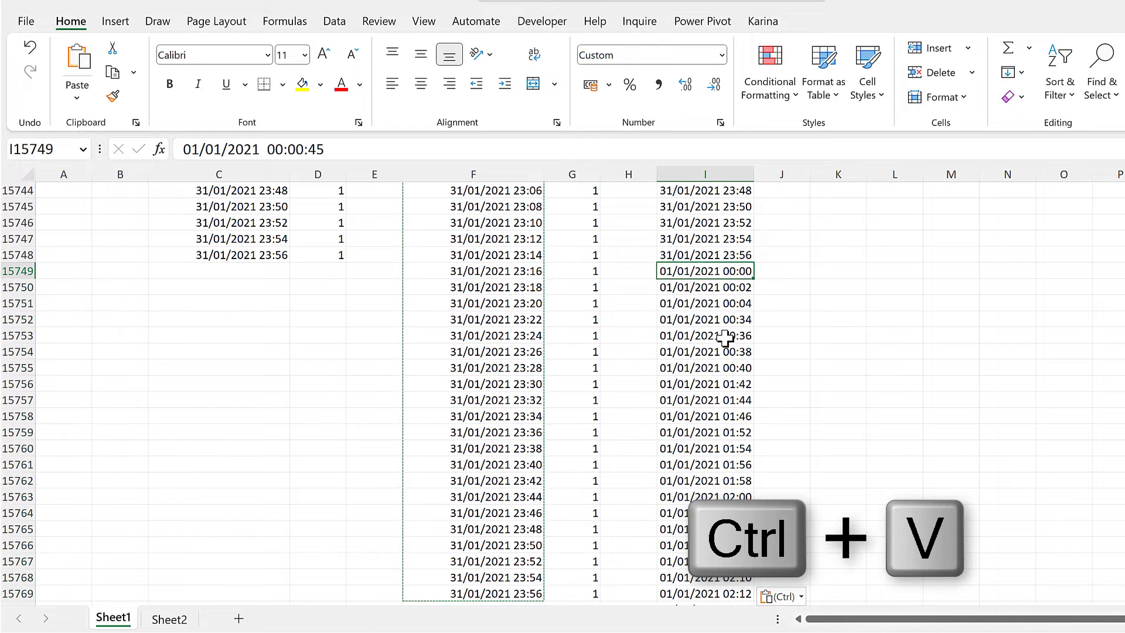
key("ctrl+Up")
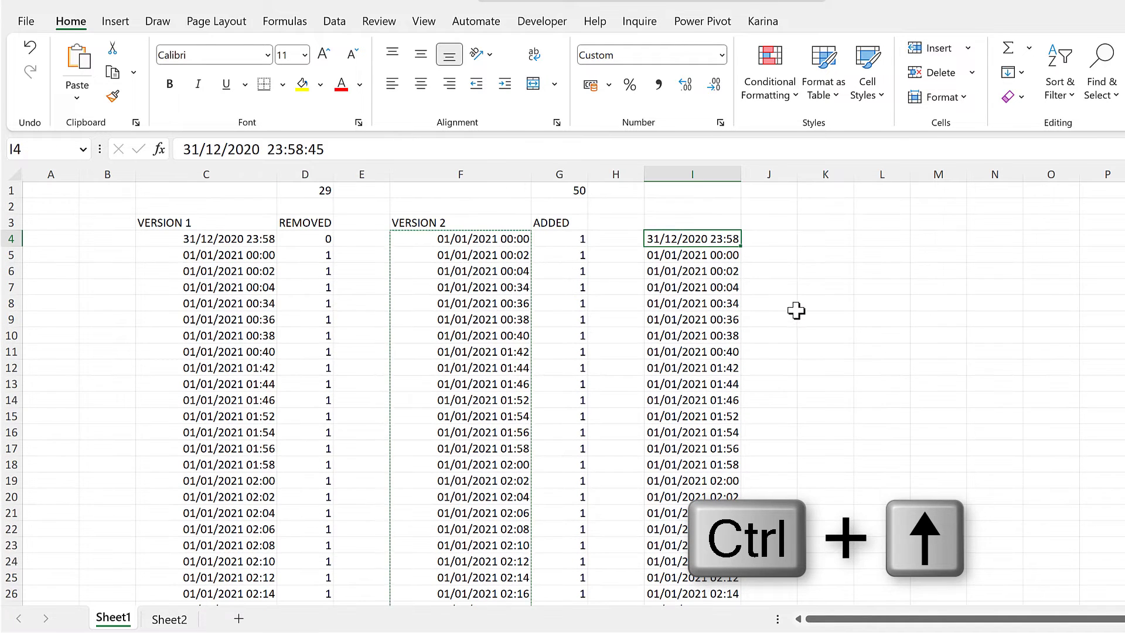
- Remove duplicate timestamps from column I's combined list and sort it oldest to newest
left_click(341, 24)
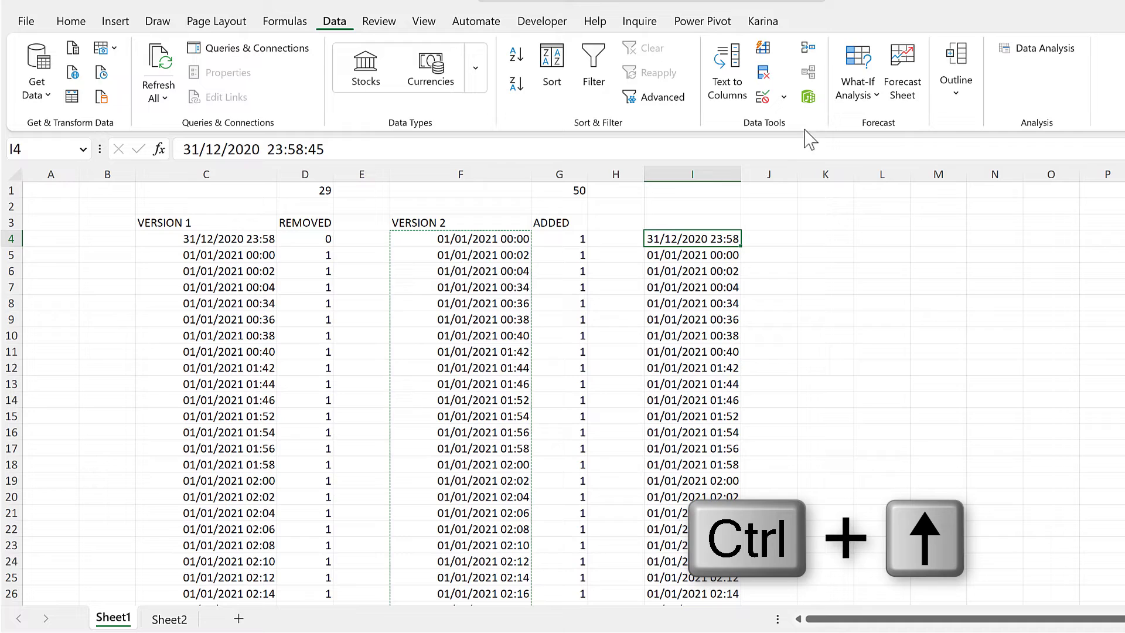
key("ctrl+shift+Down")
left_click(768, 75)
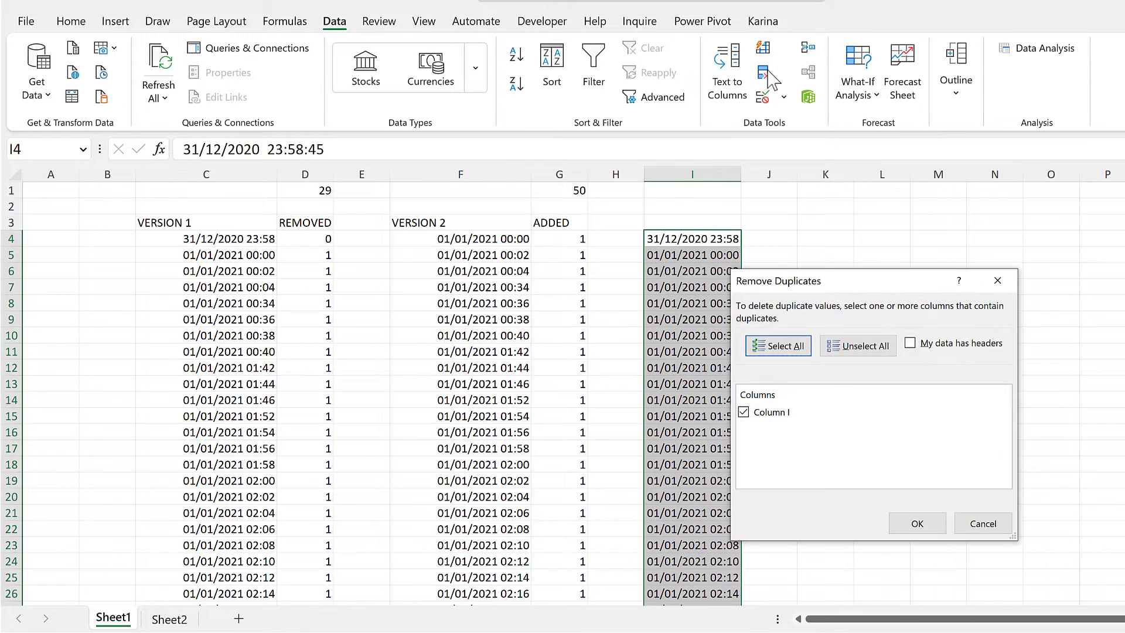
left_click(920, 526)
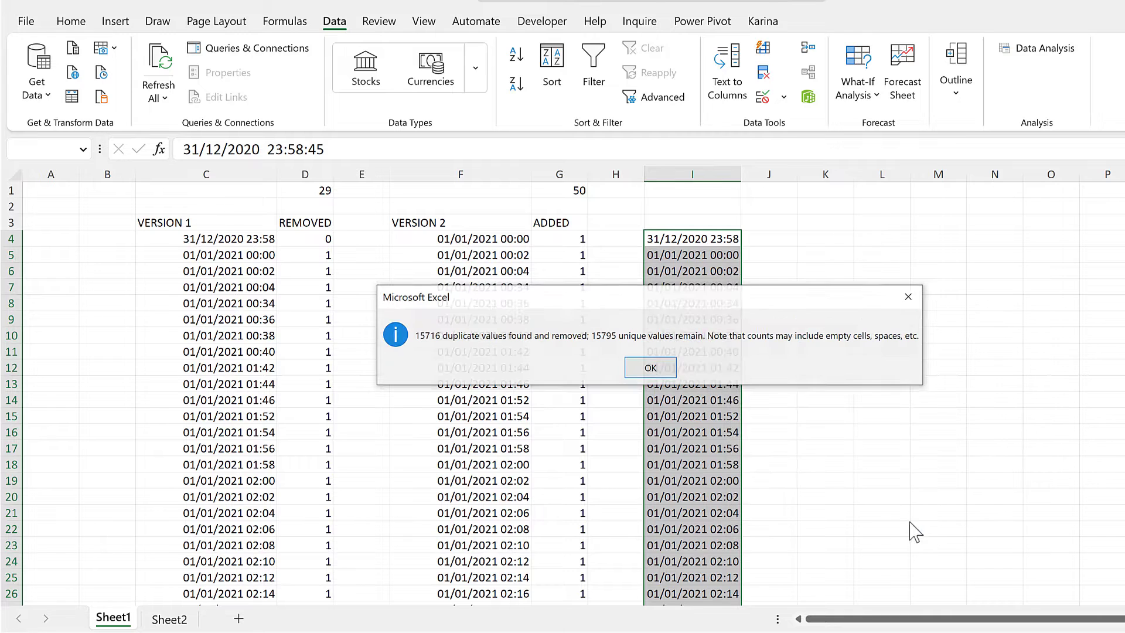
left_click(650, 368)
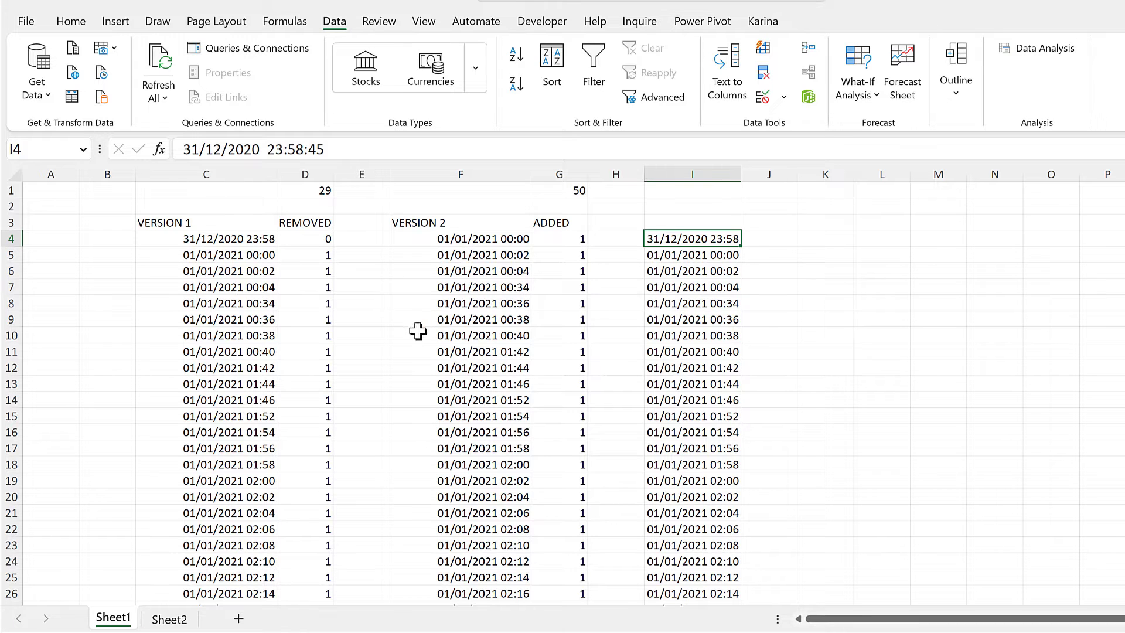
left_click(515, 59)
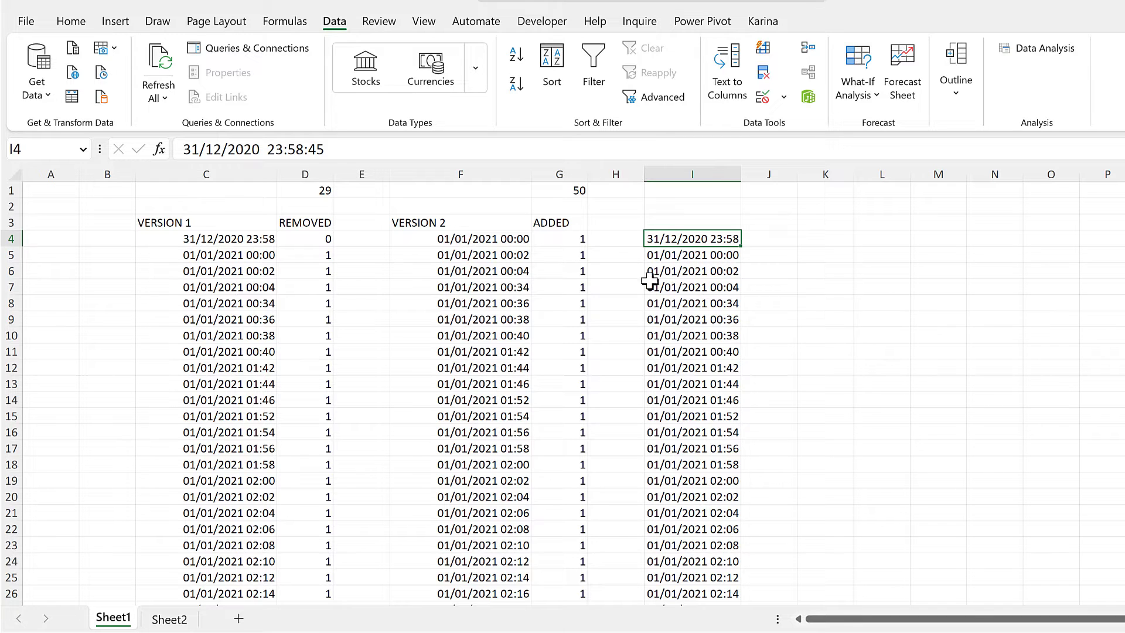
left_click(212, 228)
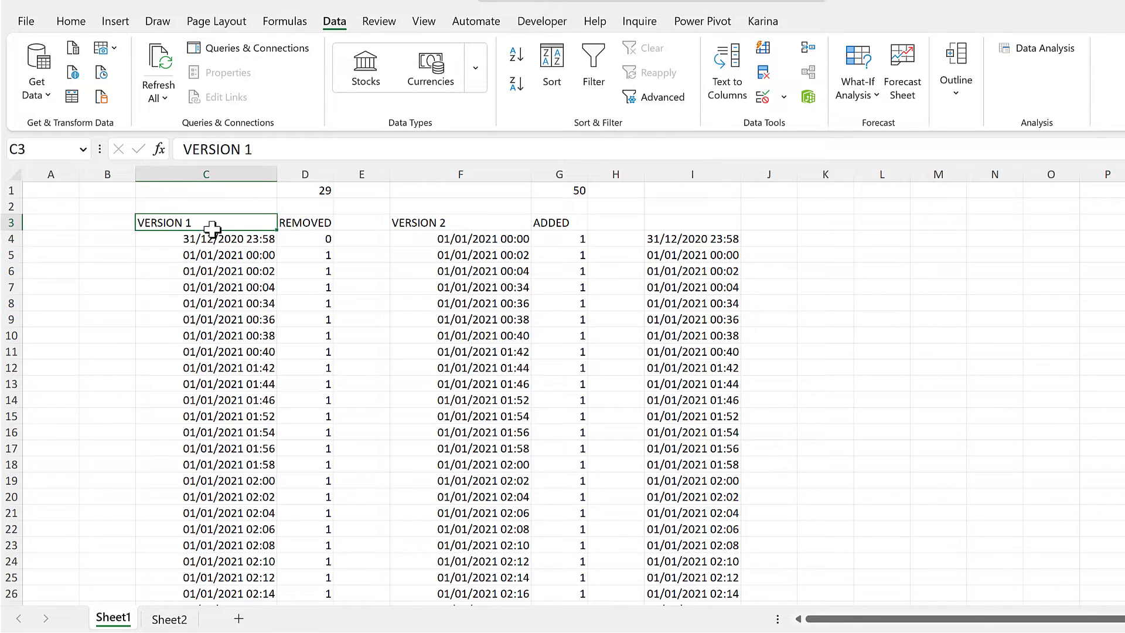
- Copy the VERSION 1 and VERSION 2 headings into J3 and K3
key("ctrl+c")
left_click(779, 219)
key("ctrl+v")
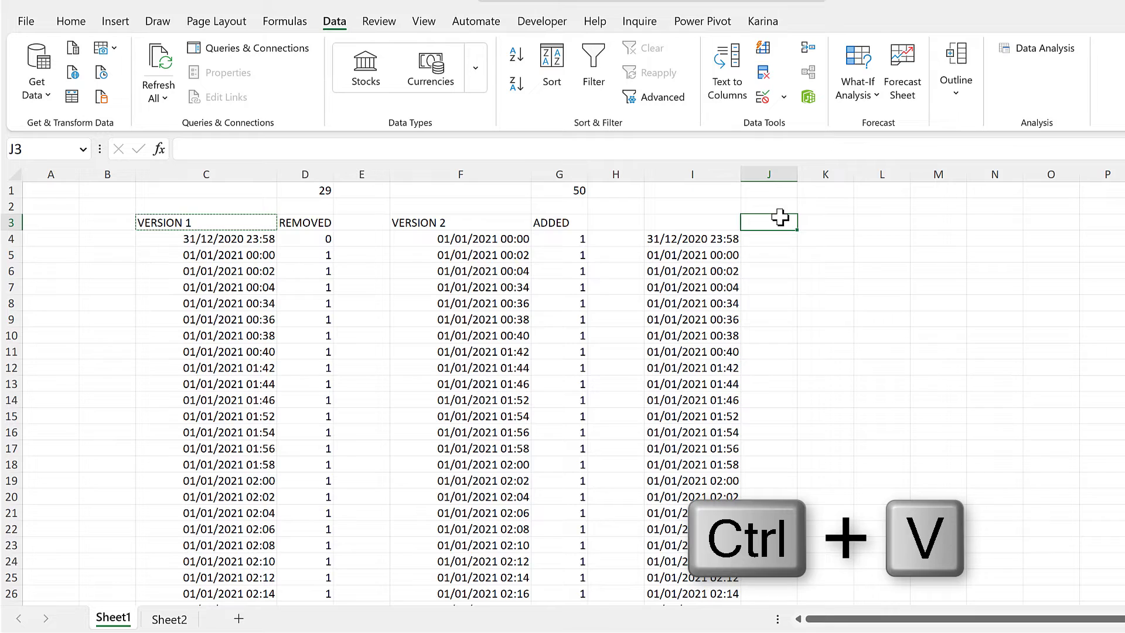
left_click(487, 230)
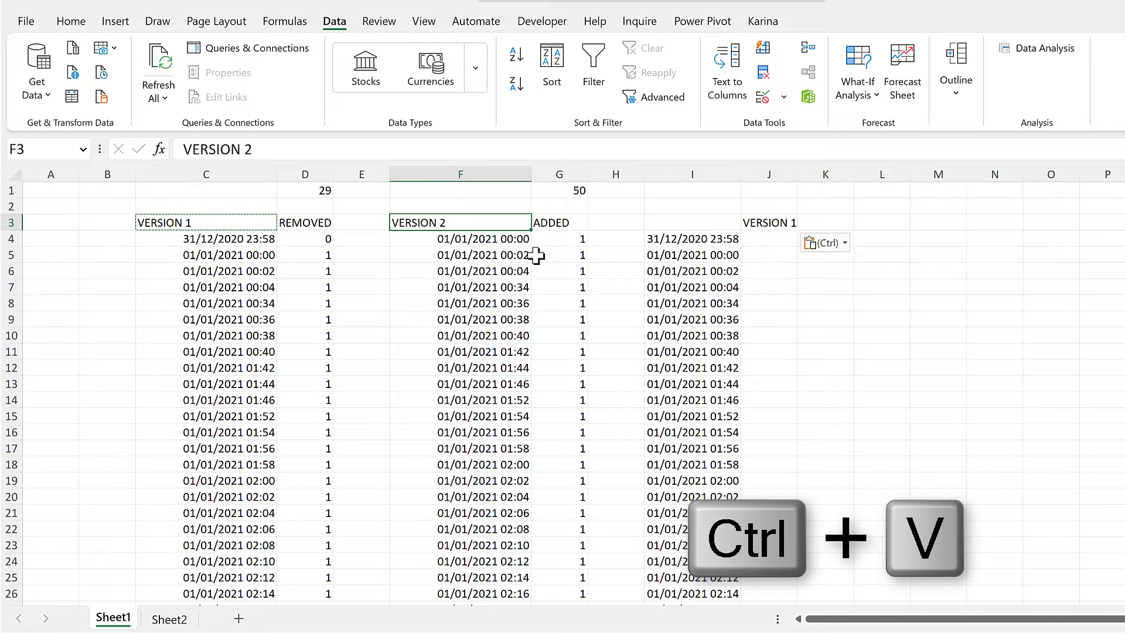
key("ctrl+c")
left_click(834, 223)
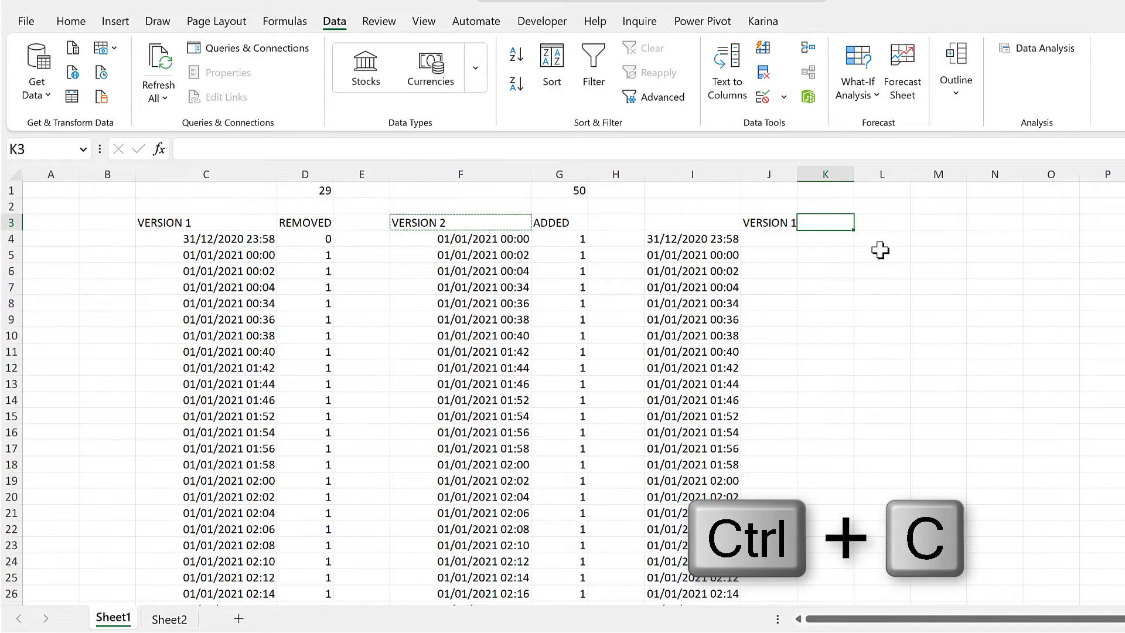
key("ctrl+v")
- Enter =VLOOKUP(I4,$C$3:$D$15748,1,FALSE) in J4
left_click(772, 238)
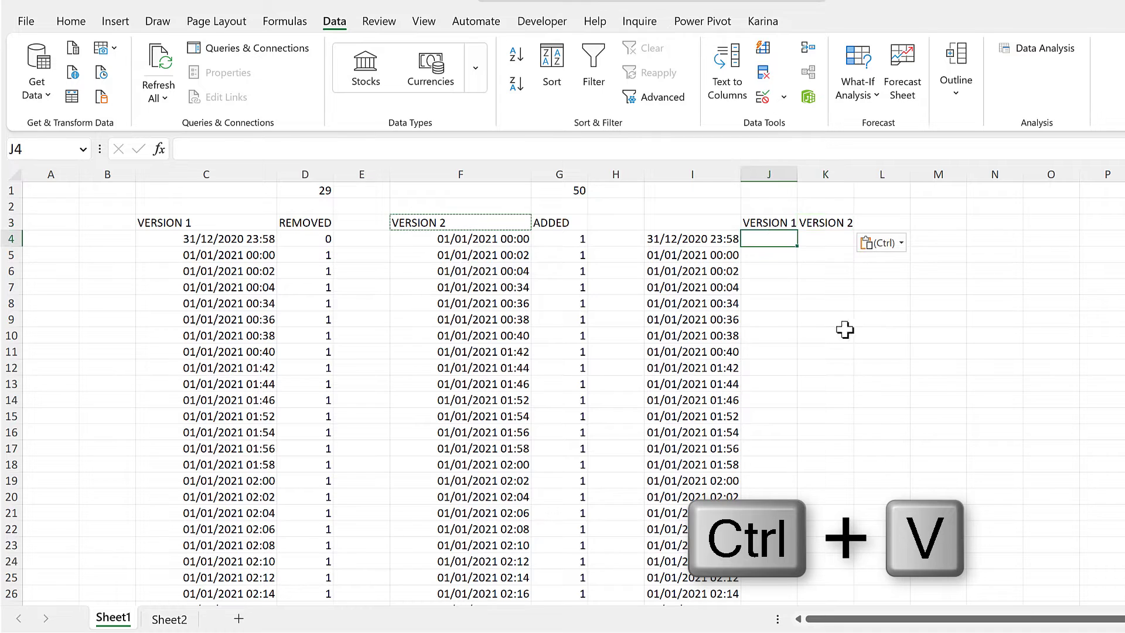
type("=vlo")
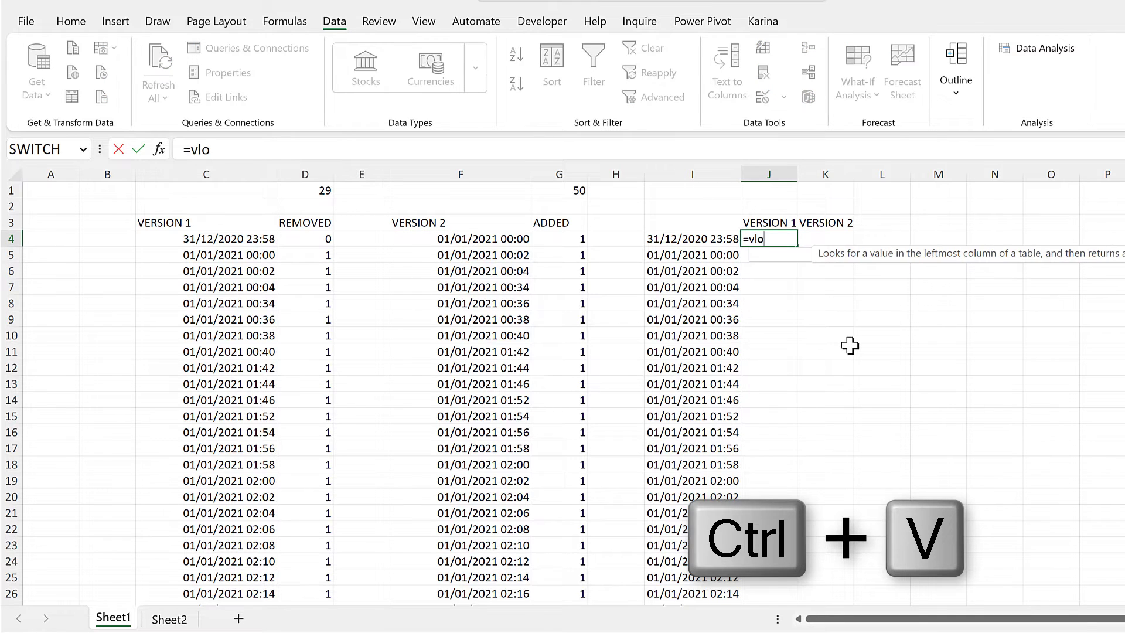
key("Tab")
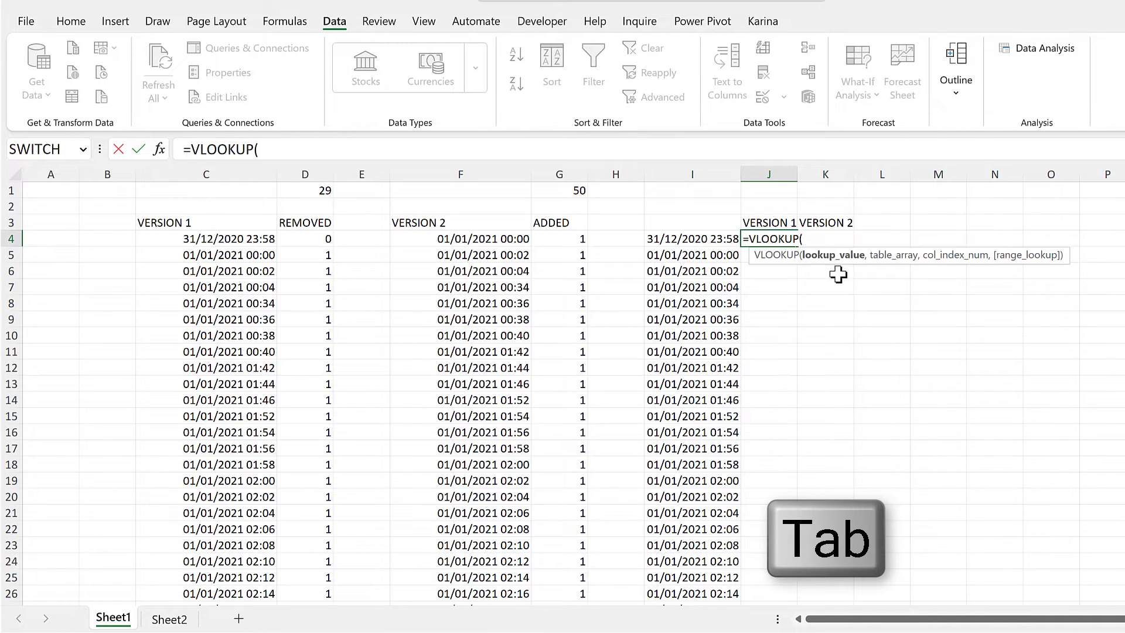
left_click(687, 233)
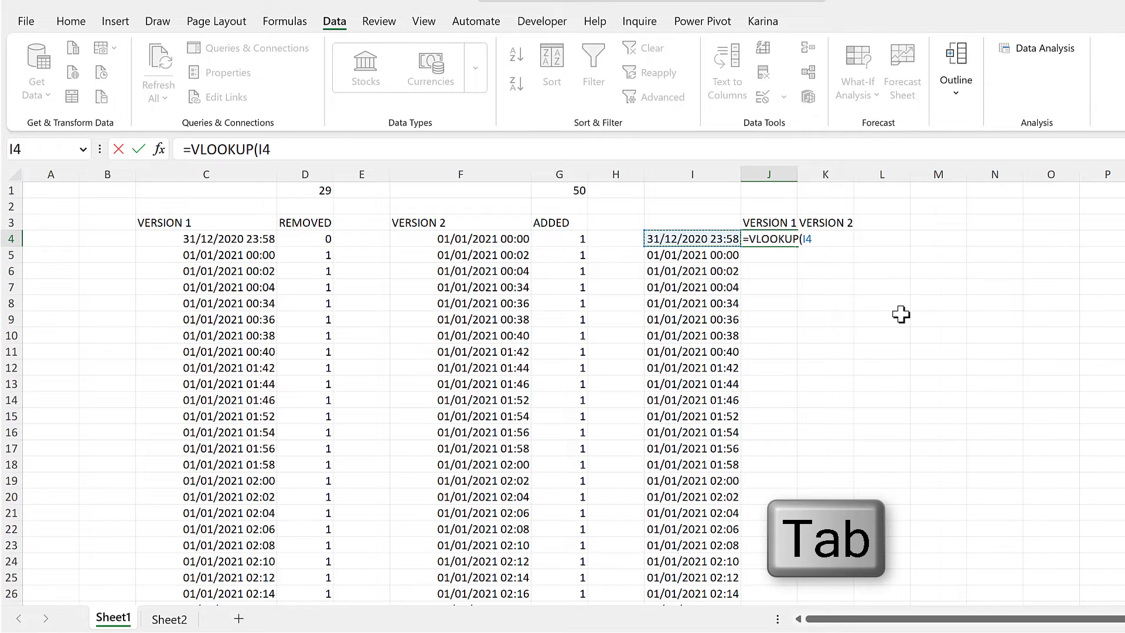
type(",")
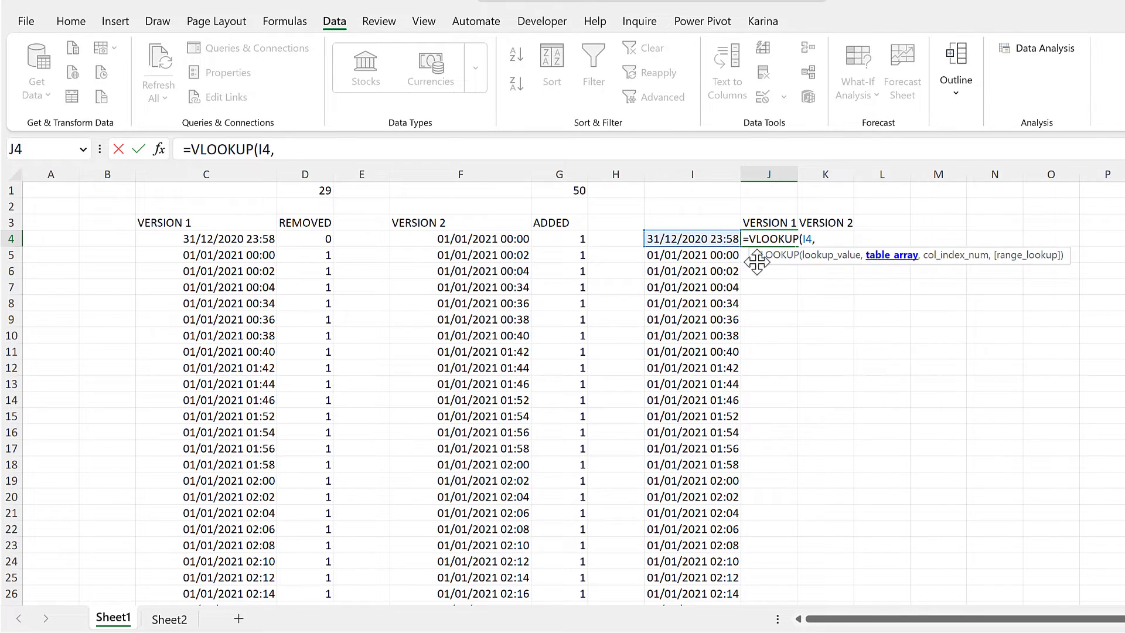
left_click_drag(209, 224, 298, 228)
key("ctrl+shift+Down")
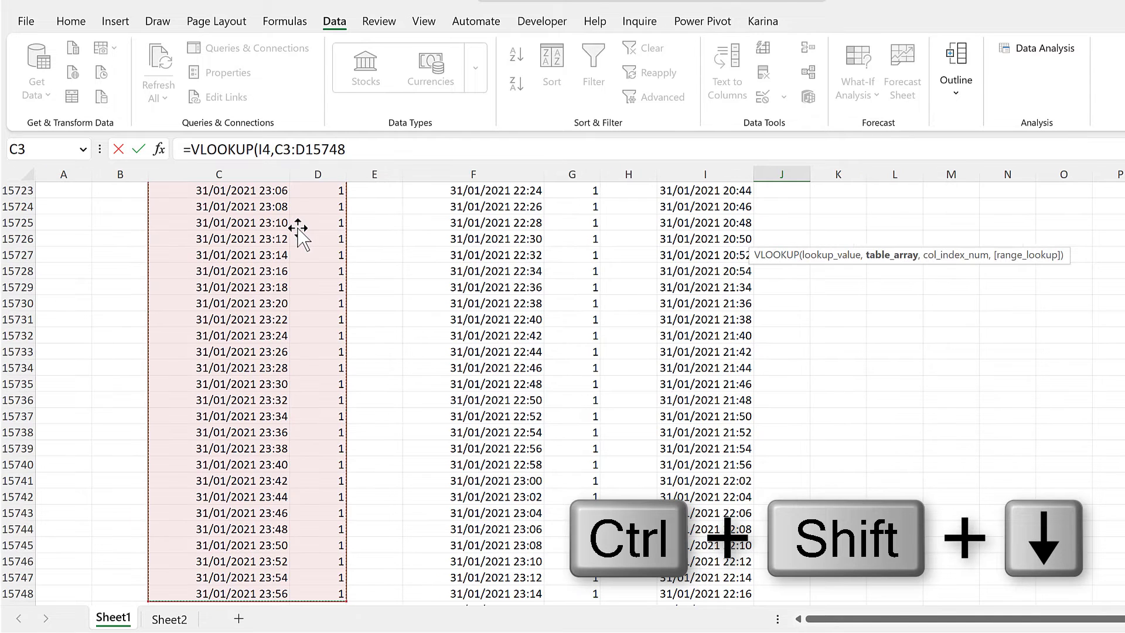
key("F4")
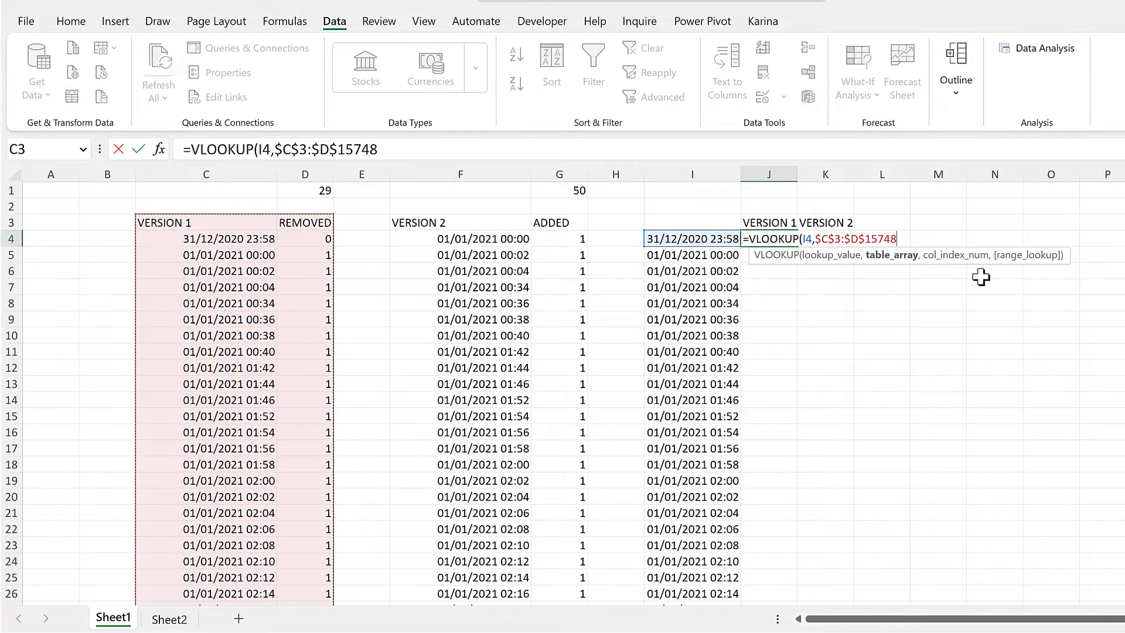
type(",")
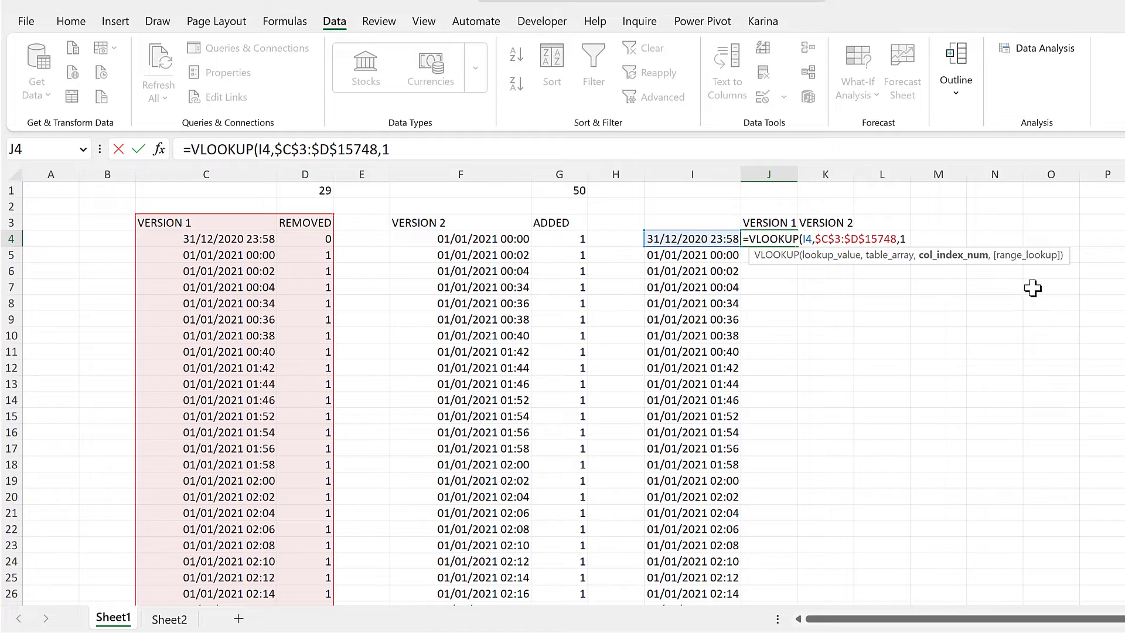
type("1,")
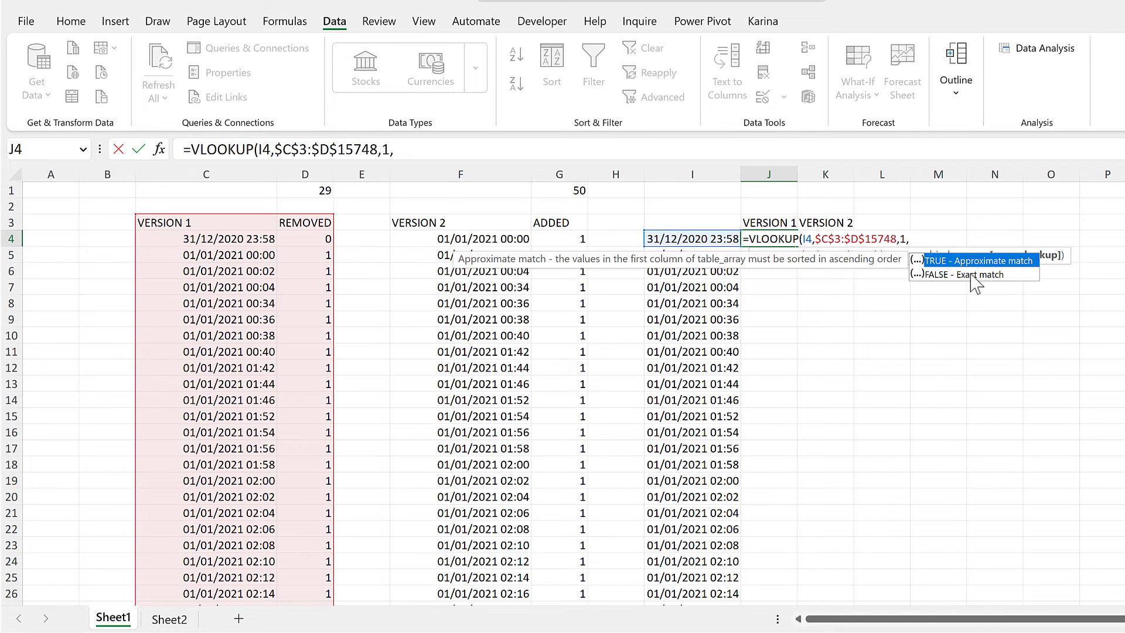
double_click(1010, 275)
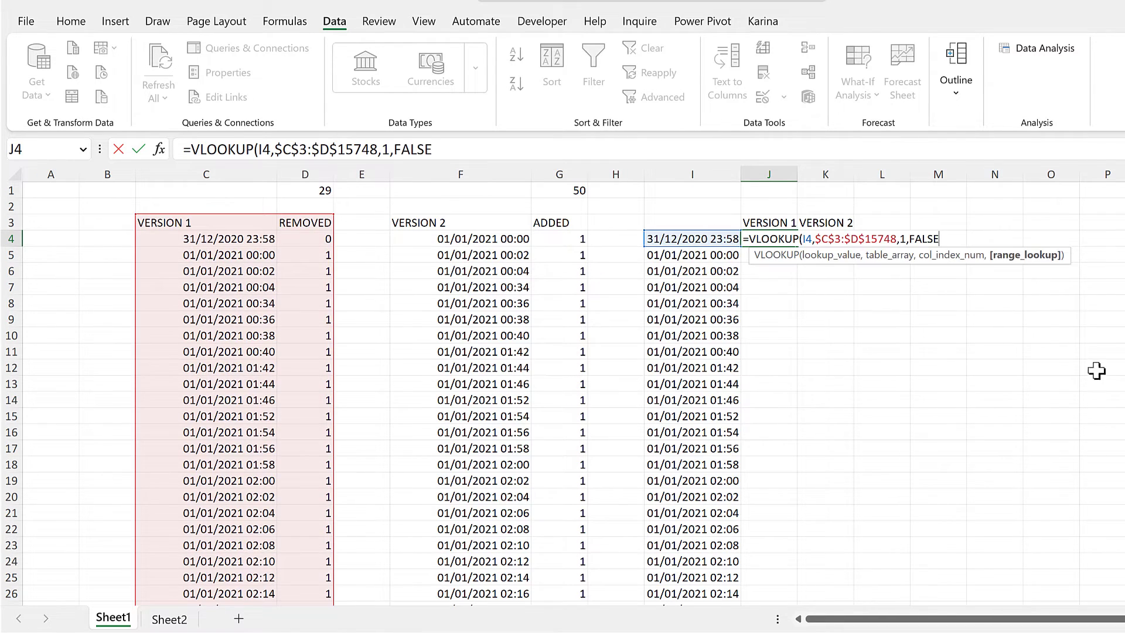
type(")")
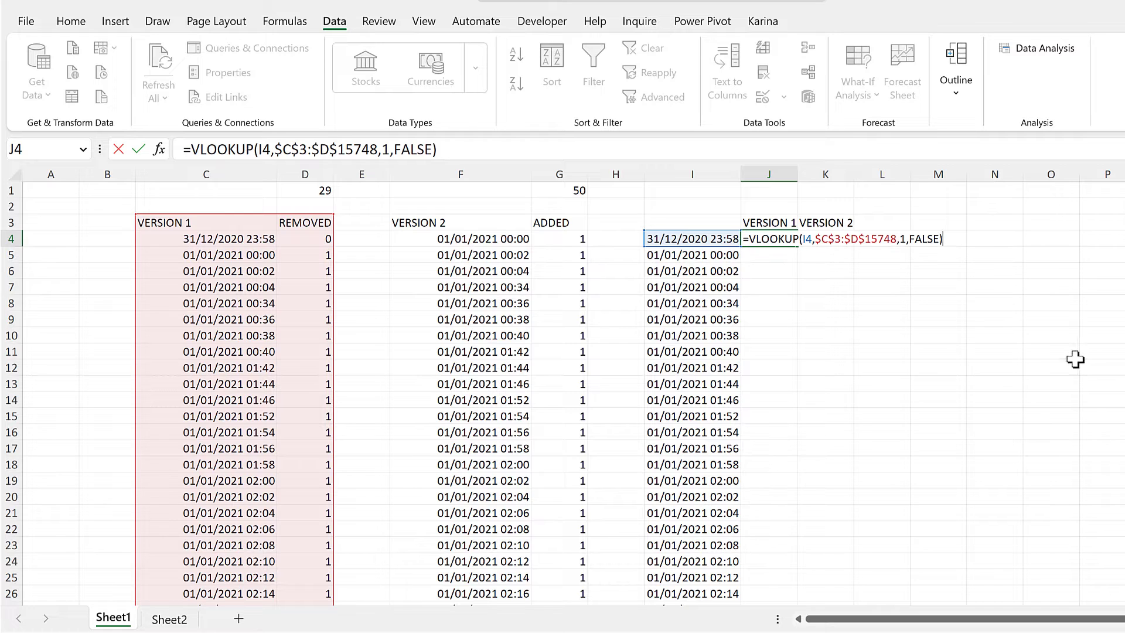
key("Return")
- Apply I9's date format to column J, autofit it, and fill the J4 lookup down
left_click(775, 242)
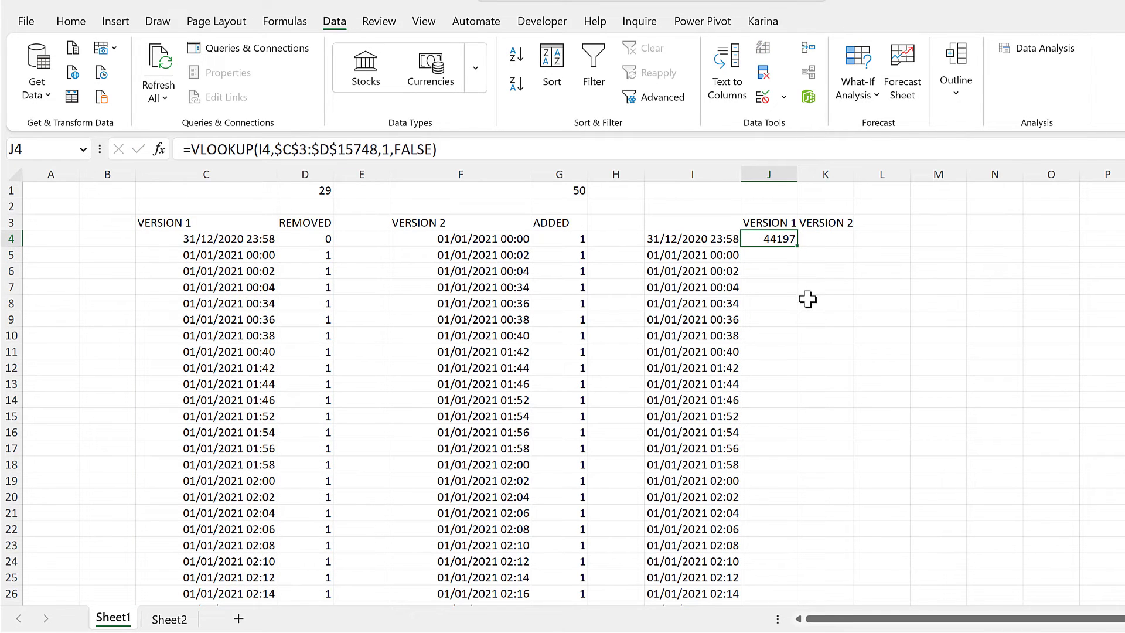
left_click(723, 317)
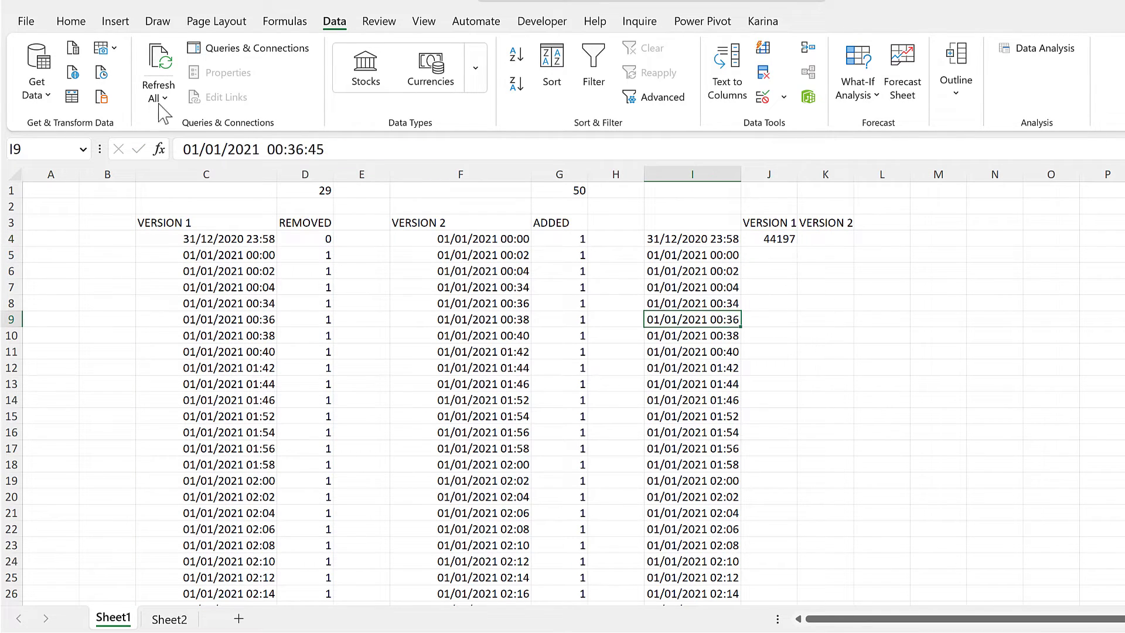
left_click(71, 23)
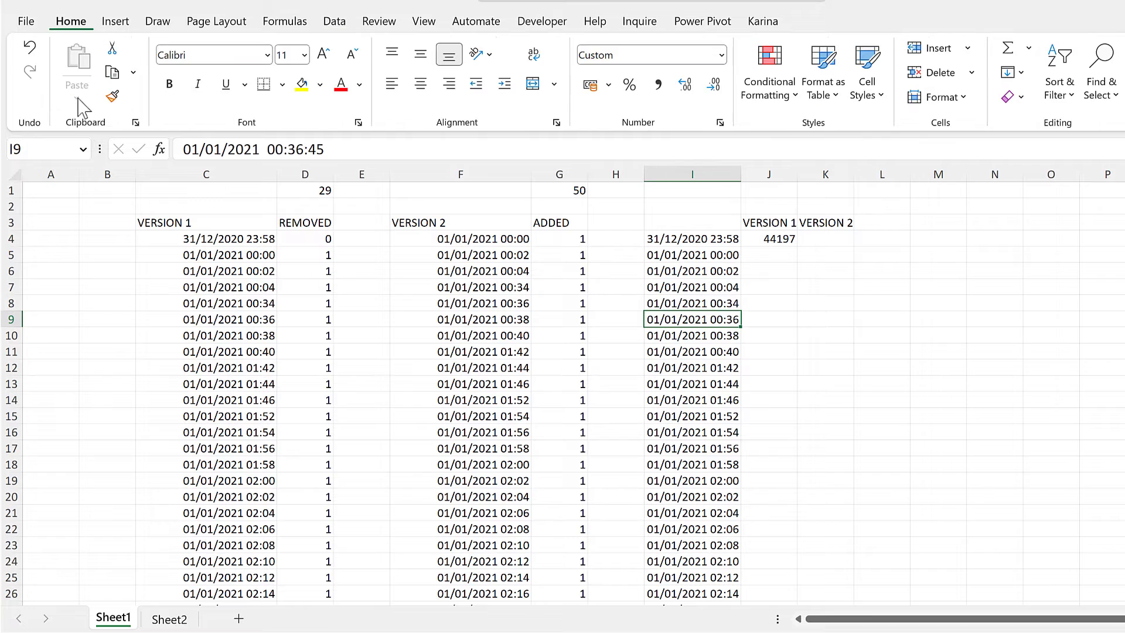
left_click(111, 98)
left_click(785, 174)
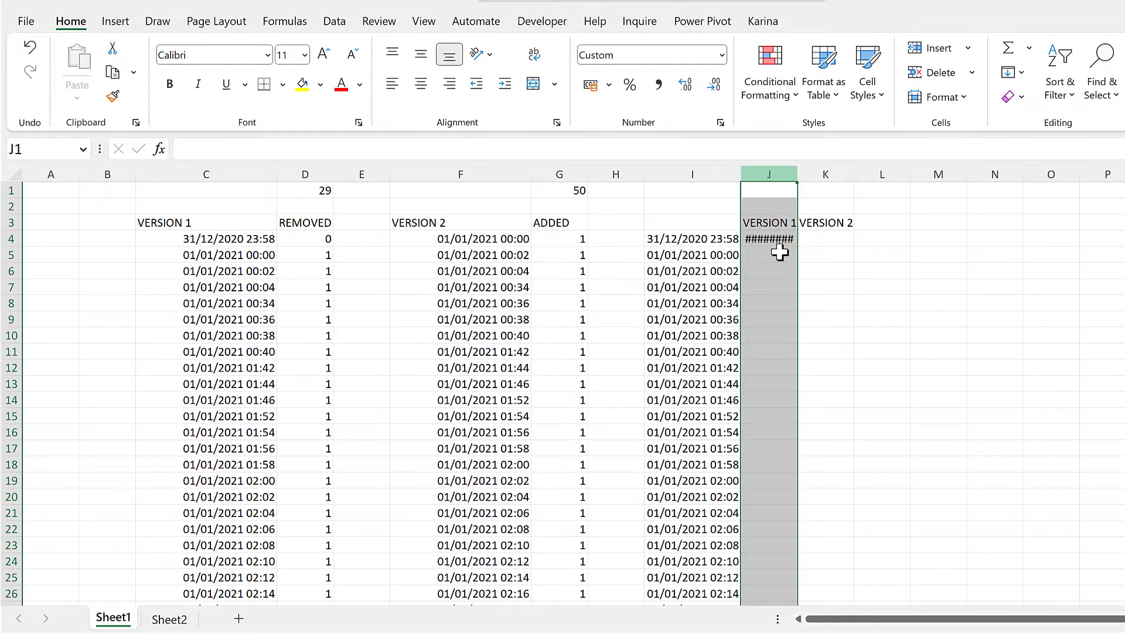
double_click(797, 169)
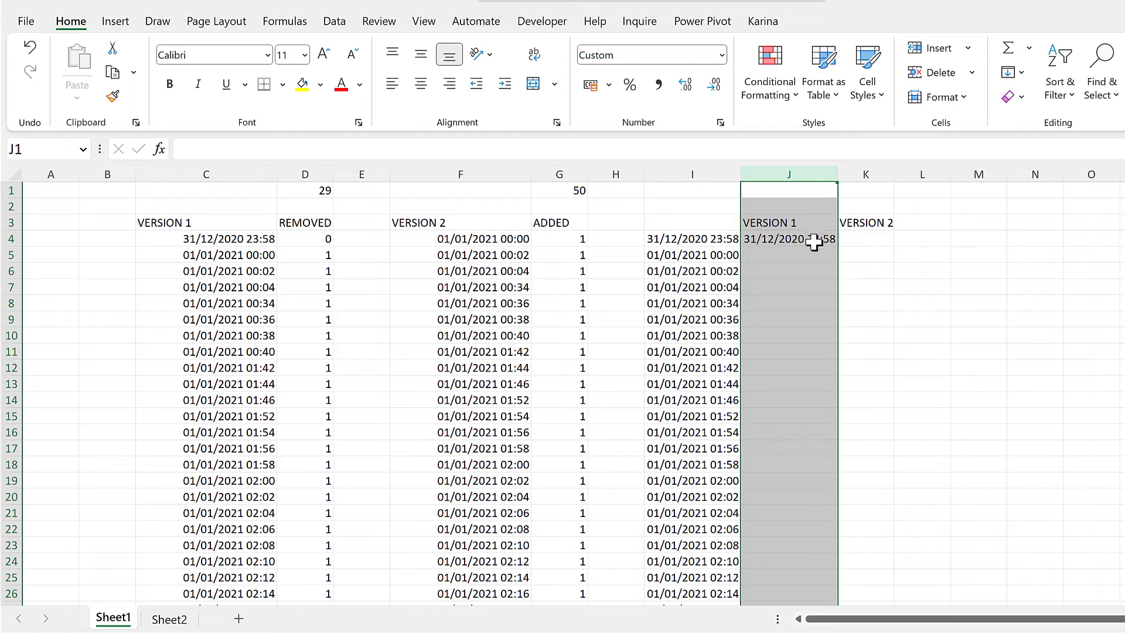
left_click(820, 240)
double_click(835, 249)
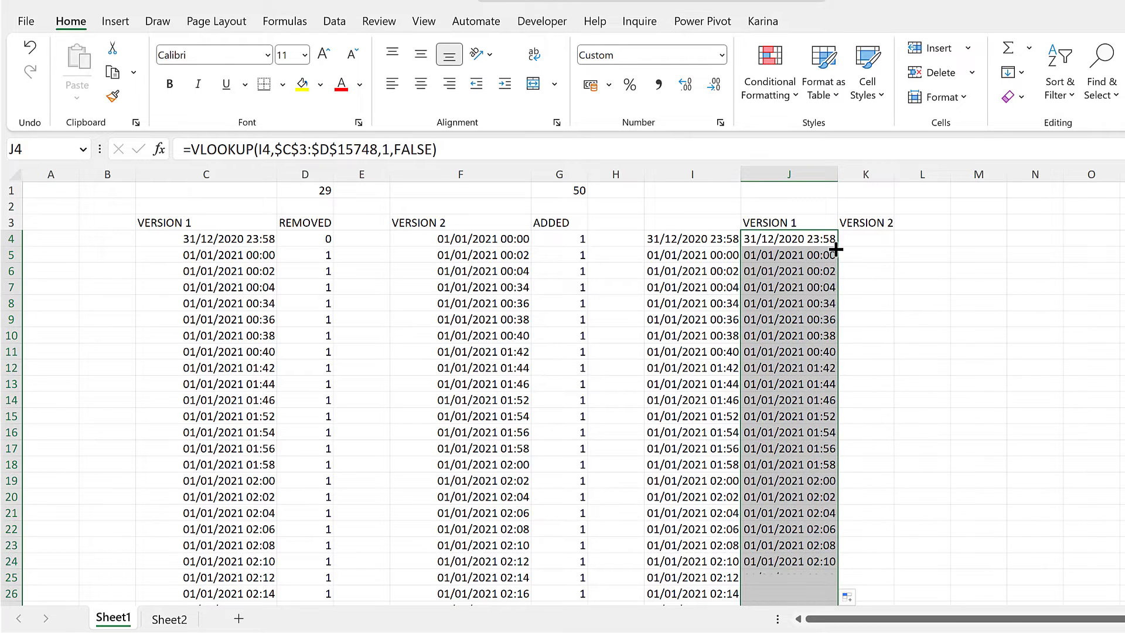
left_click(866, 239)
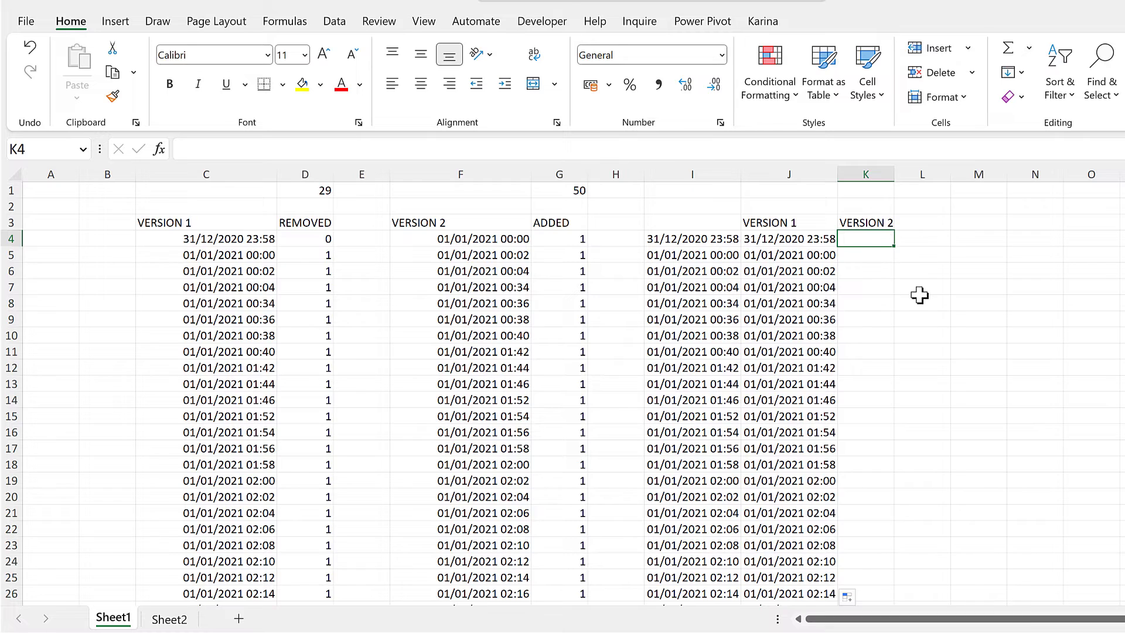
- Build the K4 lookup =VLOOKUP(I4,$F$3:$G$15769,1,FALSE) against the VERSION 2 list
type("=vloo")
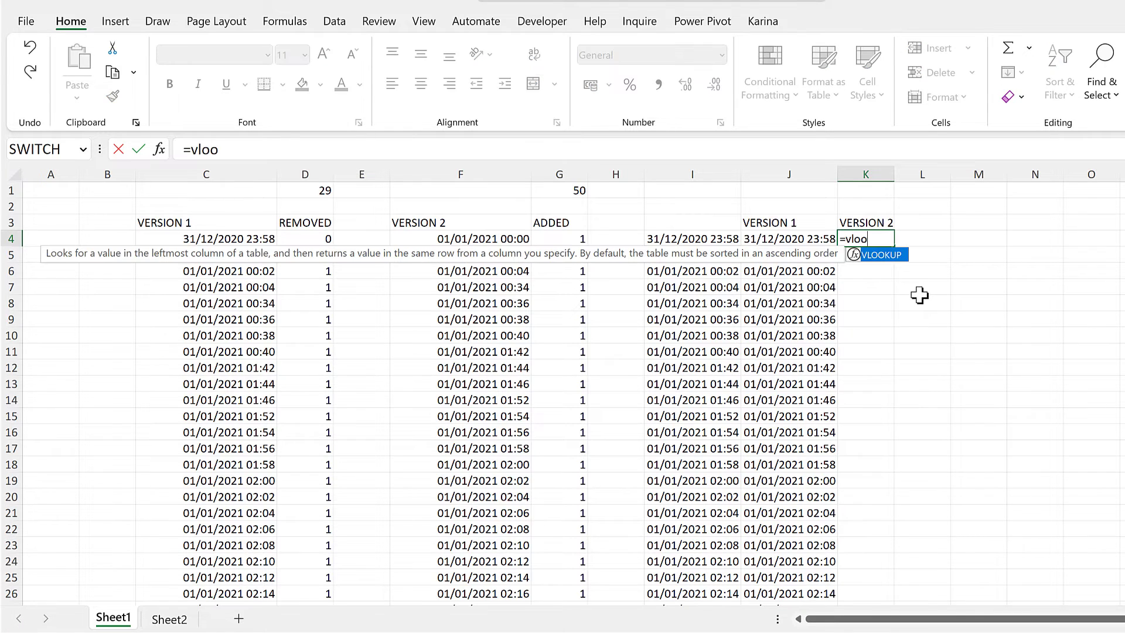
key("Tab")
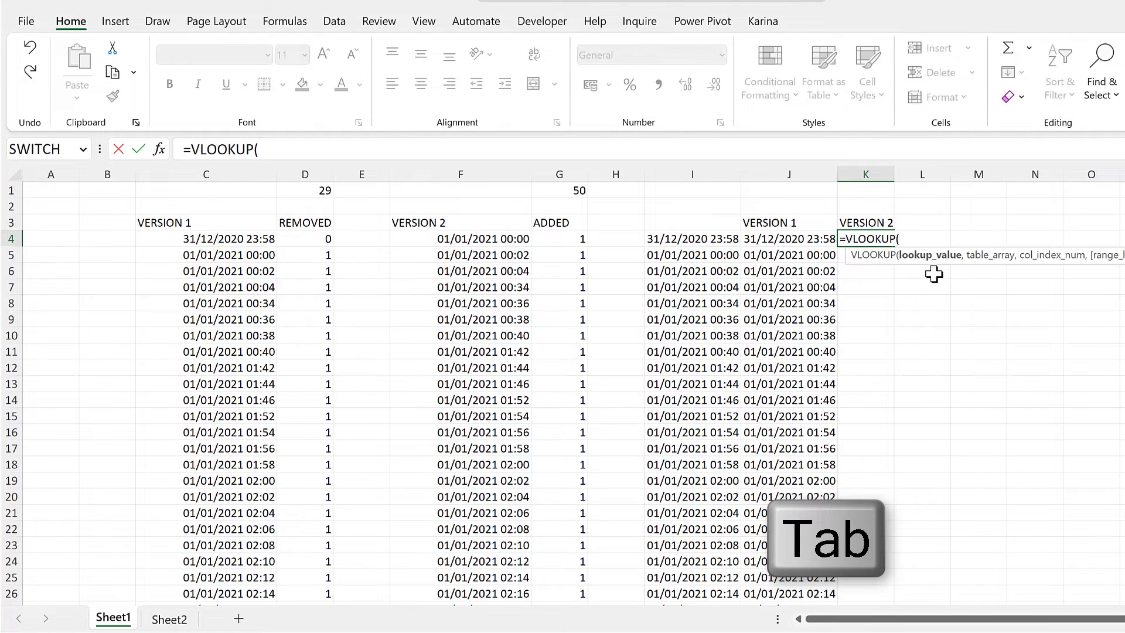
left_click(732, 239)
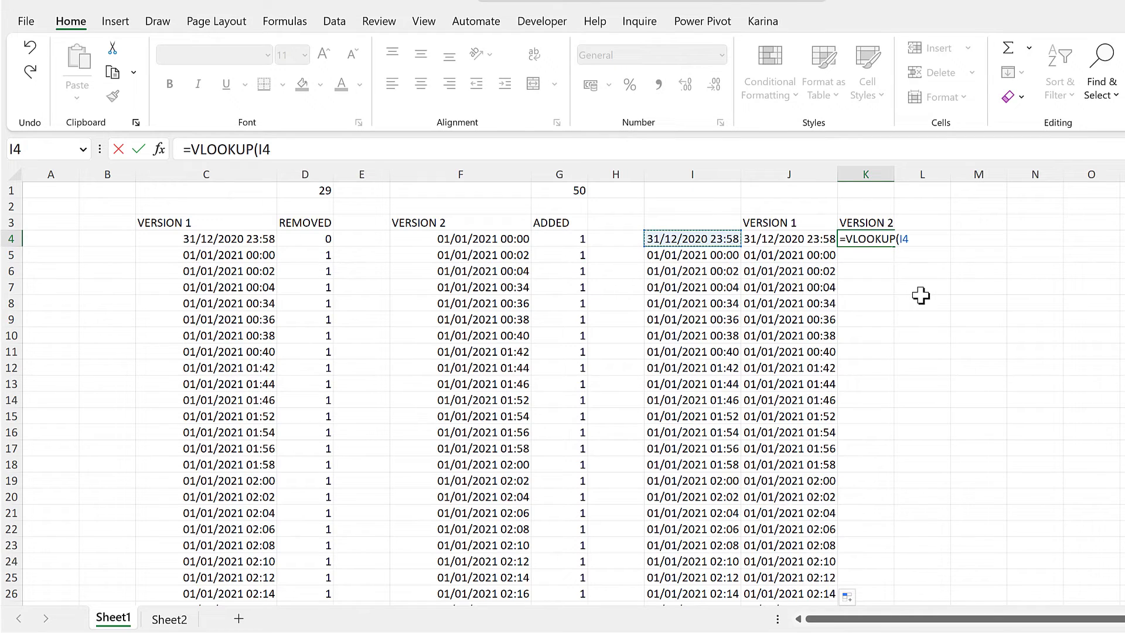
type(",")
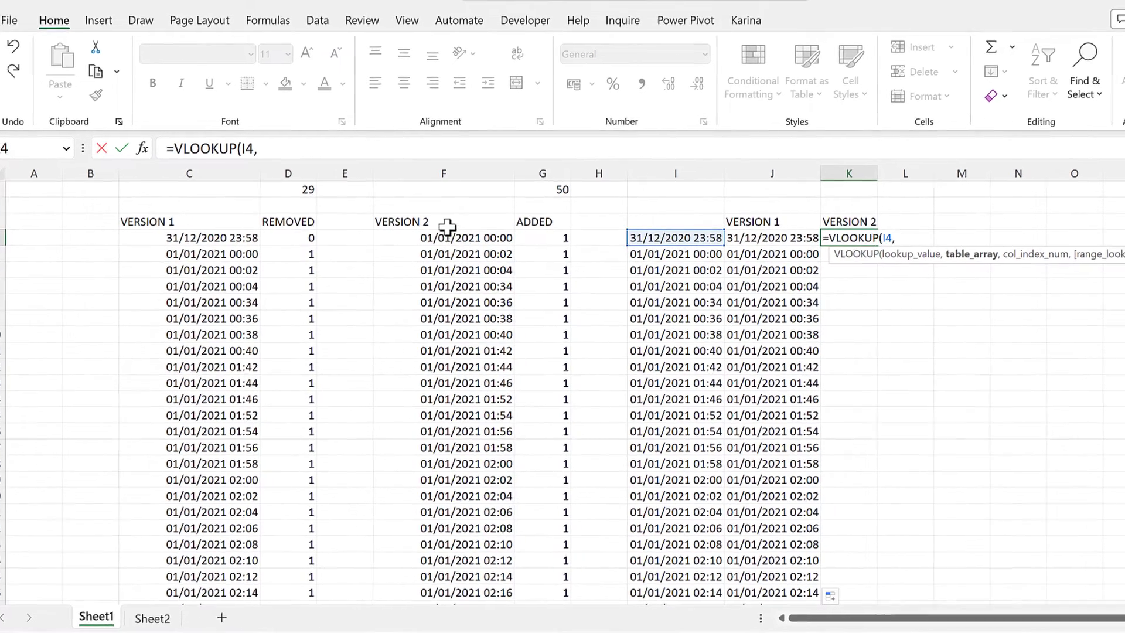
left_click(481, 223)
left_click_drag(499, 215, 495, 226)
key("ctrl+shift+Down")
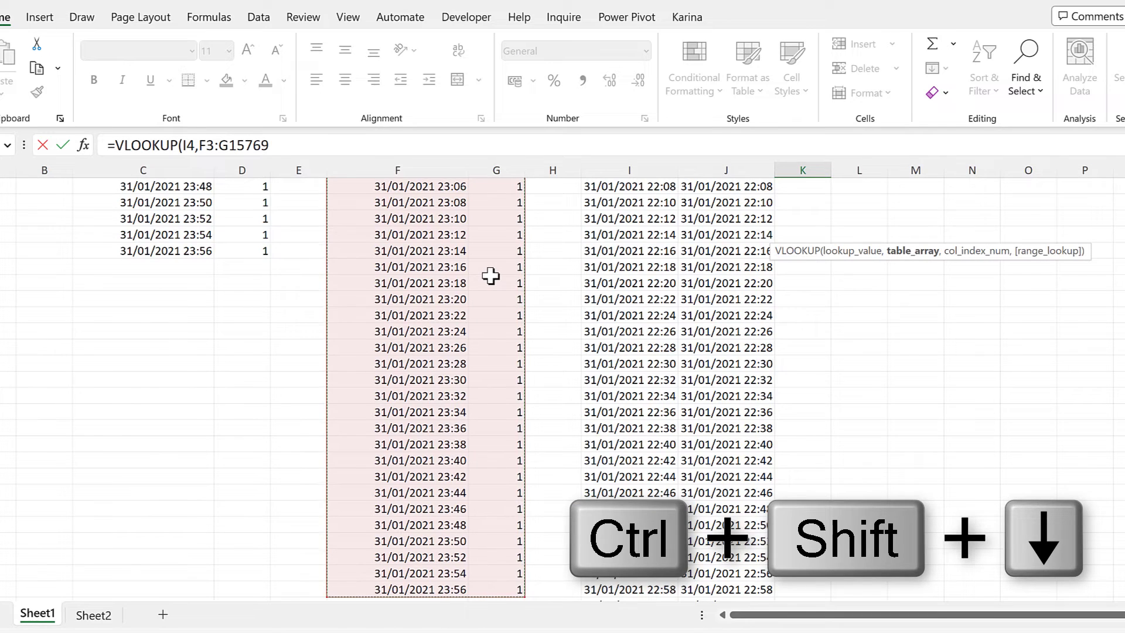
key("F4")
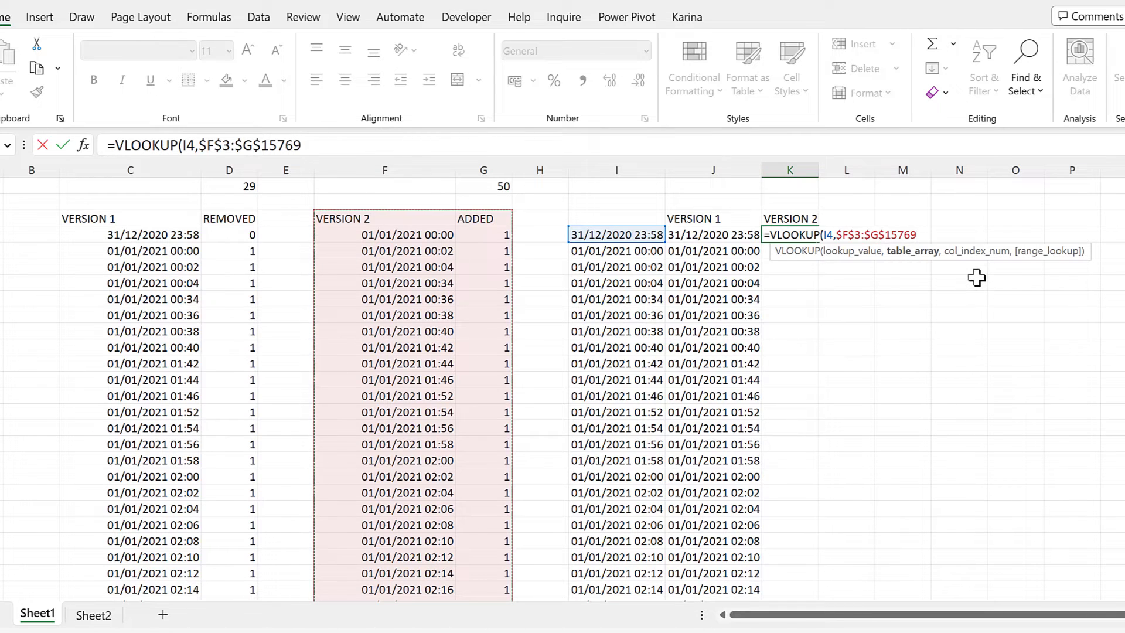
type(",")
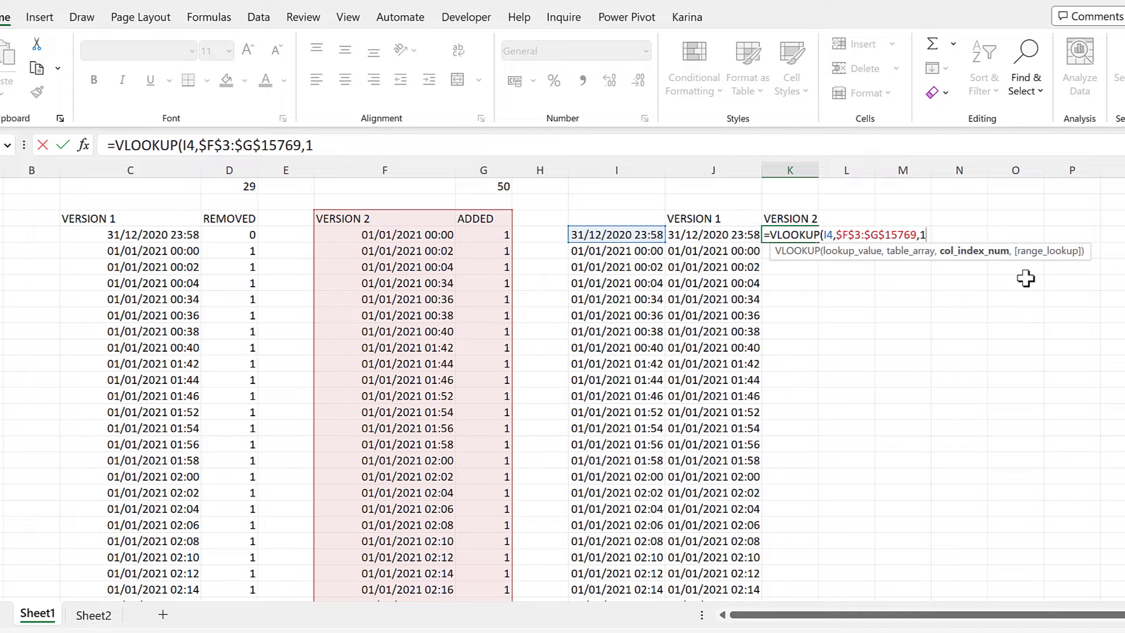
type("1,")
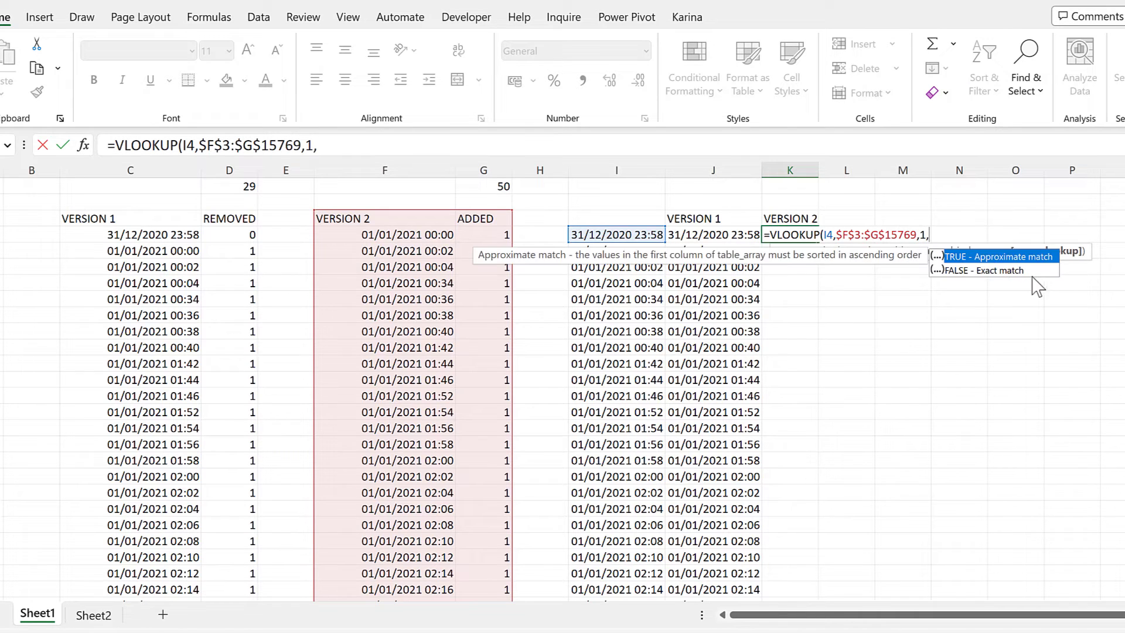
key("Down")
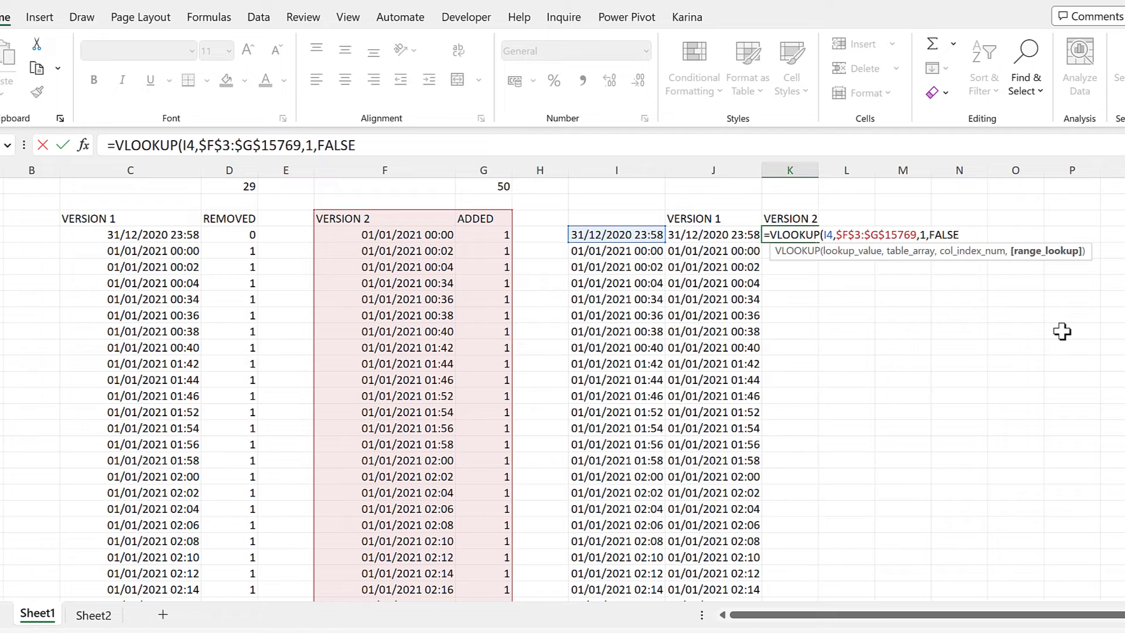
- Commit the K4 VERSION 2 lookup and fill it down column K
type(")")
key("Return")
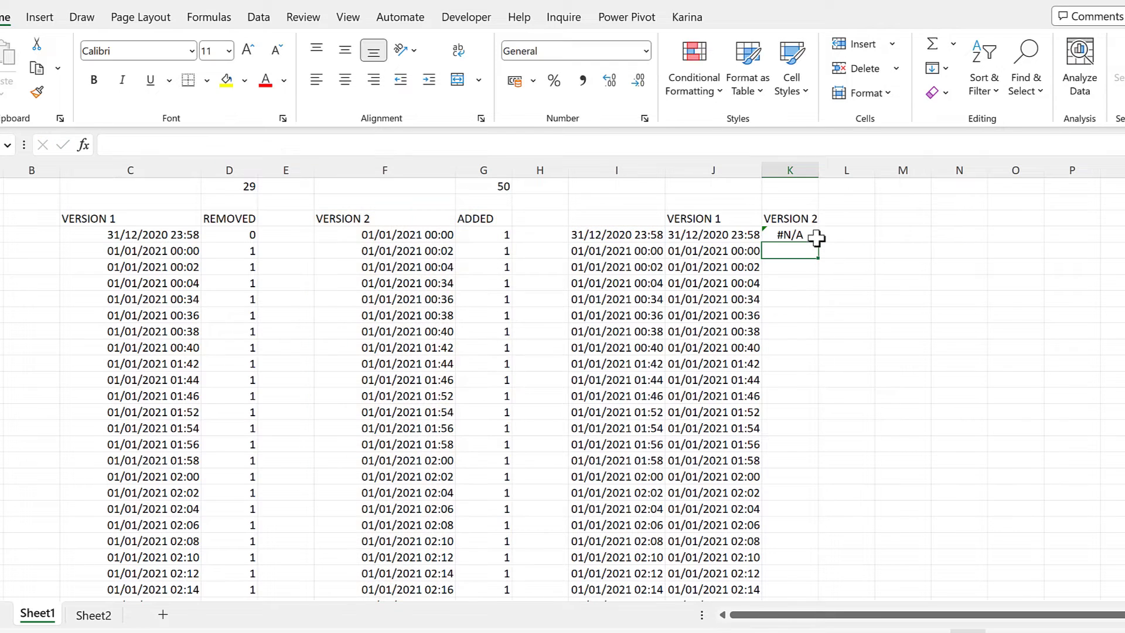
left_click(811, 235)
double_click(819, 244)
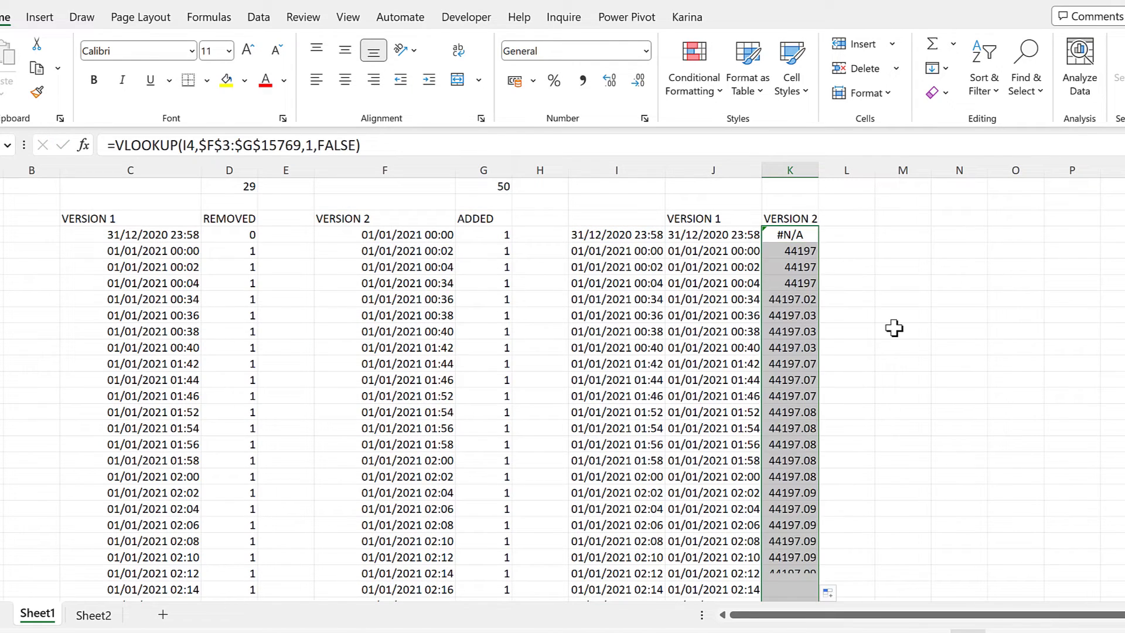
- Paint column J's date format onto column K, autofit it, and check the formulas
left_click(695, 294)
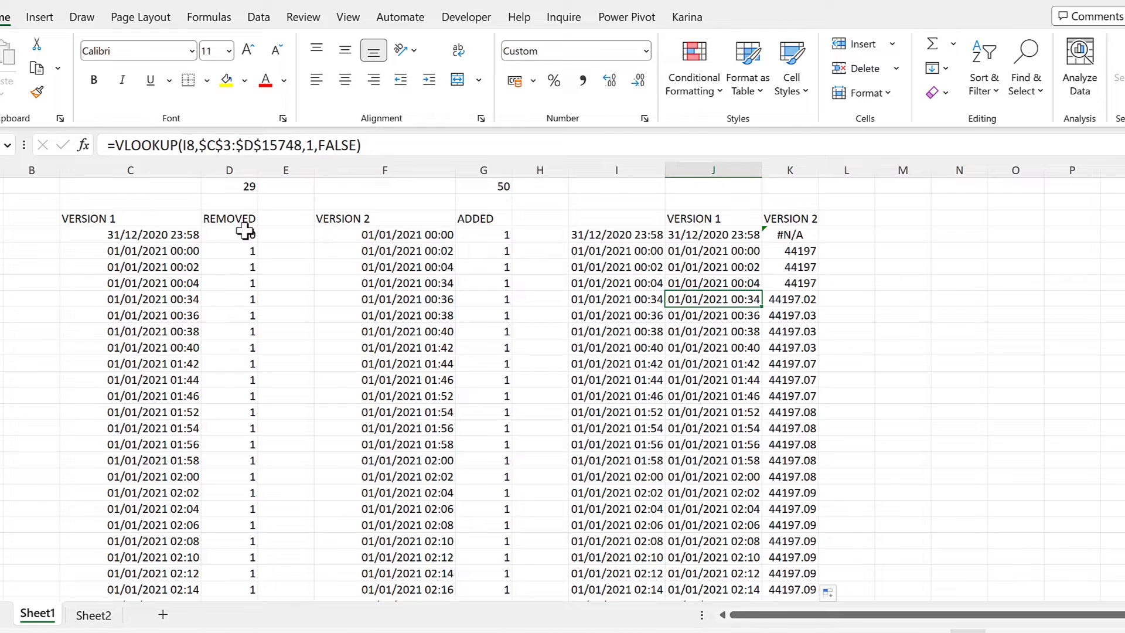
left_click(38, 93)
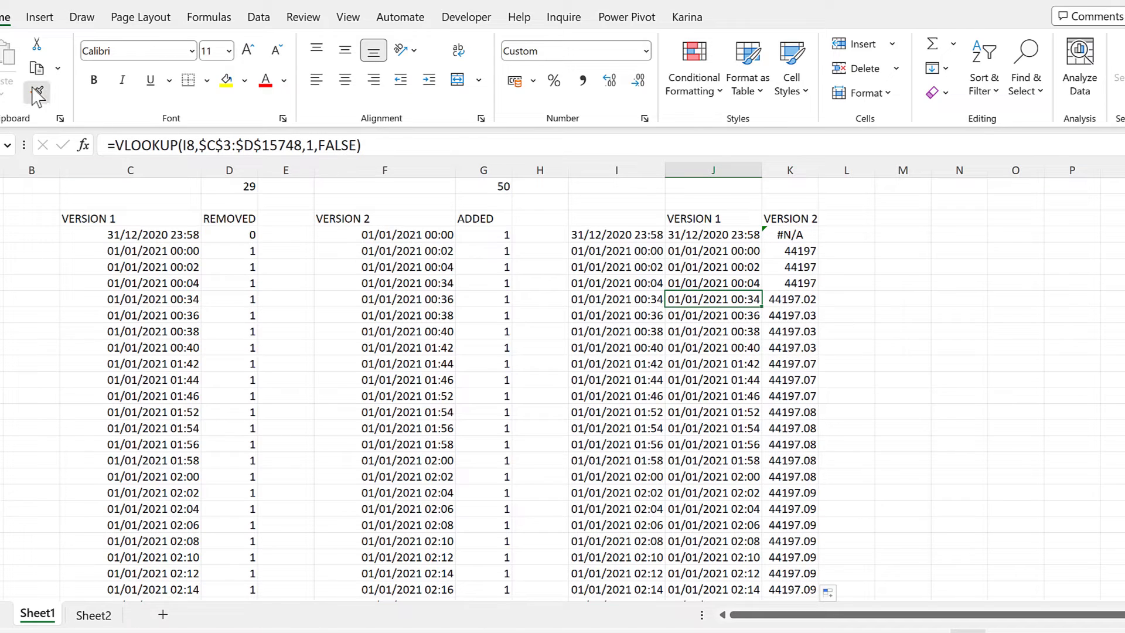
left_click(798, 171)
double_click(820, 171)
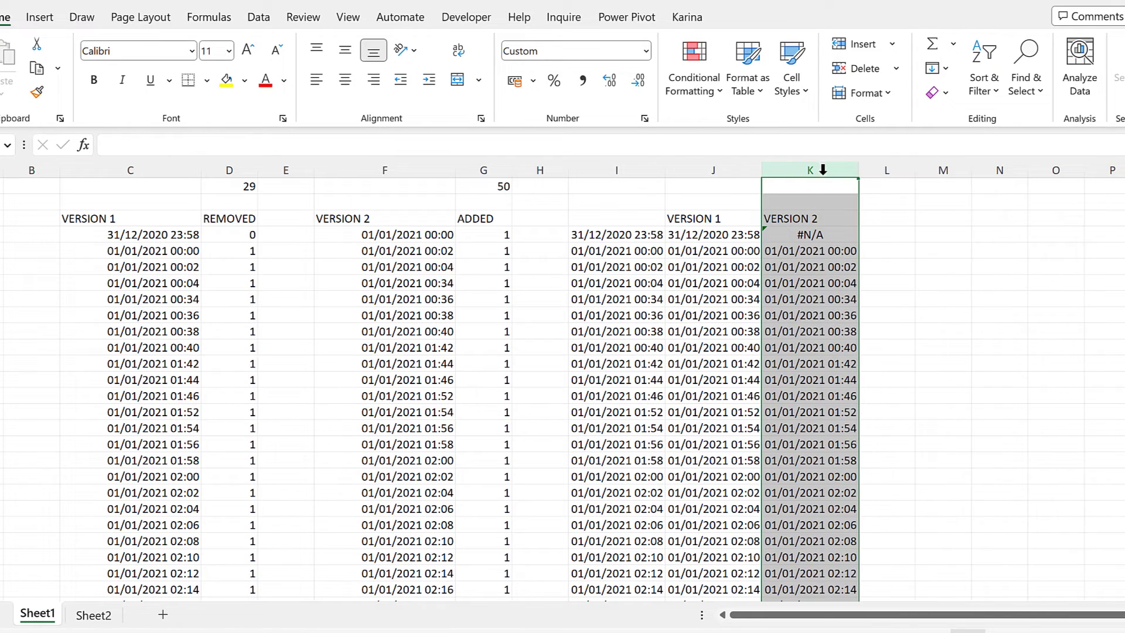
left_click(826, 253)
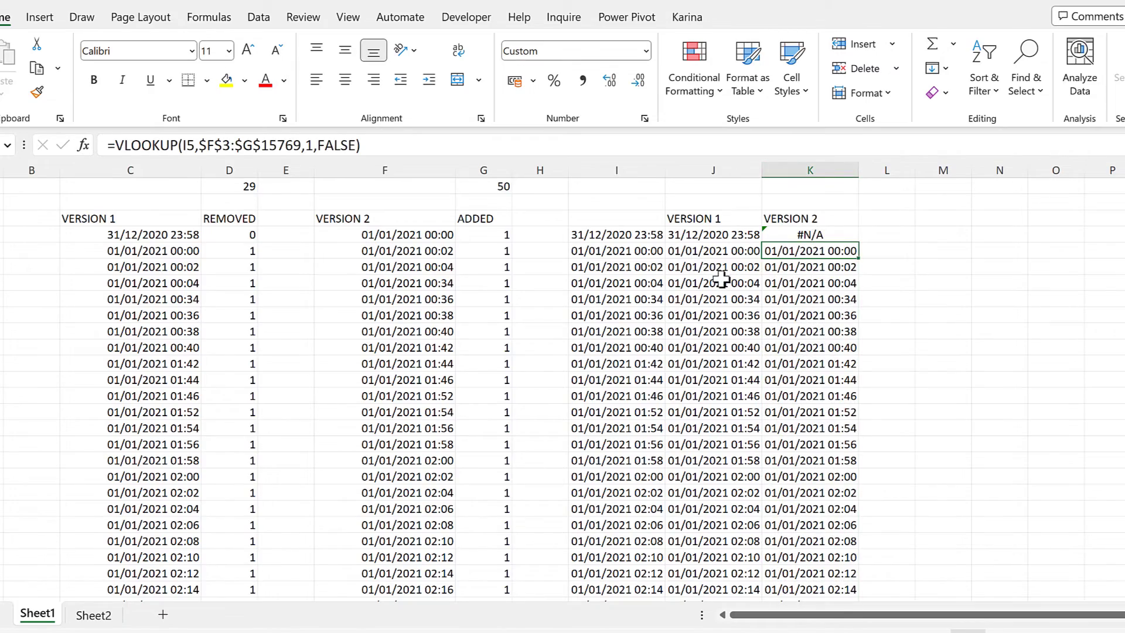
left_click(711, 233)
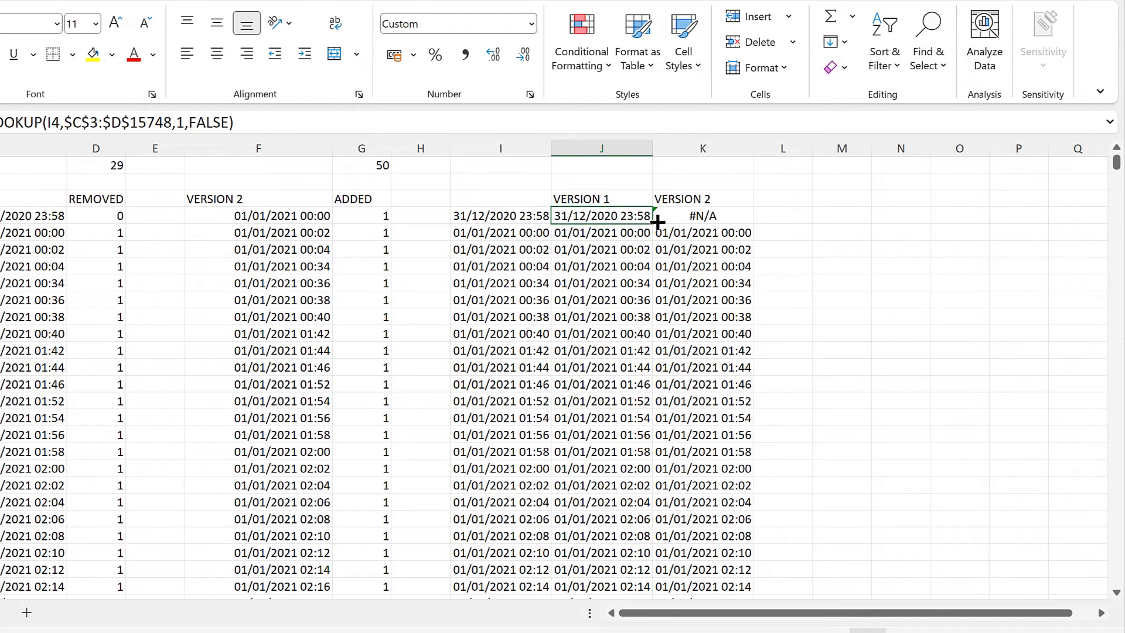
- Select the J4:K4 lookup results down to the last data row
left_click(684, 218)
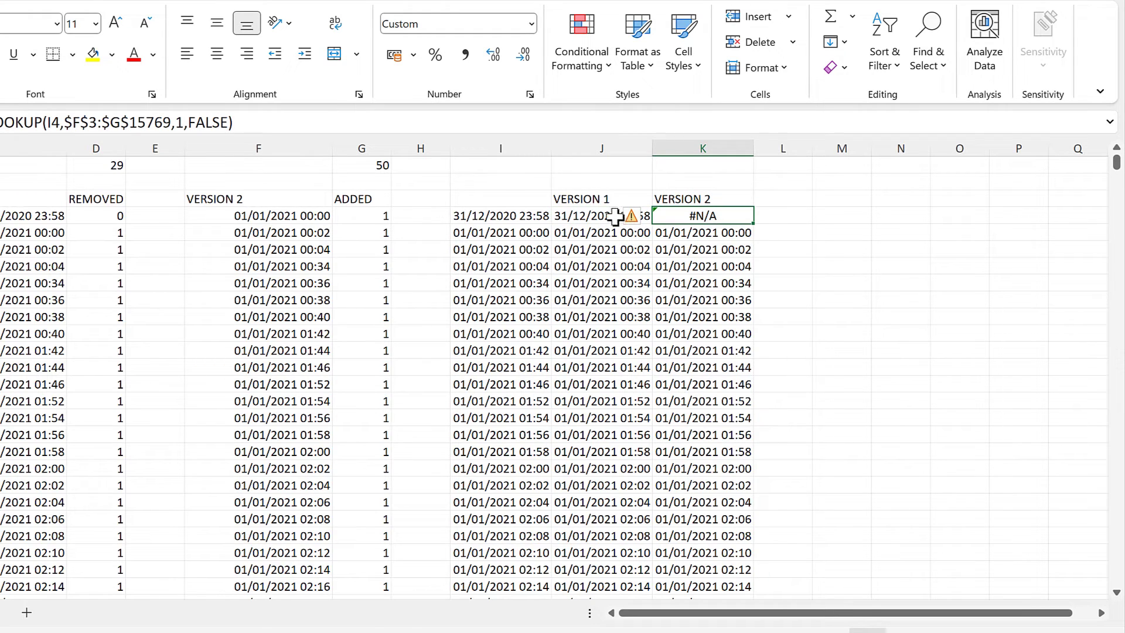
left_click_drag(615, 217, 659, 216)
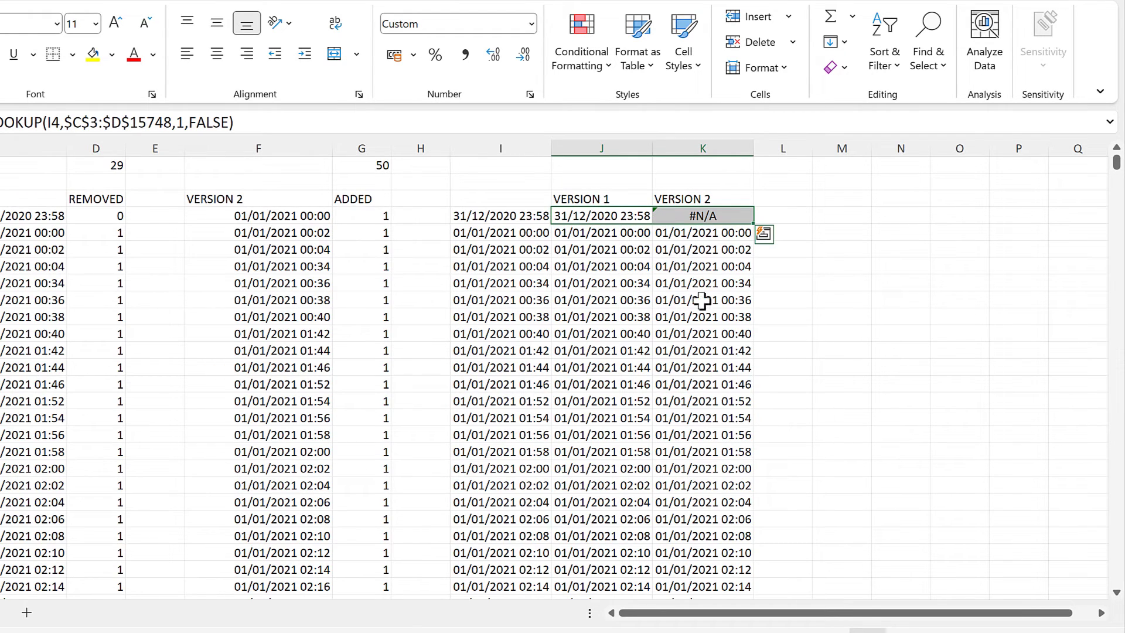
key("ctrl+shift+Down")
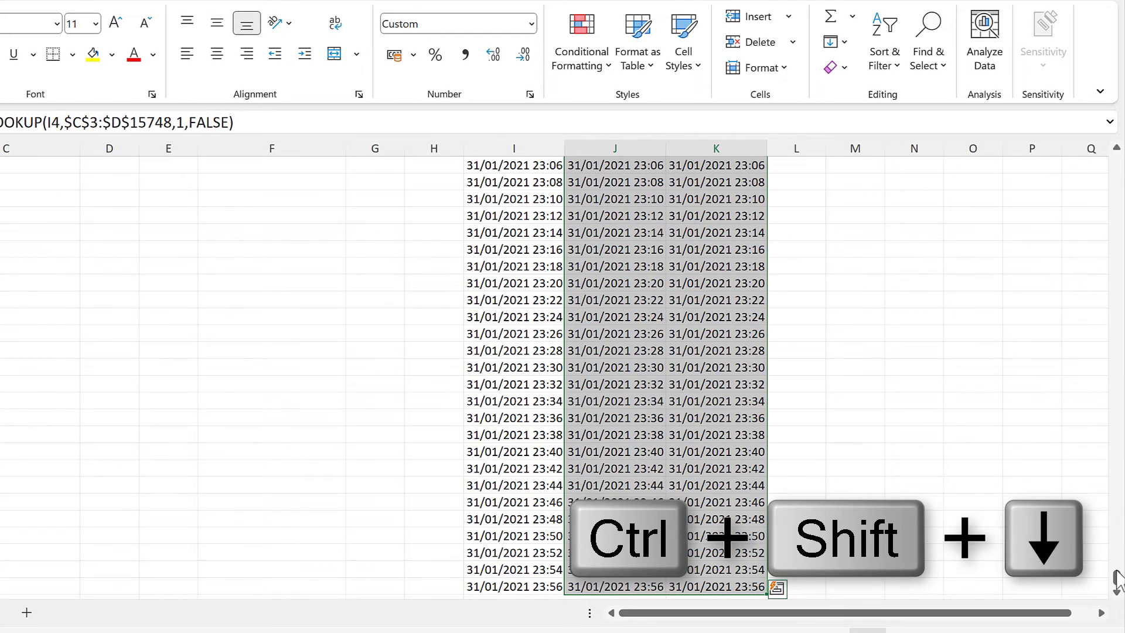
left_click_drag(1115, 581, 1084, 130)
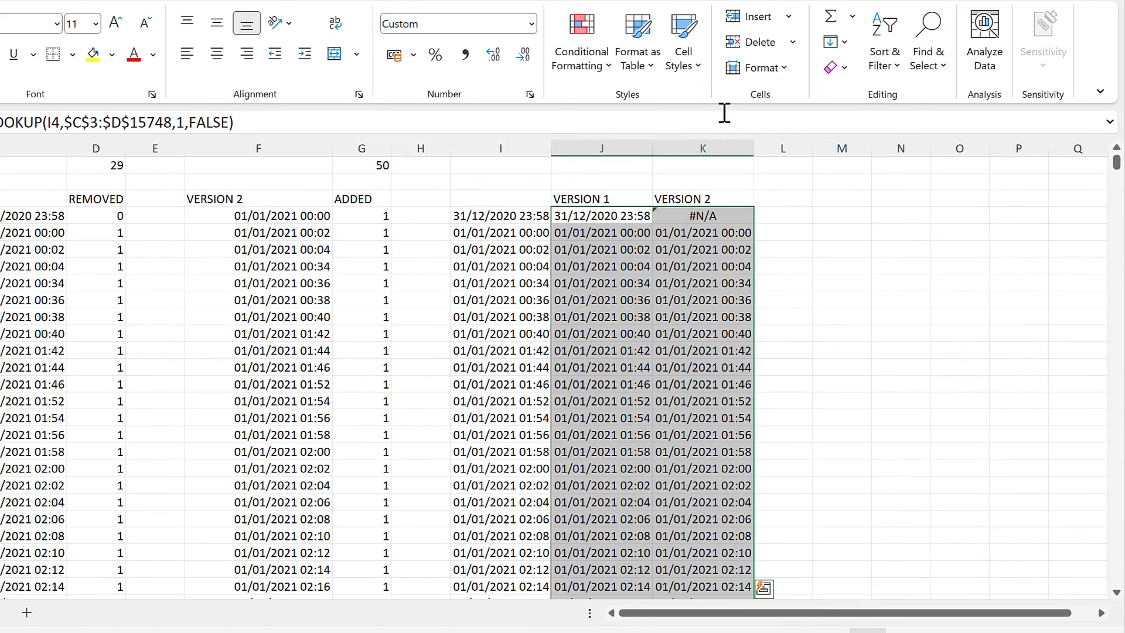
- Start a new formula-based conditional formatting rule using =ISERROR(J4)
left_click(603, 52)
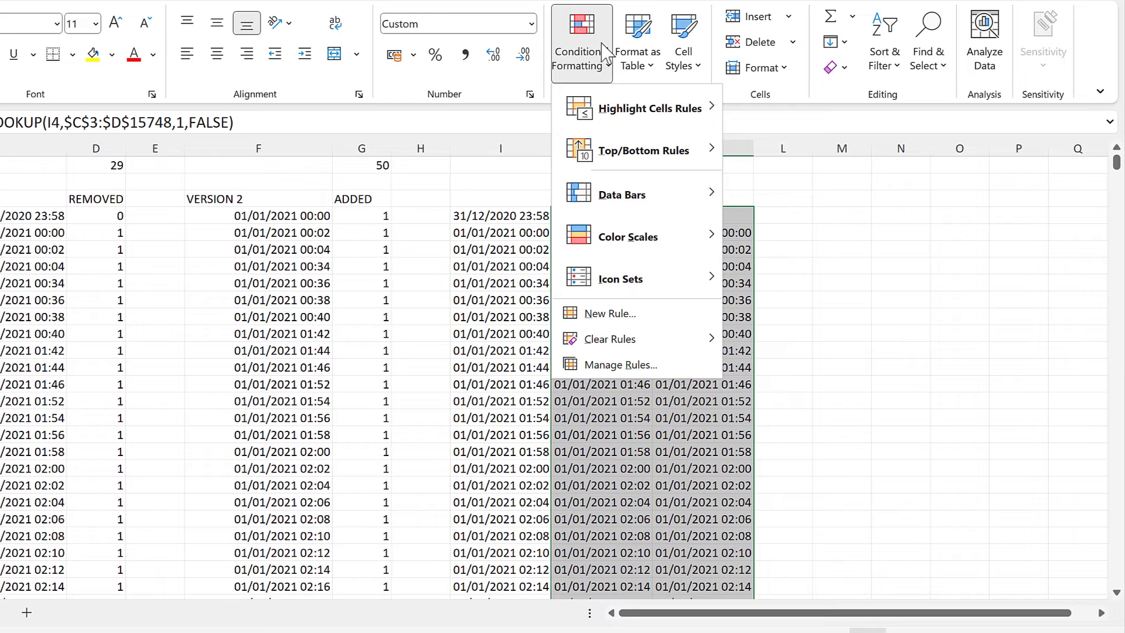
left_click(647, 321)
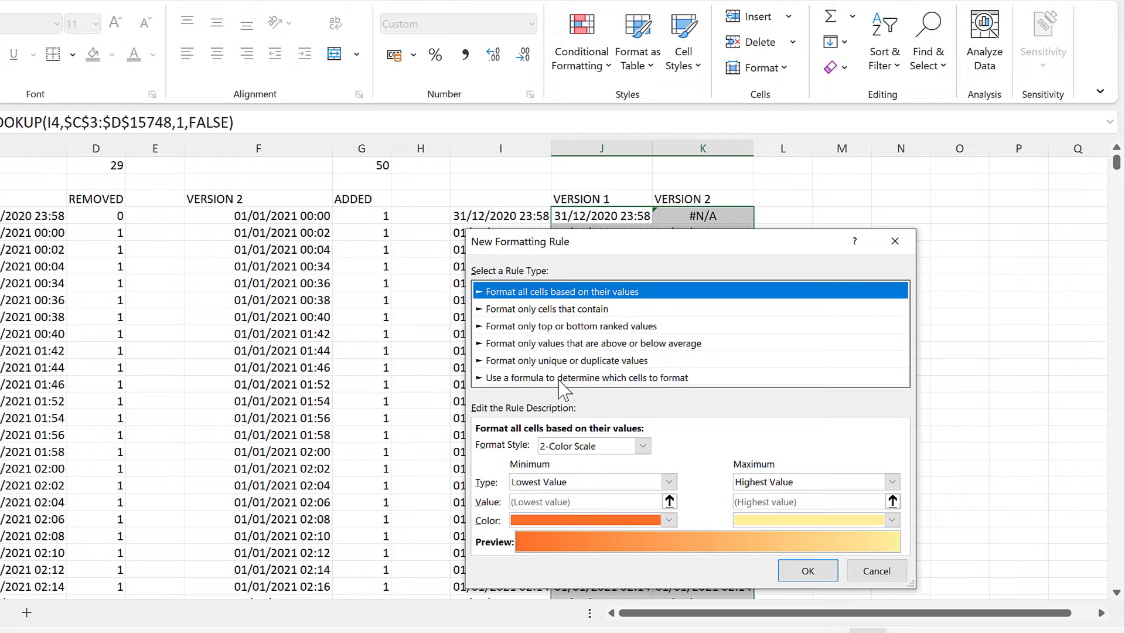
left_click(559, 378)
left_click(526, 447)
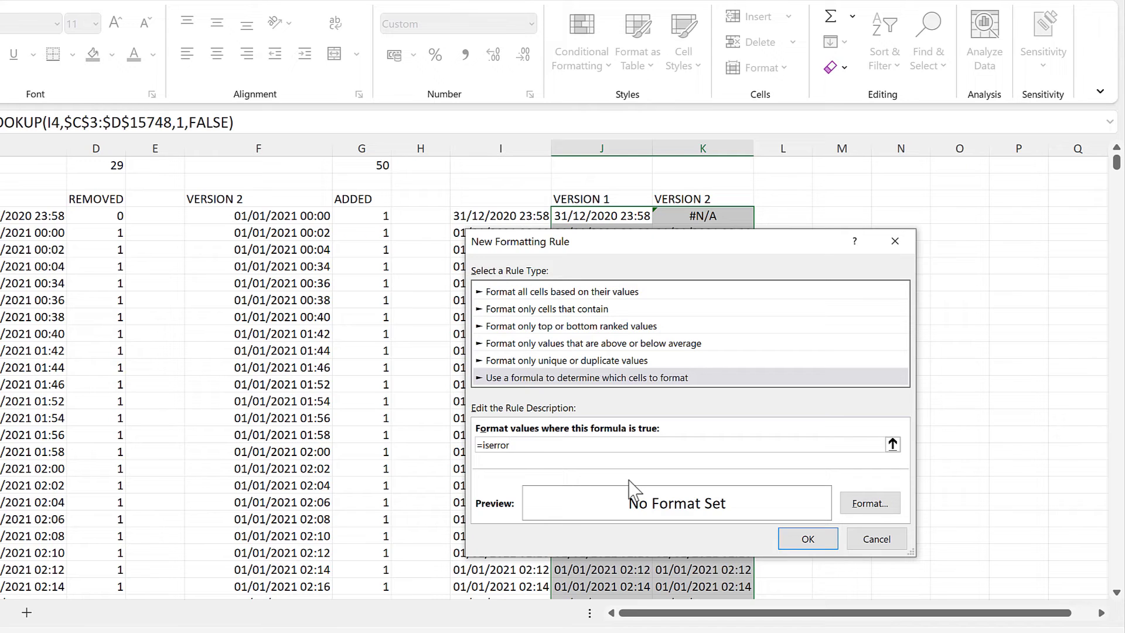
left_click(511, 446)
left_click_drag(632, 252, 633, 255)
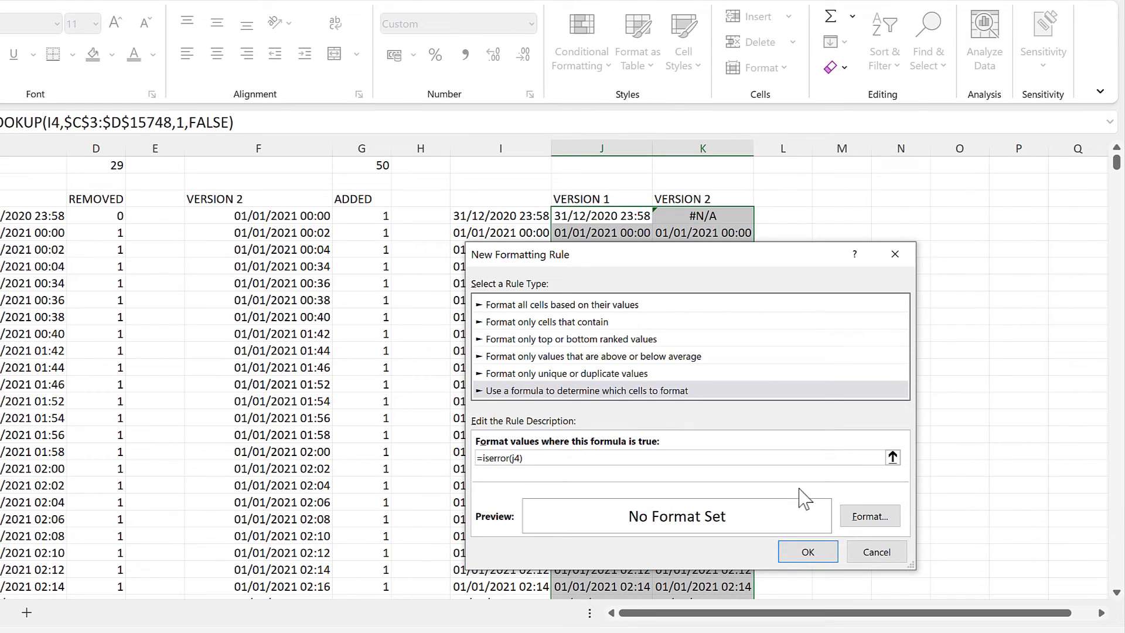
- Give the rule a red fill and apply it
left_click(857, 520)
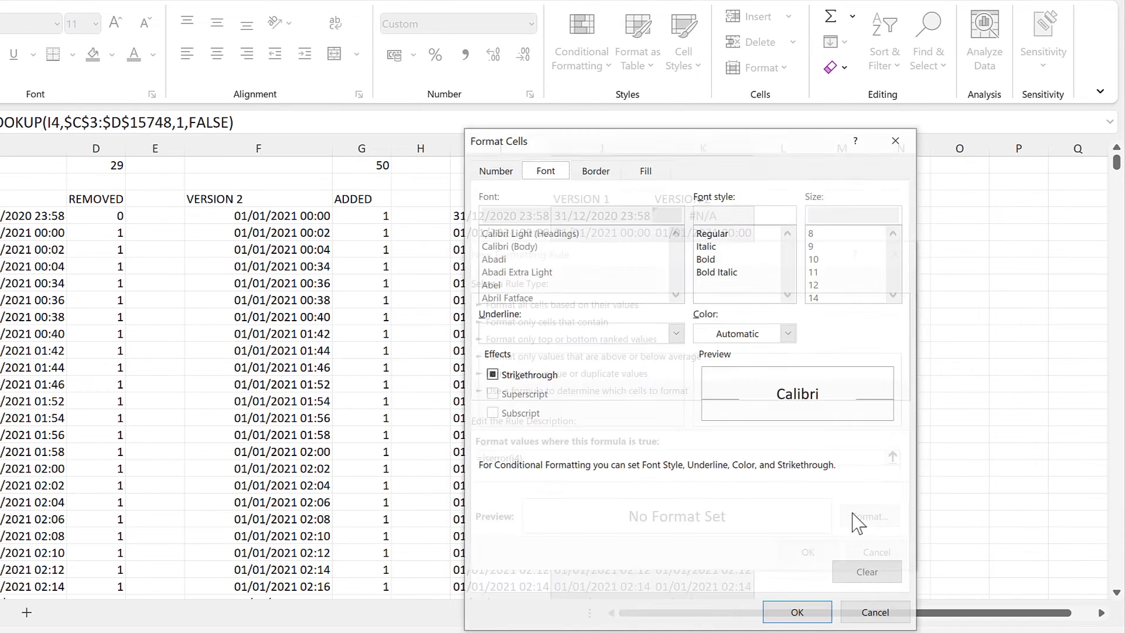
left_click(640, 174)
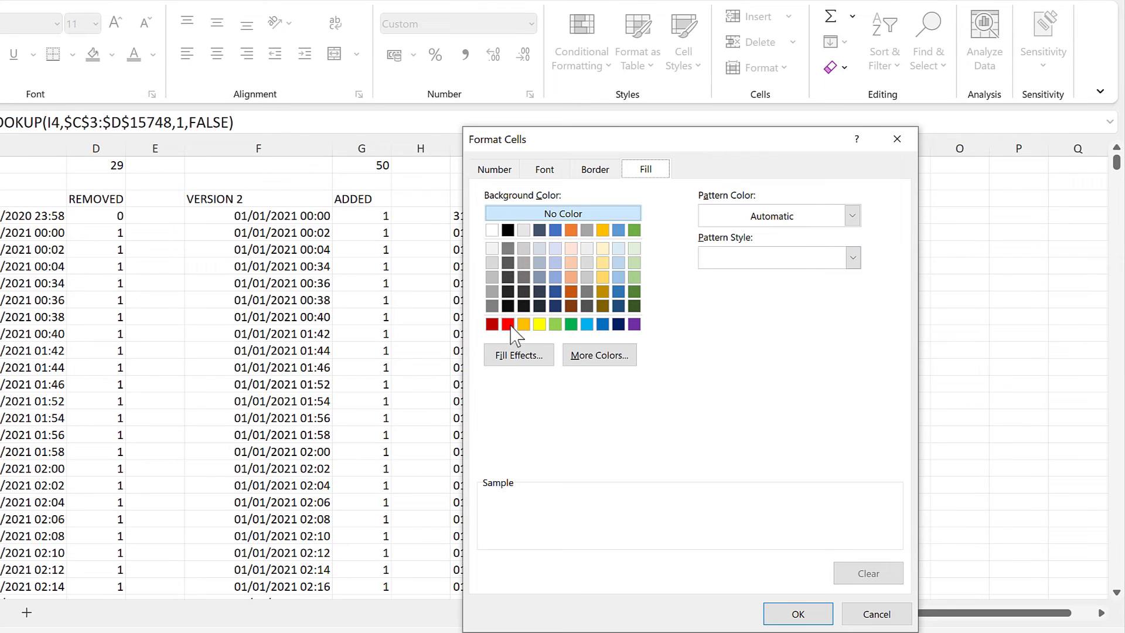
left_click(508, 325)
left_click(808, 615)
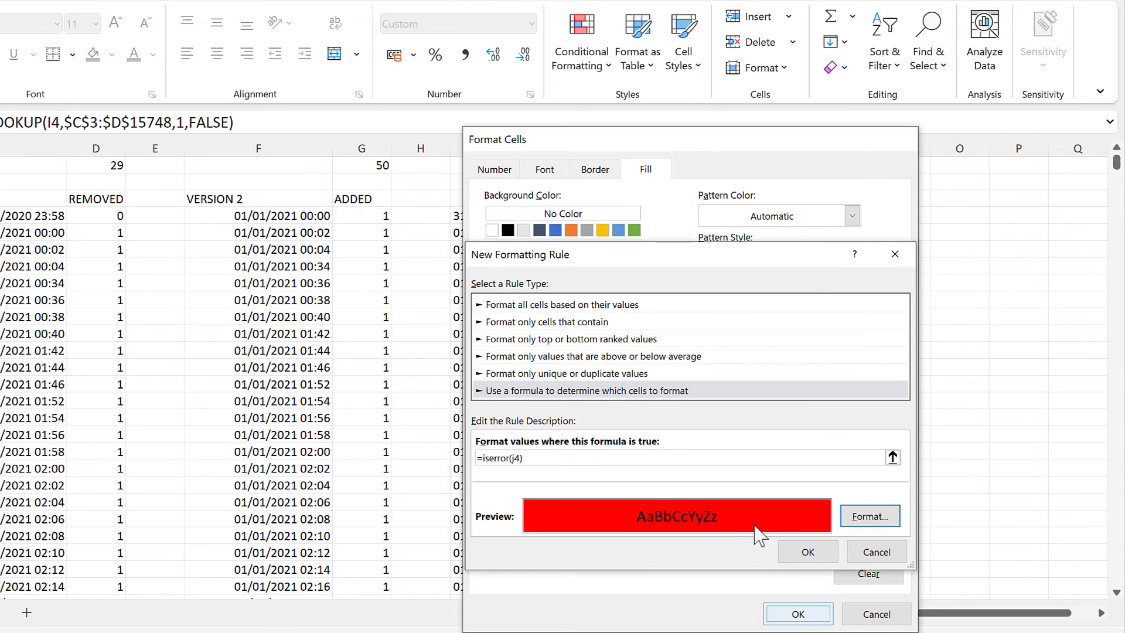
left_click(808, 553)
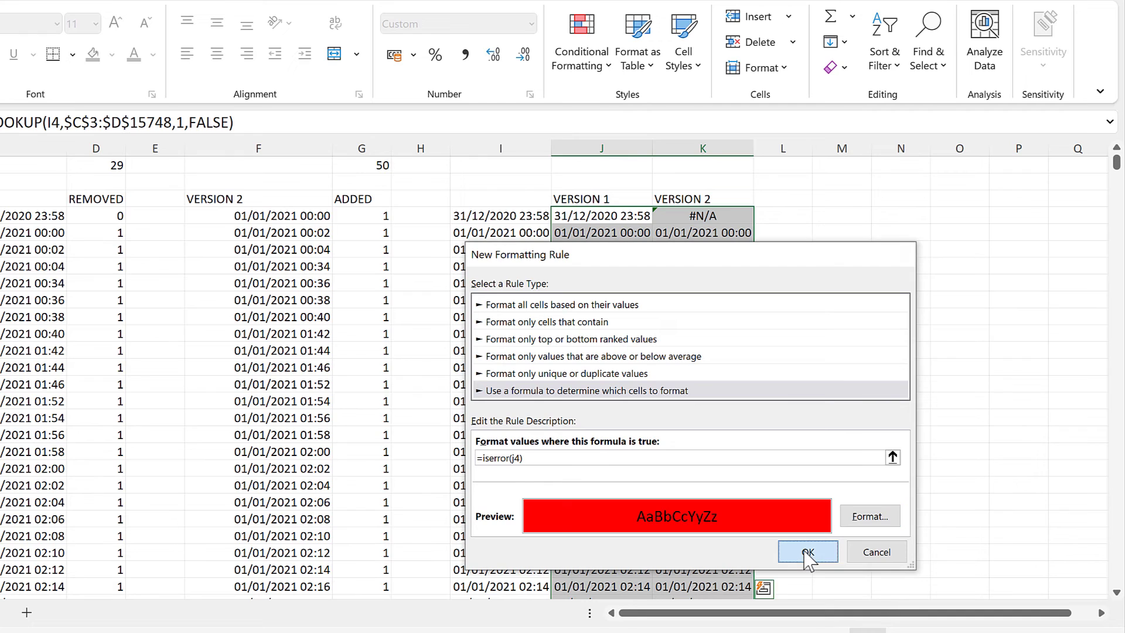
left_click(676, 300)
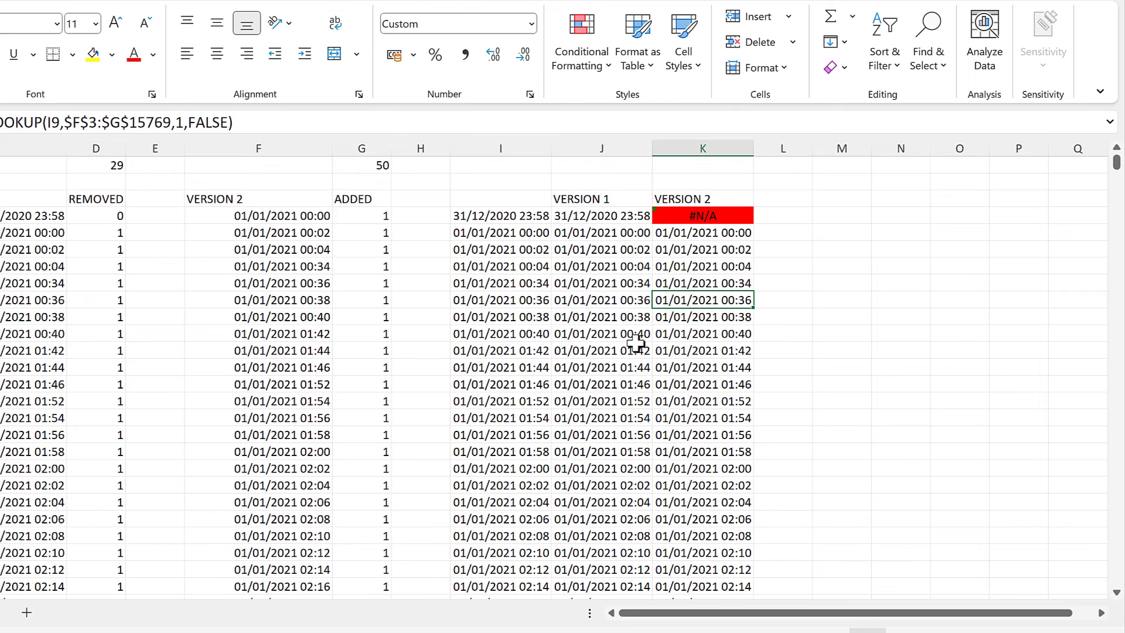
scroll(637, 342, "down", 7)
scroll(637, 350, "down", 16)
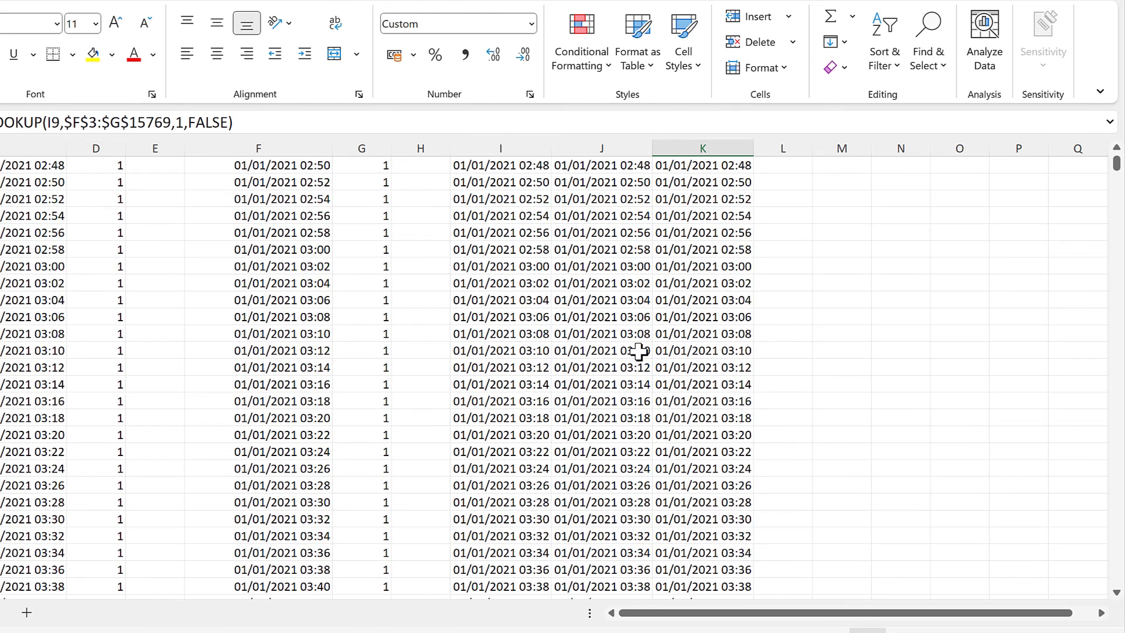
scroll(637, 350, "down", 20)
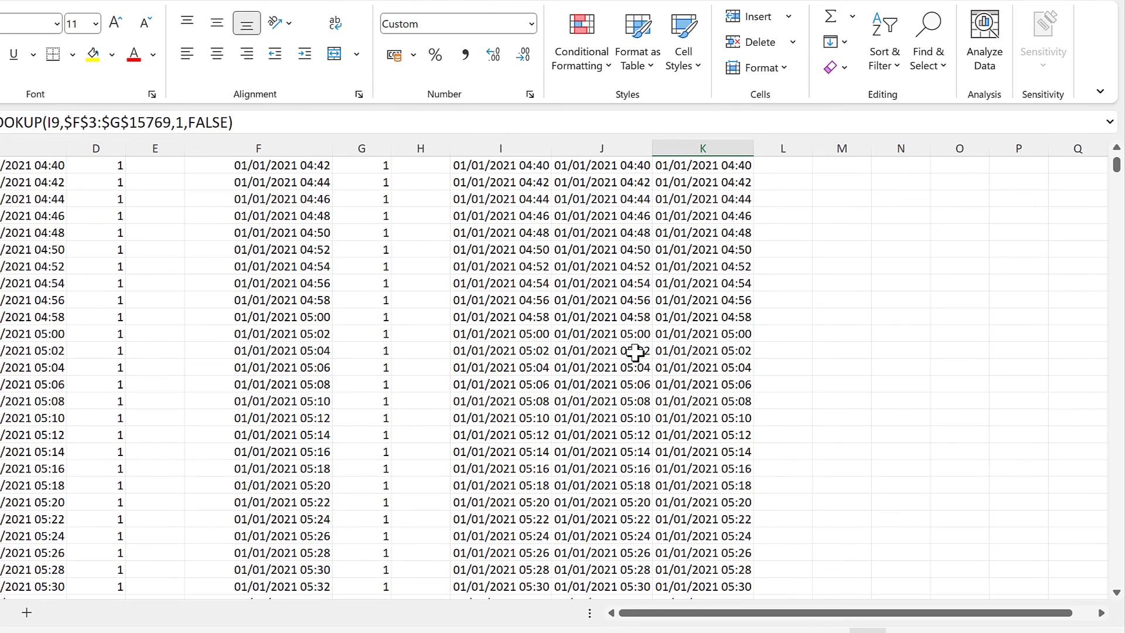
scroll(638, 353, "down", 5)
scroll(638, 353, "up", 2)
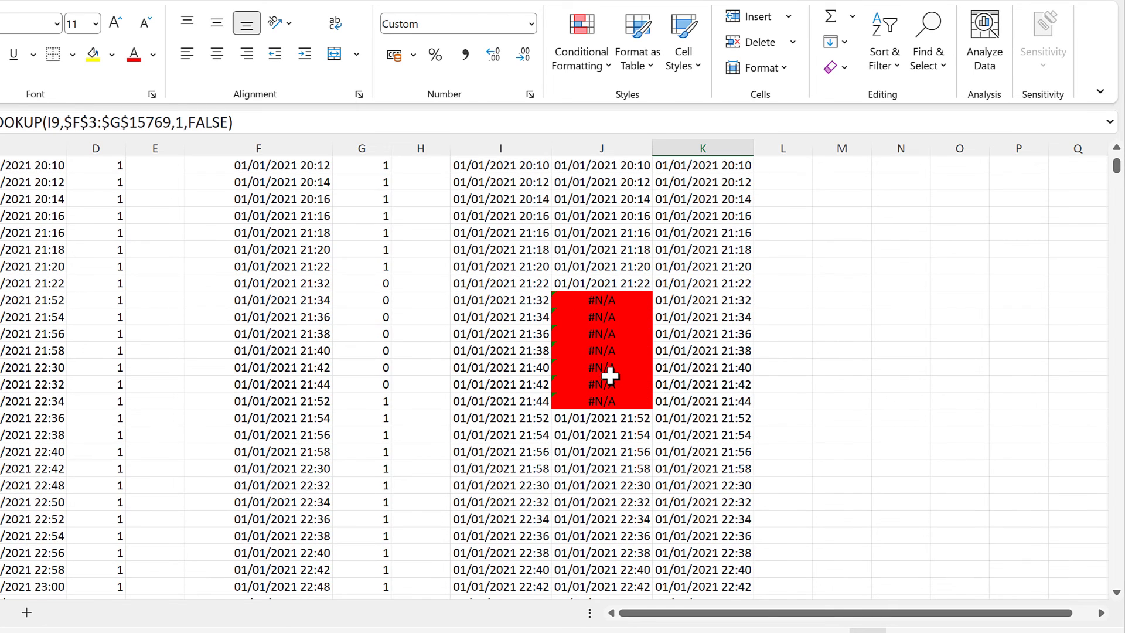
left_click_drag(1115, 167, 1115, 161)
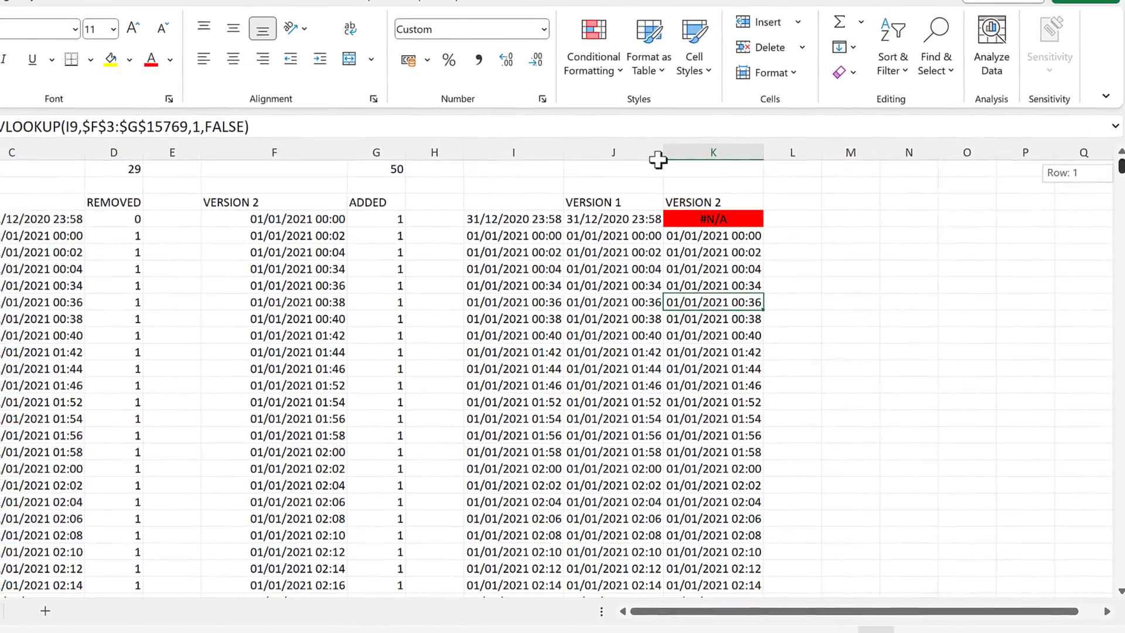
left_click(523, 190)
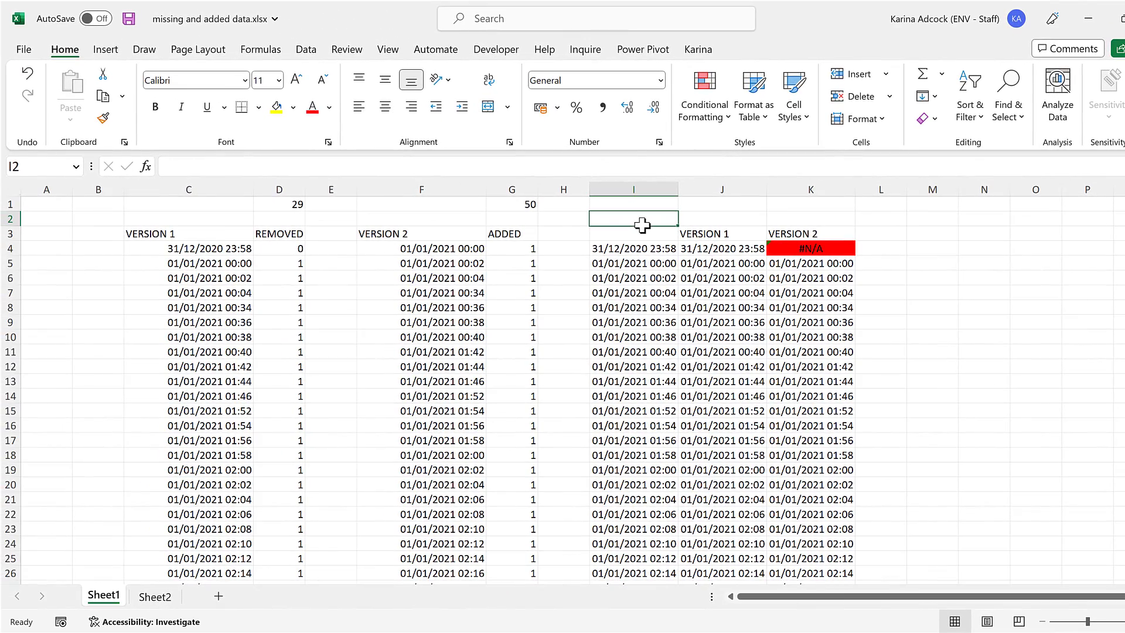